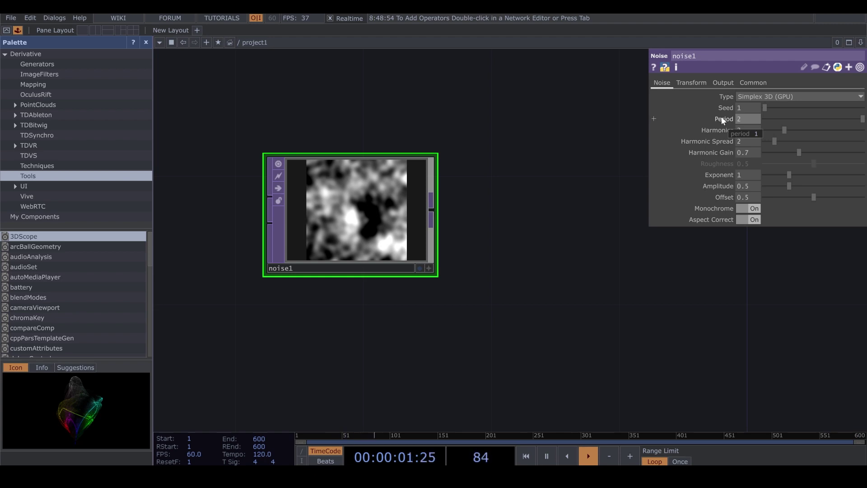
- Set the amplitude of noise1 to 1.3 and its exponent to 0
left_click_drag(793, 181, 823, 183)
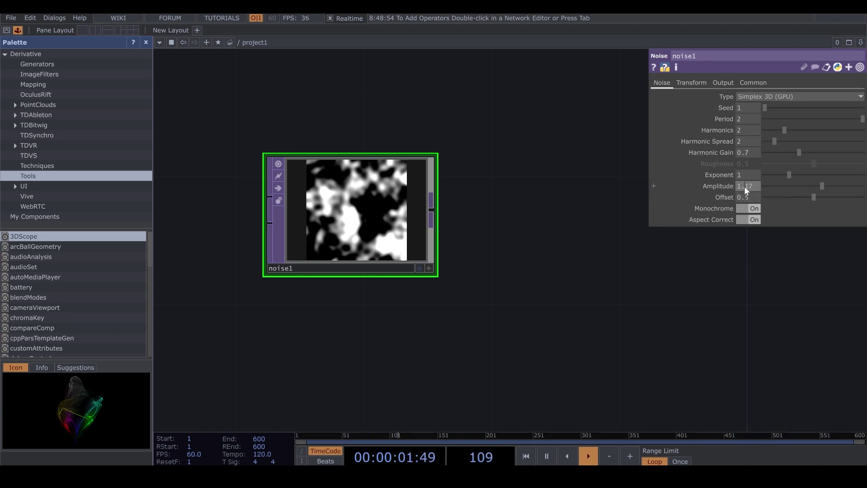
left_click_drag(744, 186, 772, 188)
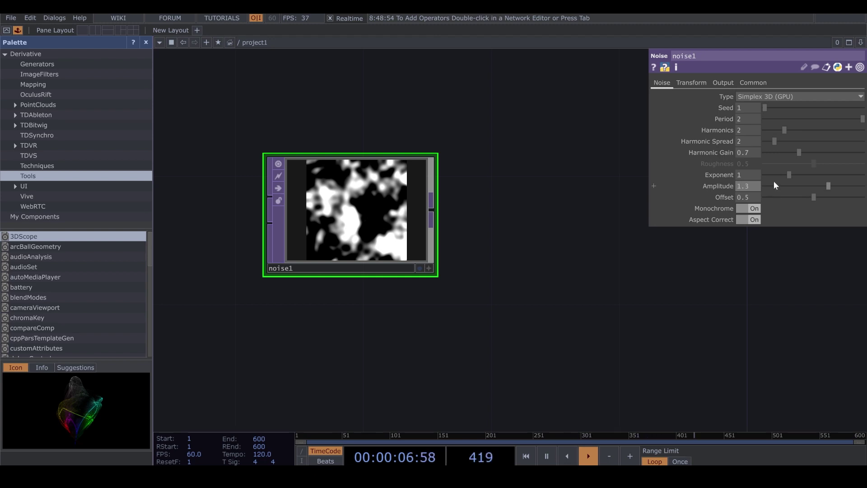
left_click_drag(784, 176, 762, 182)
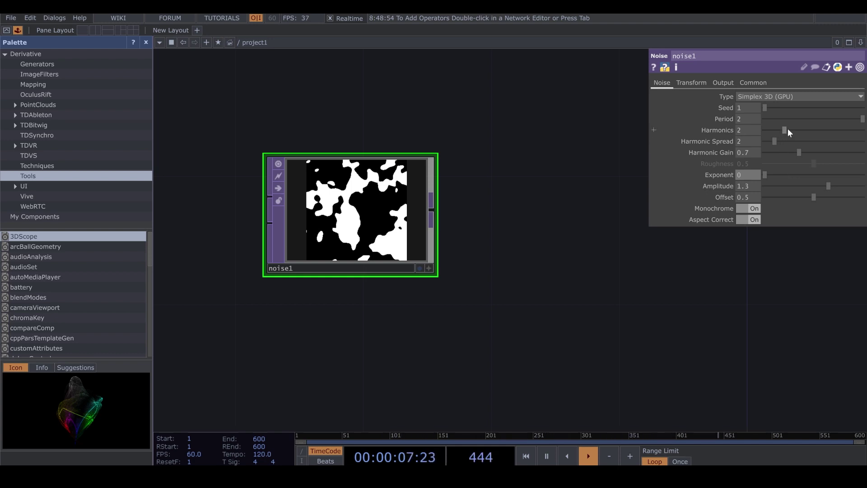
- Set noise1's harmonic spread to 8.2 and its harmonic gain to 0.4
left_click_drag(773, 141, 801, 146)
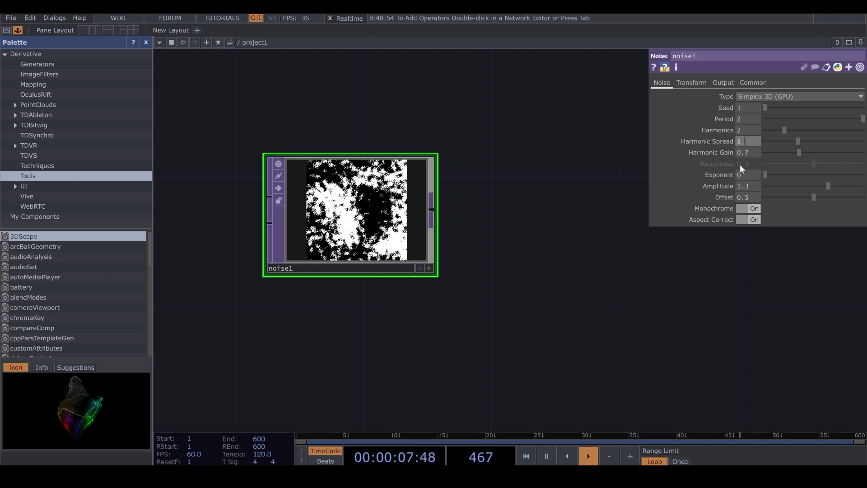
type("2")
key("Return")
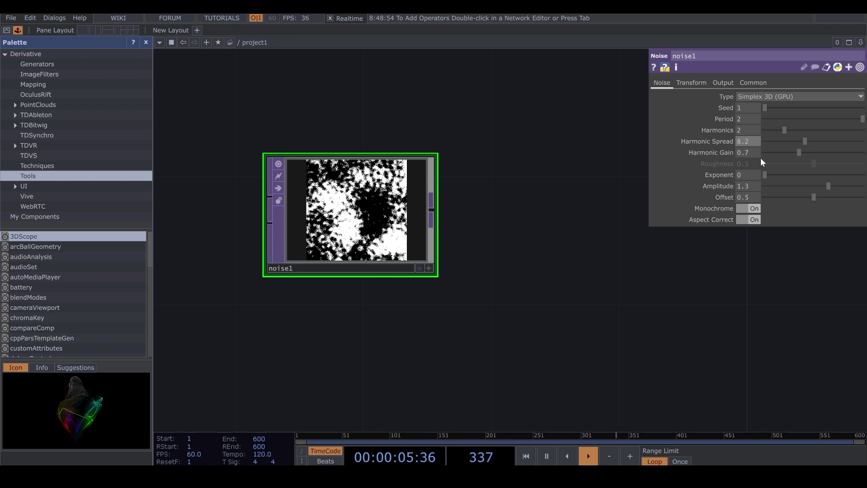
left_click_drag(793, 152, 784, 152)
scroll(331, 226, "up", 3)
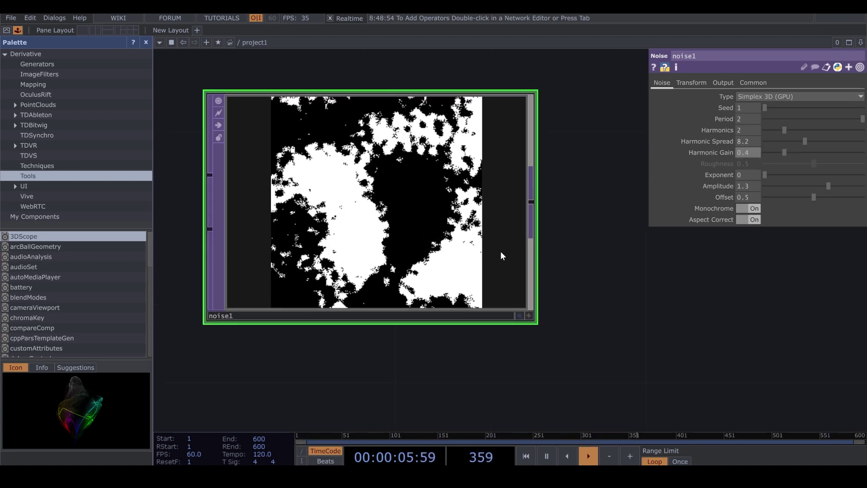
scroll(583, 180, "down", 3)
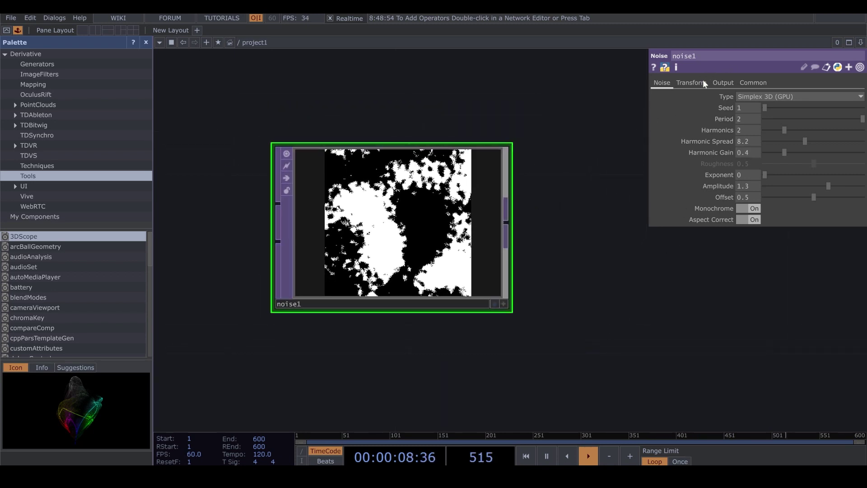
- Animate noise1 along Z by entering the expression absTime. seconds *.05 for its Translate tz parameter
left_click(689, 83)
left_click(729, 119)
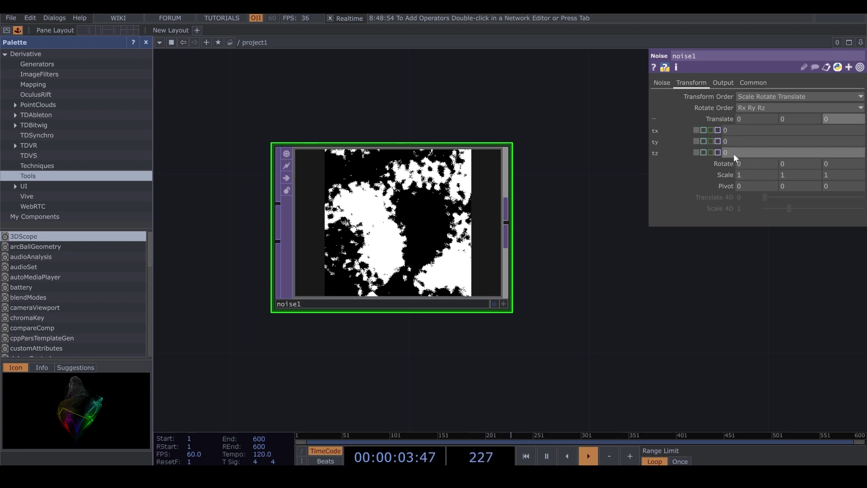
left_click(735, 153)
key("BackSpace")
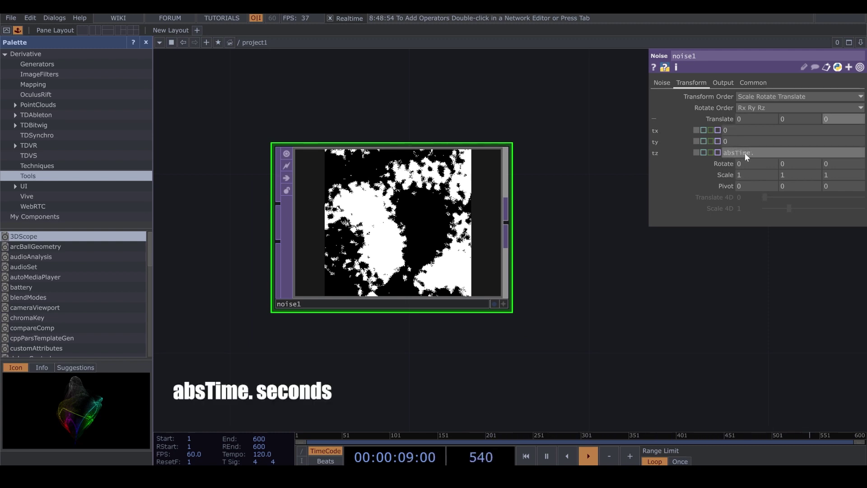
type("absTime. seconds")
key("Return")
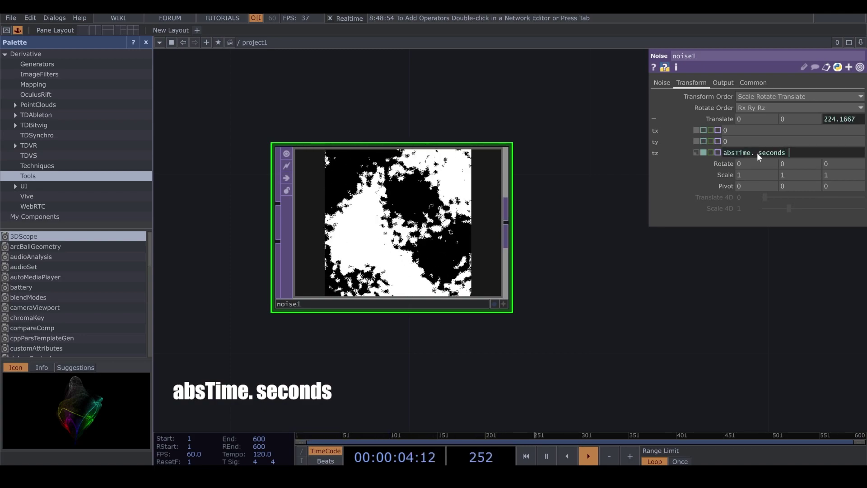
type("*.05")
key("Return")
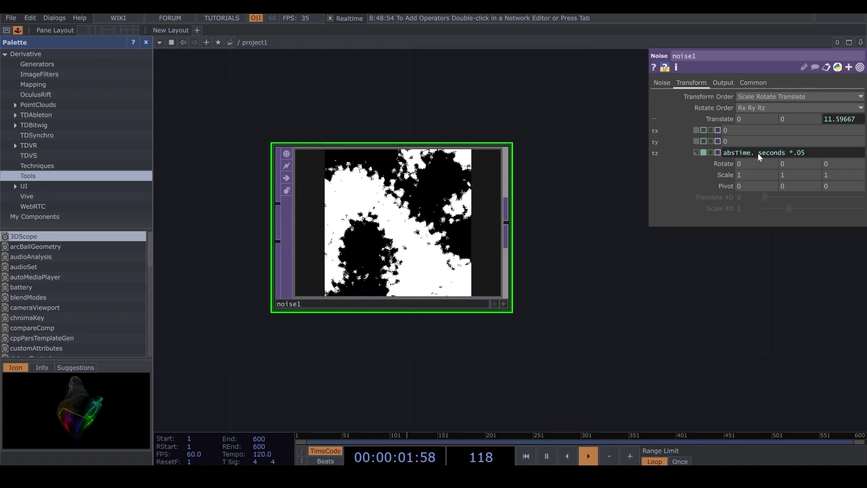
left_click(662, 82)
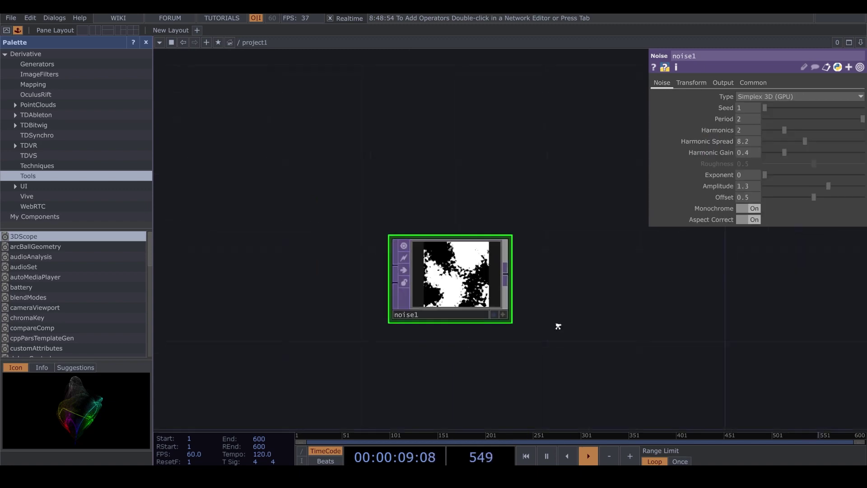
- Add a second Noise TOP to the right of noise1, fed by noise1's output
scroll(537, 307, "down", 2)
left_click_drag(518, 288, 505, 278)
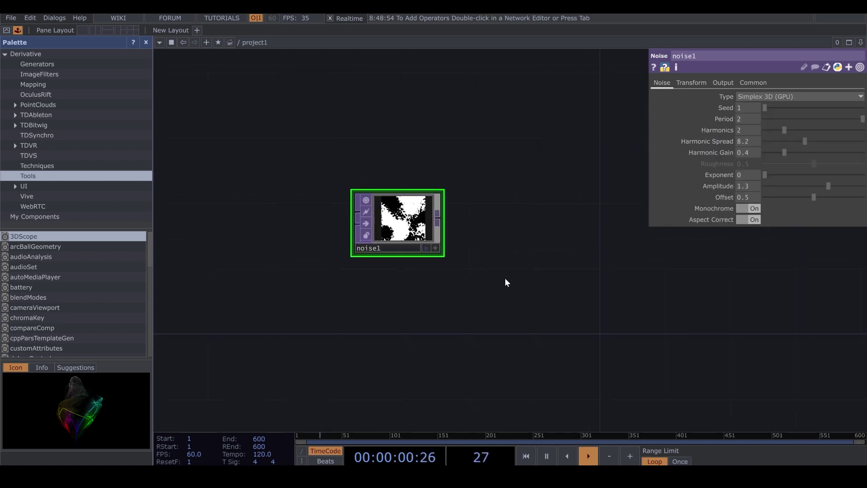
left_click(438, 219)
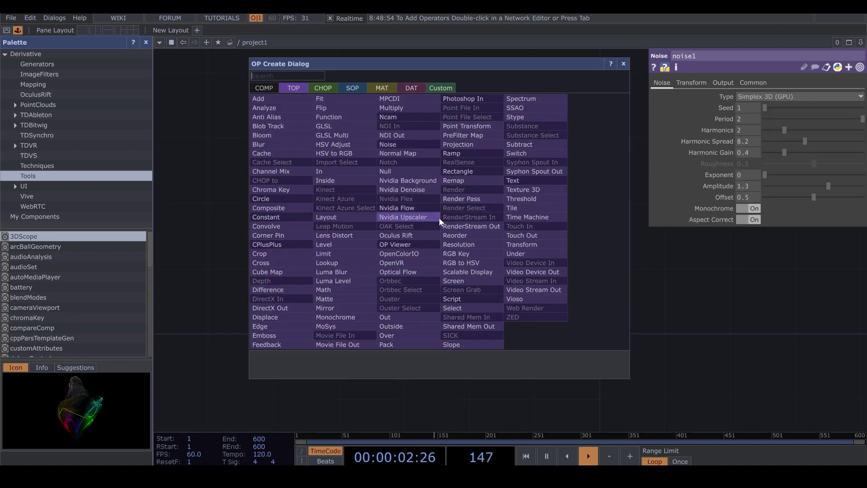
left_click(405, 142)
left_click(525, 202)
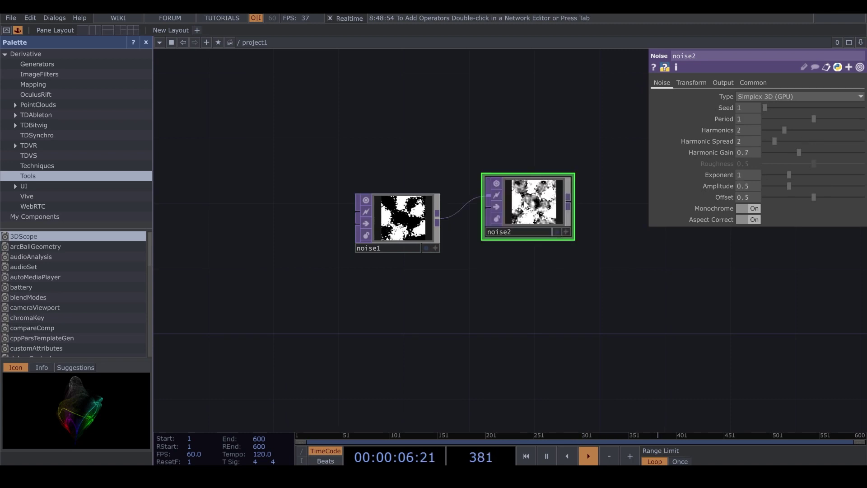
left_click_drag(541, 275, 503, 271)
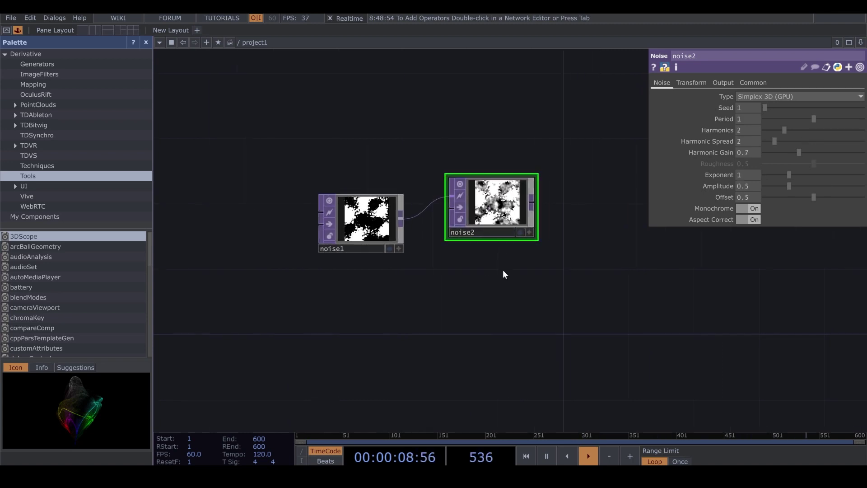
- Show the resolution settings of noise1 and make room above the nodes
left_click(393, 231)
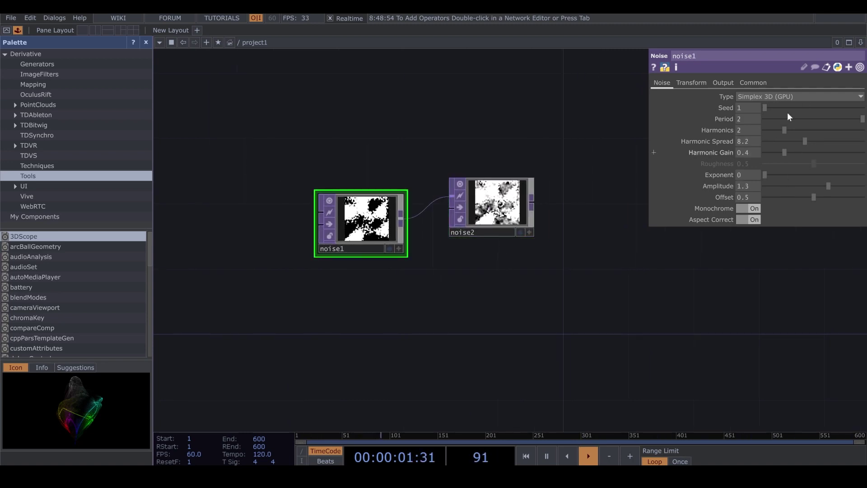
left_click(755, 84)
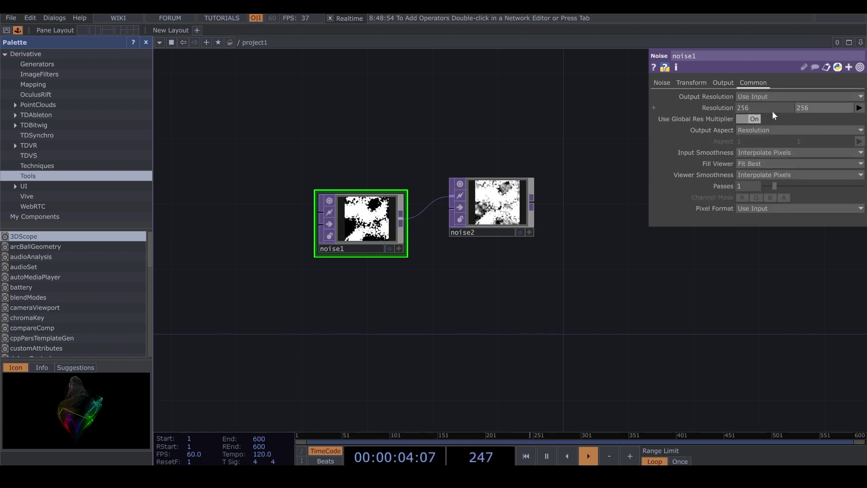
left_click_drag(337, 151, 337, 152)
- Add a Constant CHOP above noise1 and set its chan1 value to 1024
key("Tab")
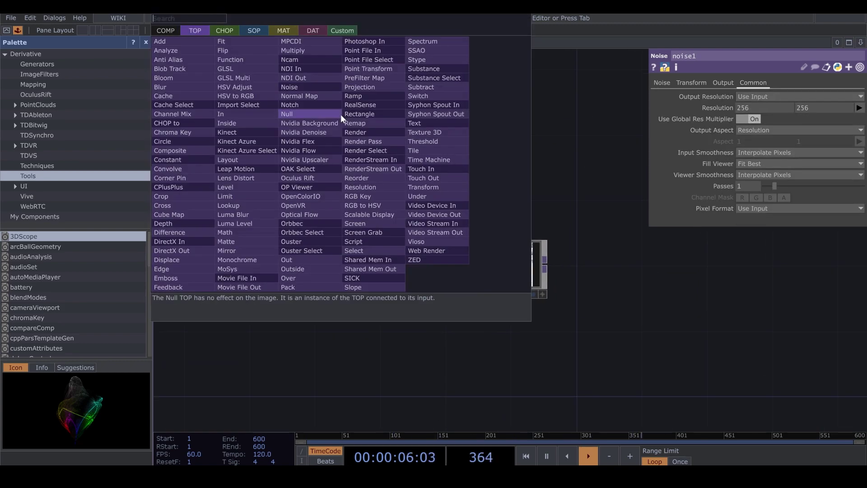
left_click(232, 31)
type("co")
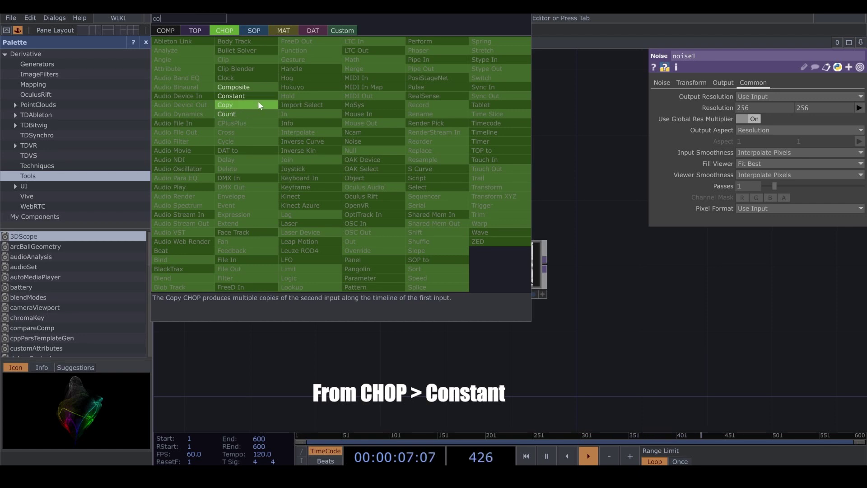
left_click(259, 97)
left_click(364, 158)
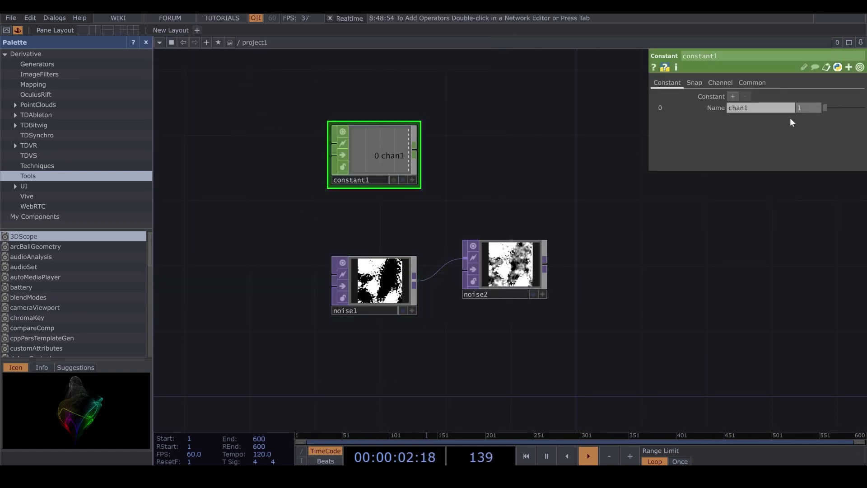
type("1024")
key("Return")
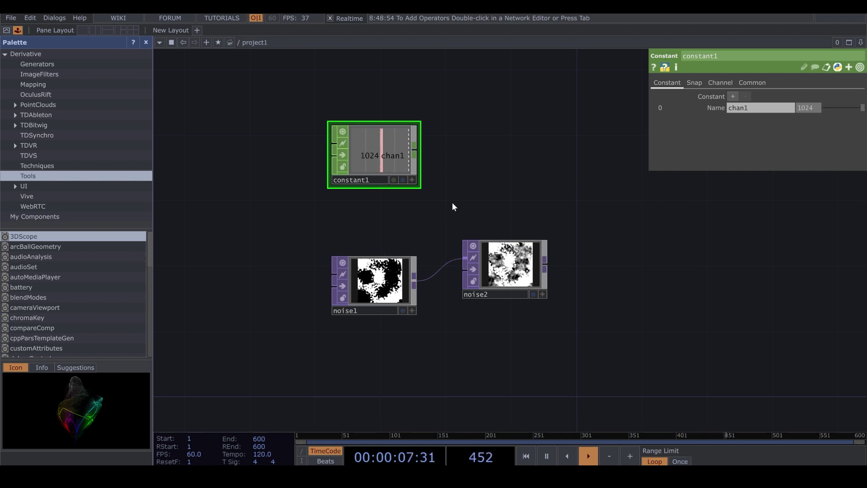
- Link noise1's resolution width and height to the constant's chan1 channel as a CHOP Reference
left_click(392, 266)
left_click(411, 180)
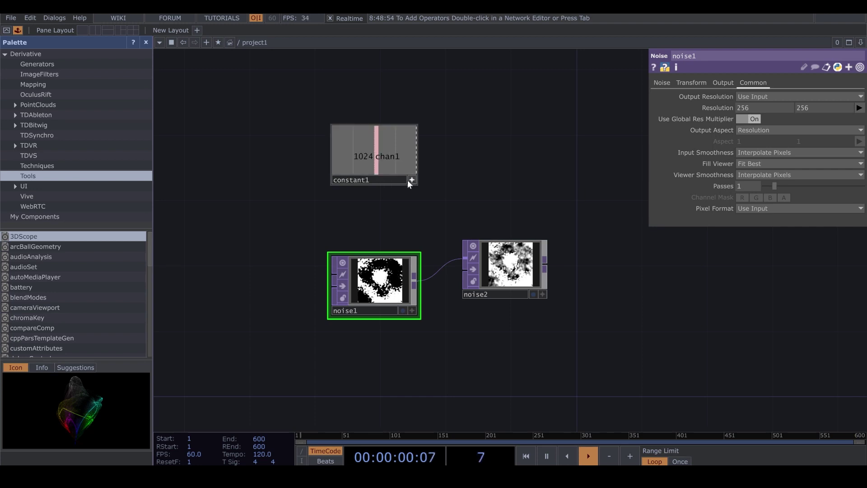
left_click_drag(376, 149, 730, 106)
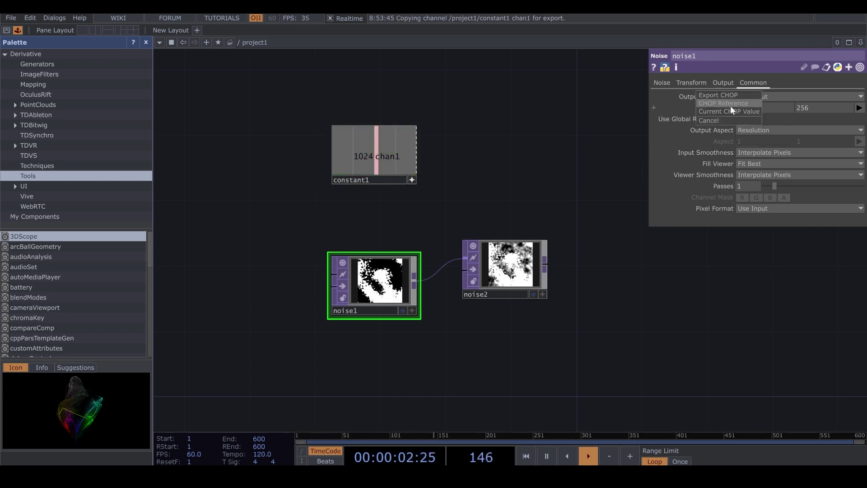
left_click(735, 103)
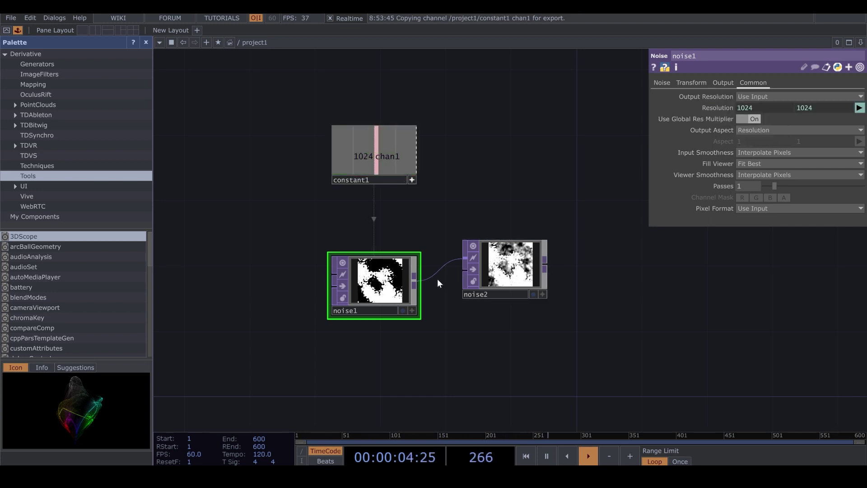
- Set the period of noise2 to 2
left_click(536, 262)
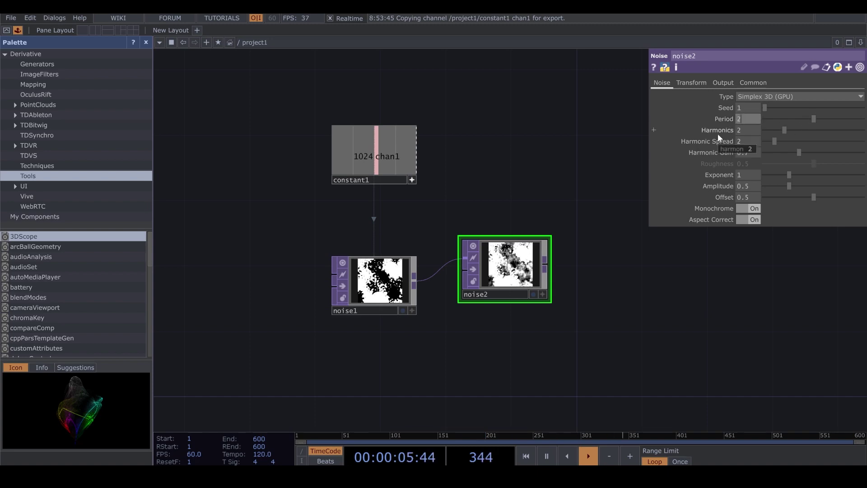
type("2")
key("Return")
- Set noise2's harmonics, harmonic spread and harmonic gain to 0, its exponent to 0.25 and its amplitude to 1.31
left_click_drag(597, 278, 596, 276)
scroll(535, 270, "up", 5)
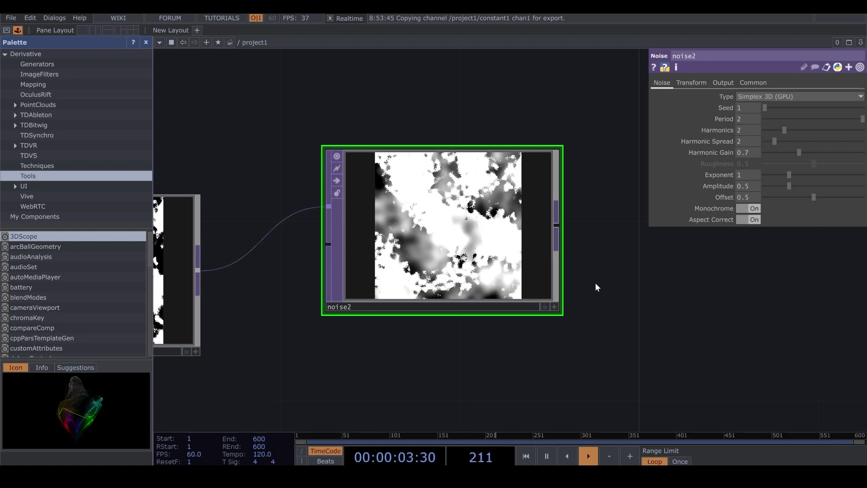
left_click_drag(779, 130, 771, 176)
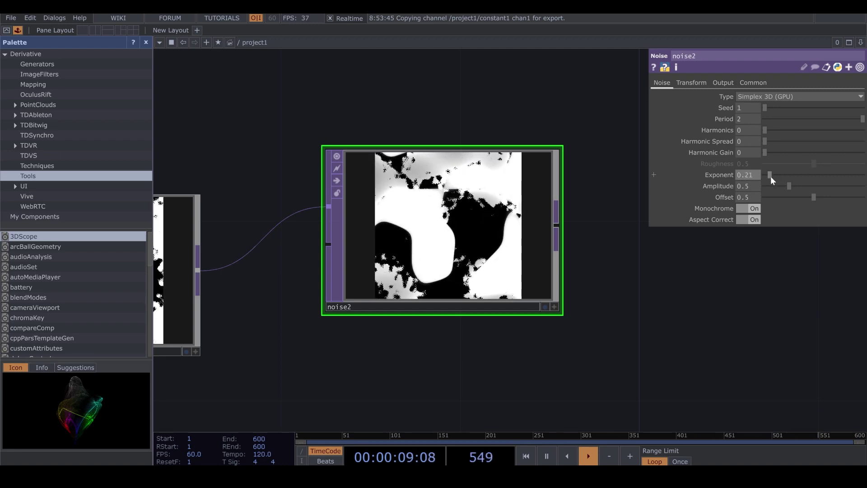
left_click_drag(760, 179, 830, 188)
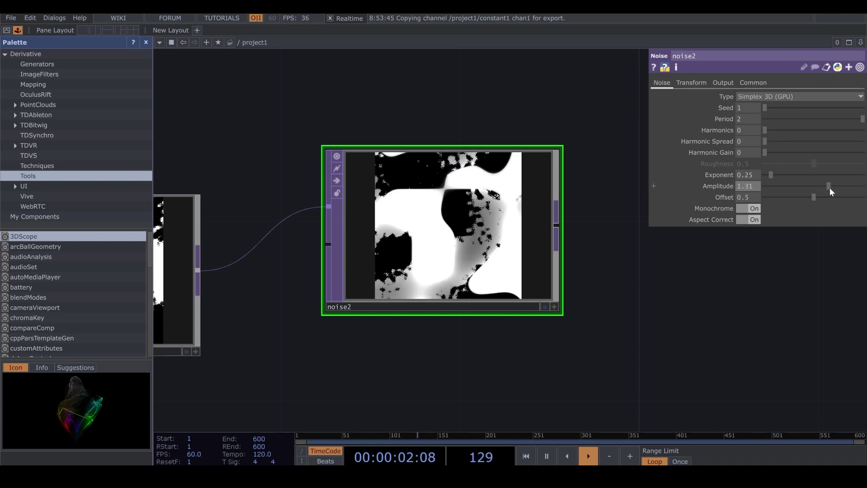
- Copy the Translate tz expression absTime. seconds *.05 from noise1
left_click(702, 83)
scroll(343, 127, "down", 2)
left_click(238, 229)
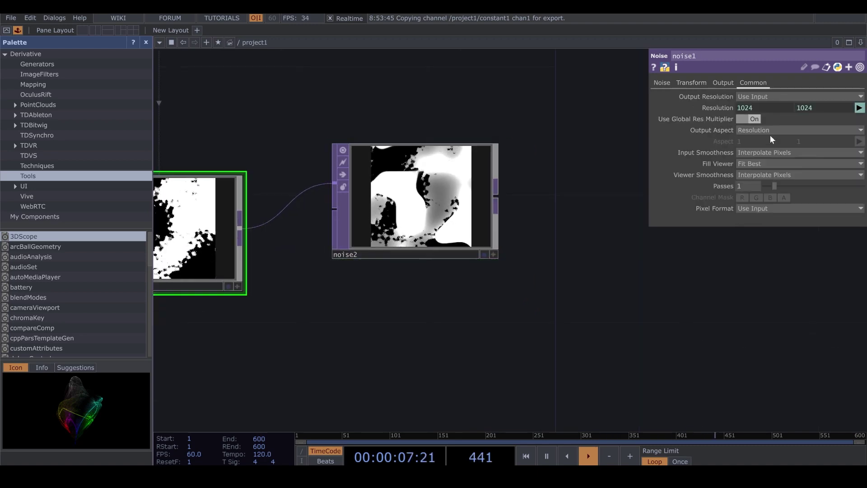
left_click(692, 83)
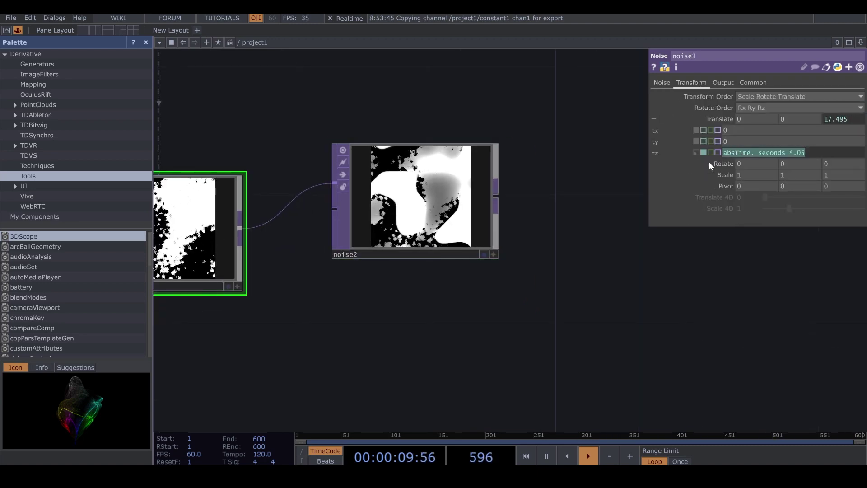
- Give noise2's Translate tz the expression absTime. seconds *.2, based on the one copied from noise1, and return to its noise parameters
left_click(492, 199)
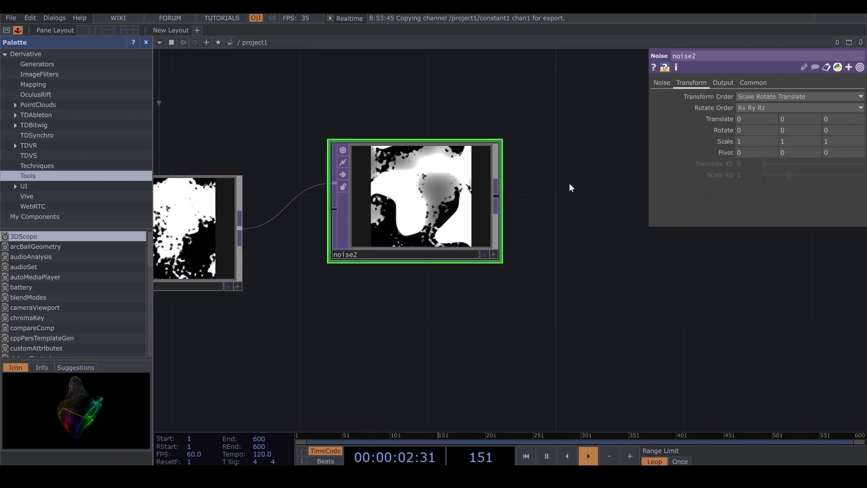
left_click(723, 117)
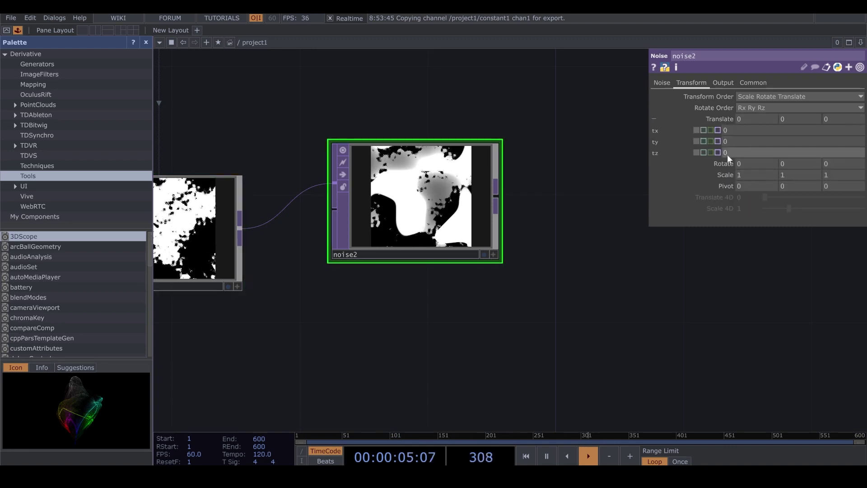
left_click(730, 149)
type("absTime. seconds *.05")
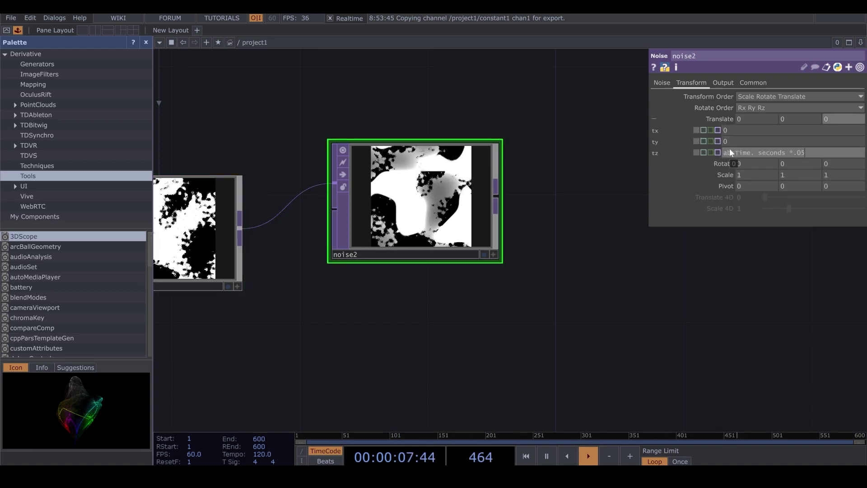
key("BackSpace")
key("BackSpace")
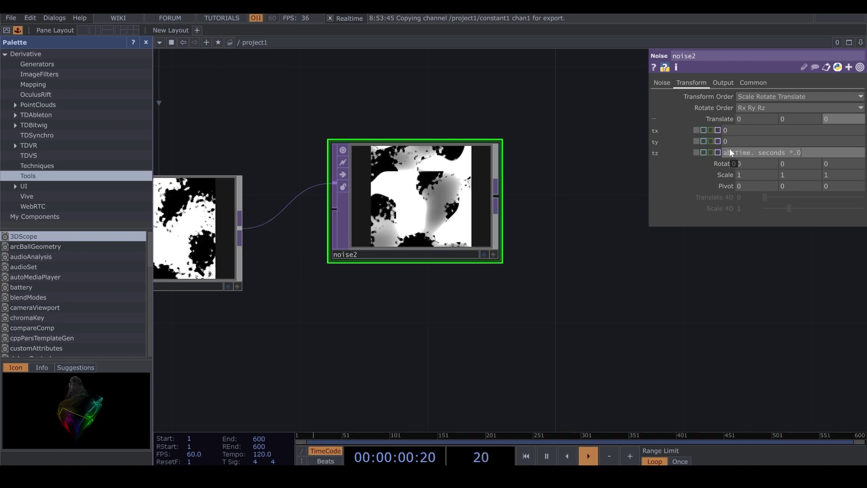
type("2")
key("Return")
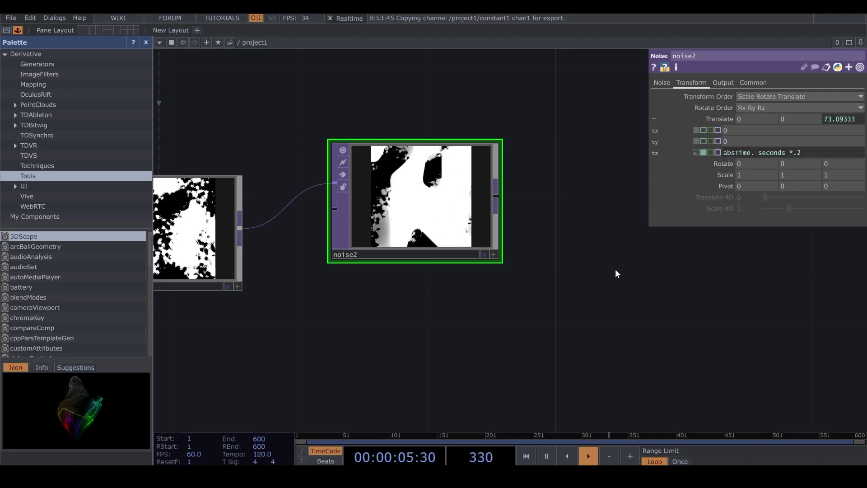
left_click(662, 83)
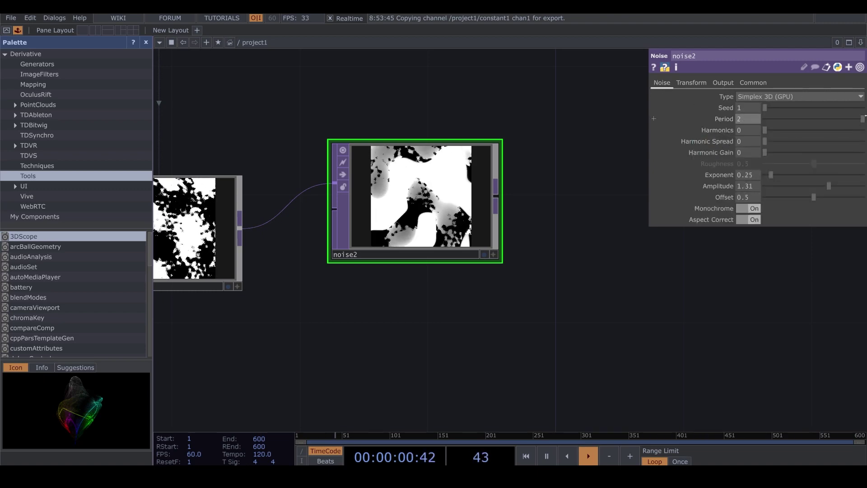
- Add an LFO CHOP below noise1 and set its frequency to .03
left_click_drag(464, 361, 465, 308)
scroll(465, 307, "down", 2)
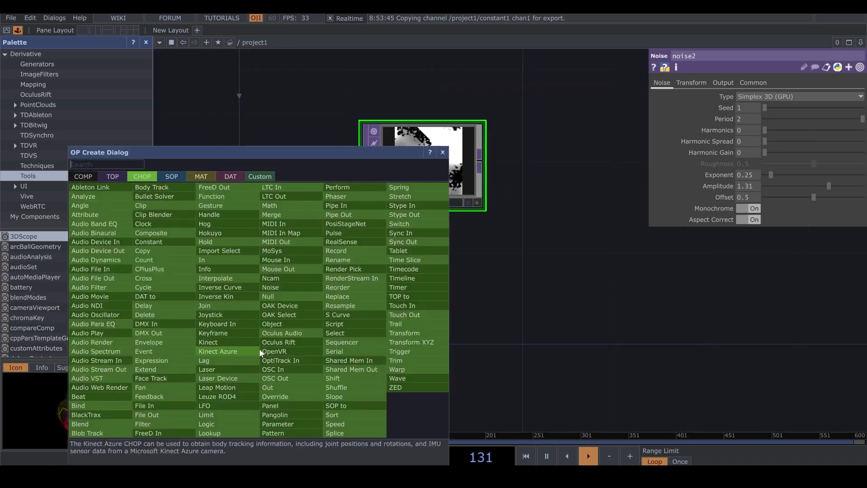
key("Tab")
left_click(204, 405)
left_click(201, 306)
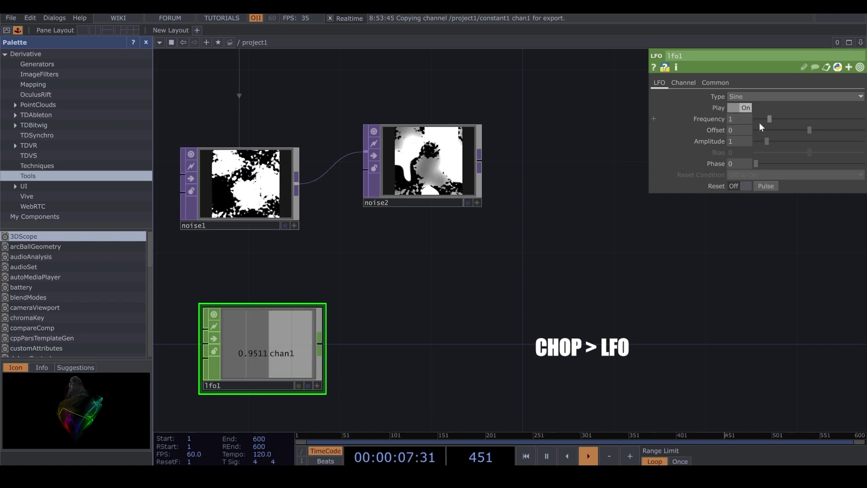
left_click(745, 118)
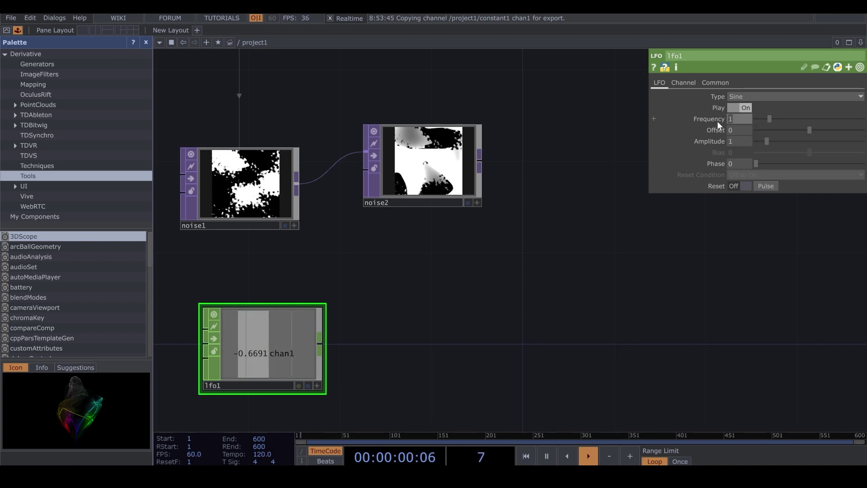
type(".03")
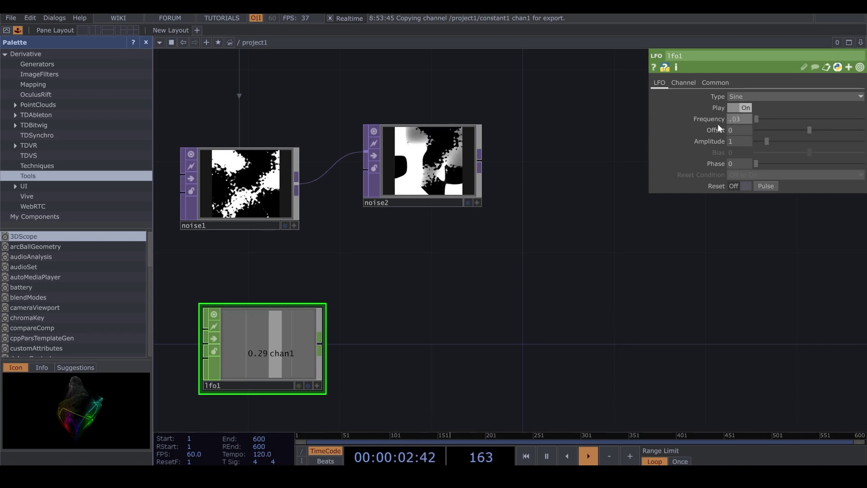
- Add a Math CHOP fed by the output of lfo1 and place it beneath noise2
left_click_drag(388, 322, 401, 283)
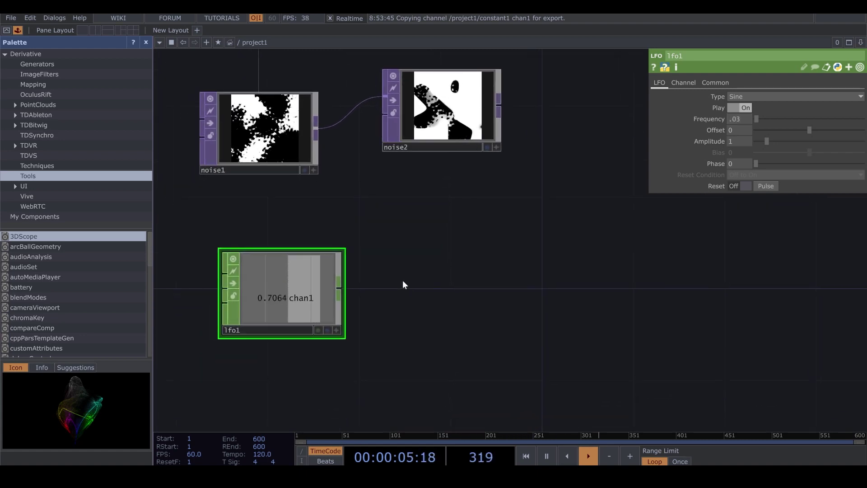
right_click(341, 288)
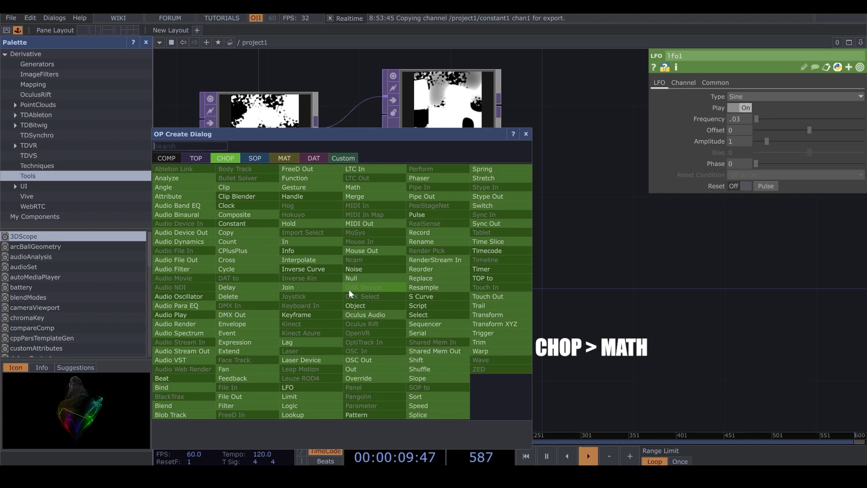
left_click(369, 183)
left_click(454, 305)
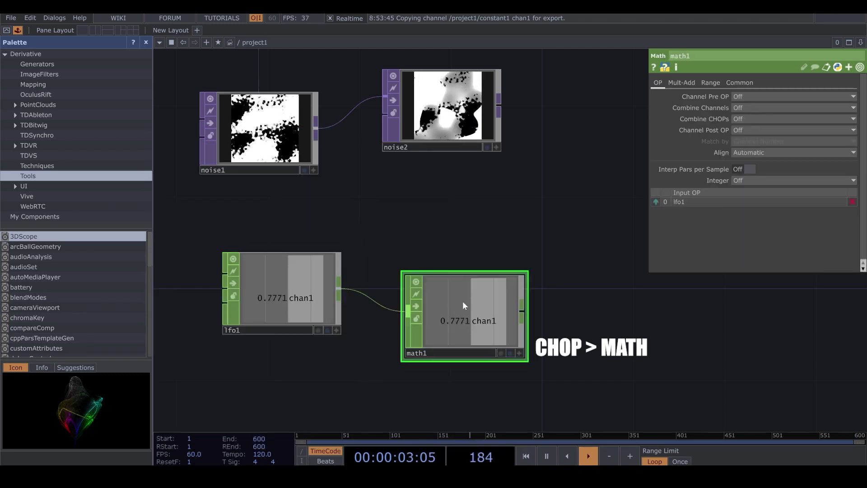
- Set math1's To Range to 2 and 4, and move lfo1 level with math1
left_click(711, 83)
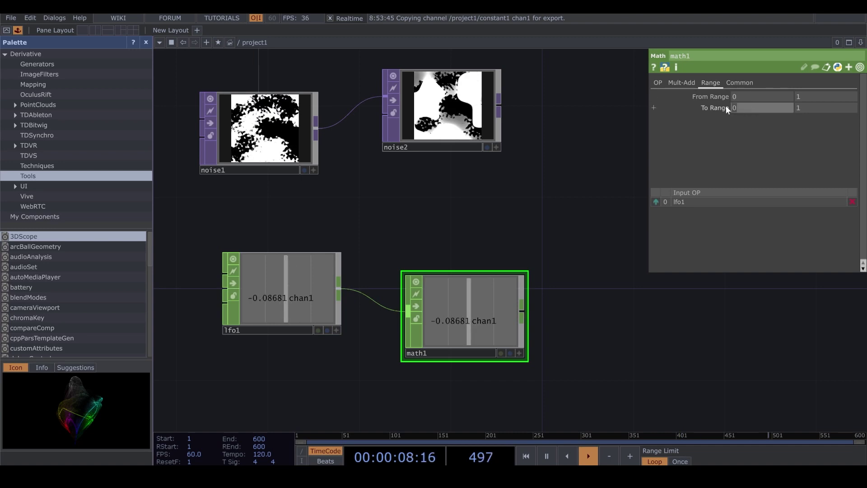
type("2")
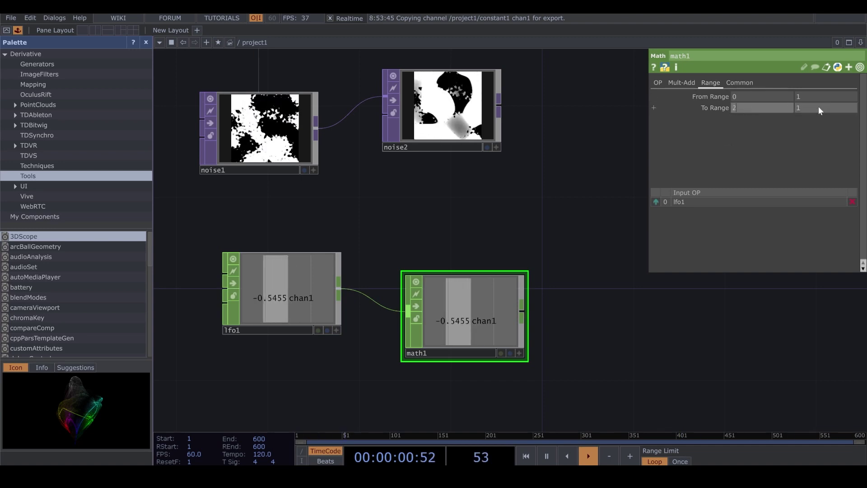
left_click(794, 107)
type("4")
key("Return")
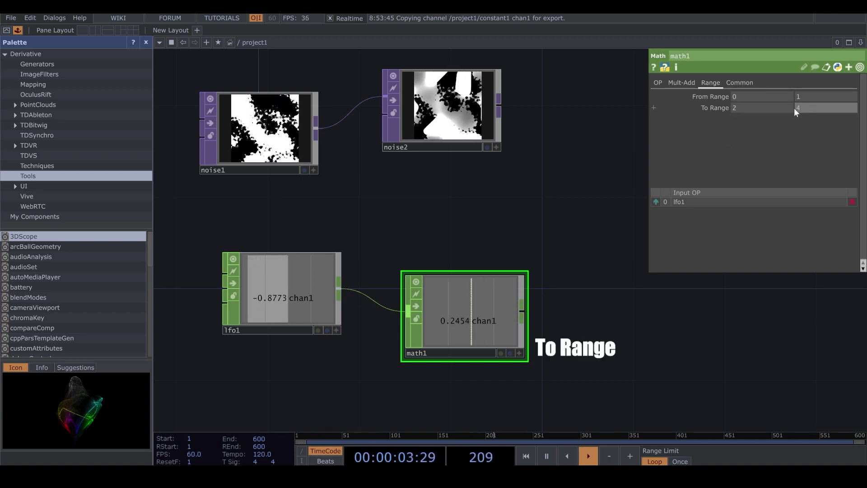
left_click_drag(296, 294, 272, 316)
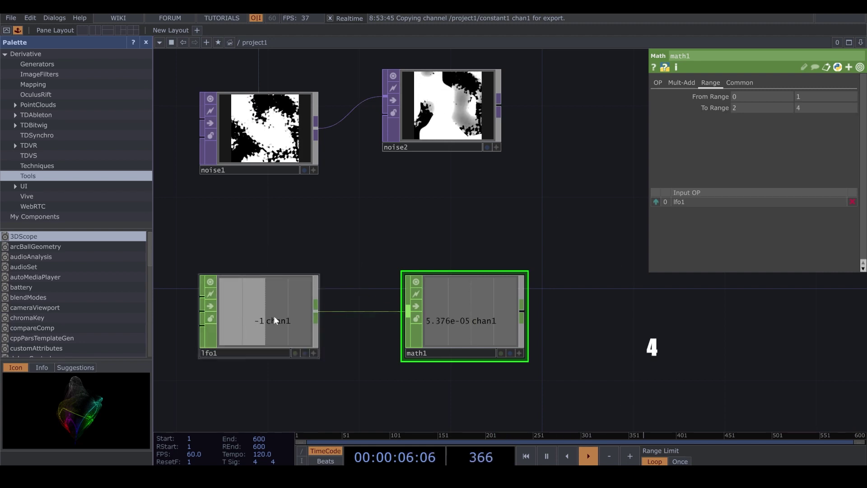
- Link noise2's period to math1's chan1 channel as a CHOP Reference, and show only noise2's non-default parameters
left_click(519, 353)
left_click(447, 124)
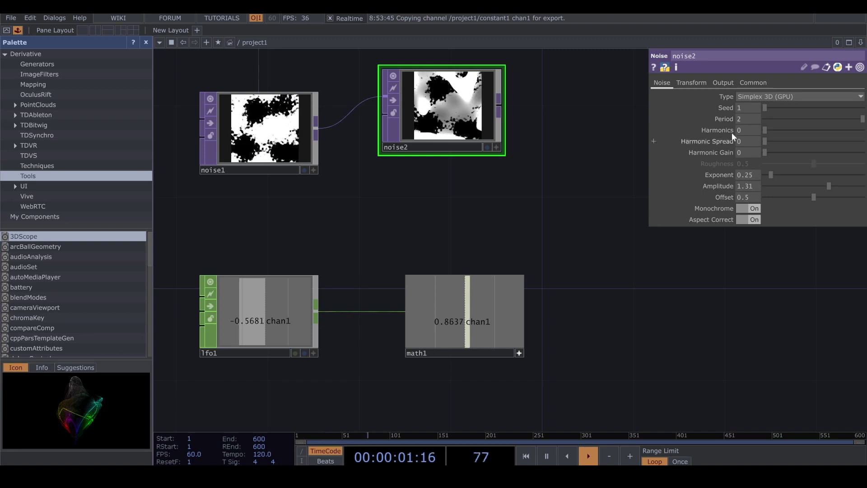
left_click_drag(453, 319, 737, 120)
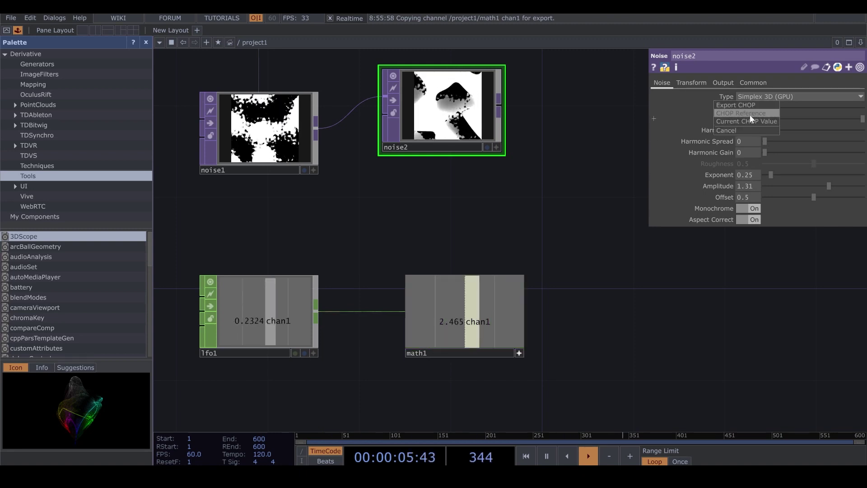
left_click(750, 113)
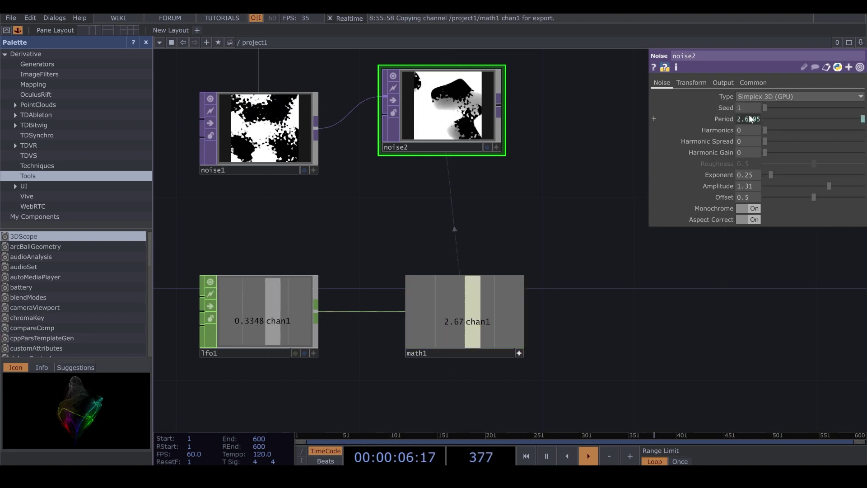
left_click(860, 68)
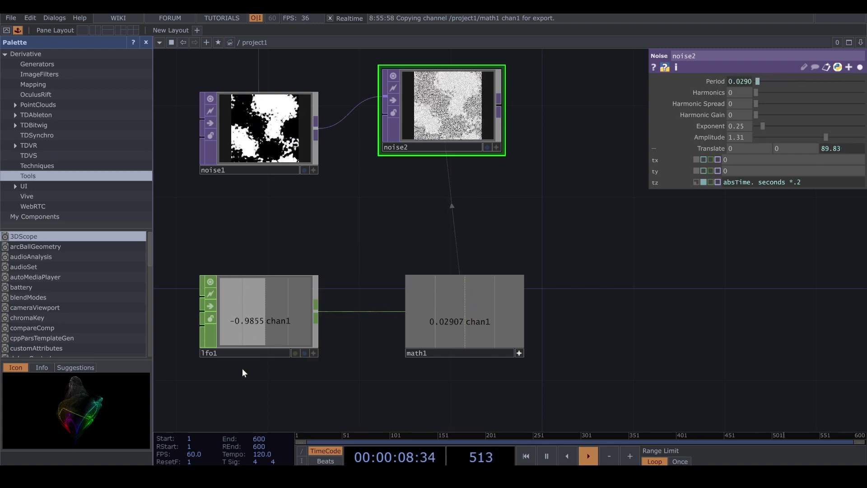
- Show all of lfo1's parameters again and change its waveform type to Gaussian
left_click(261, 315)
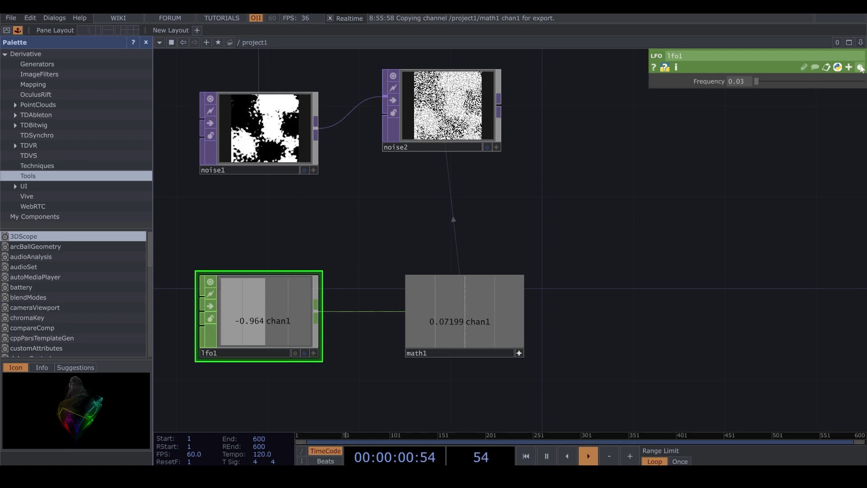
left_click(806, 96)
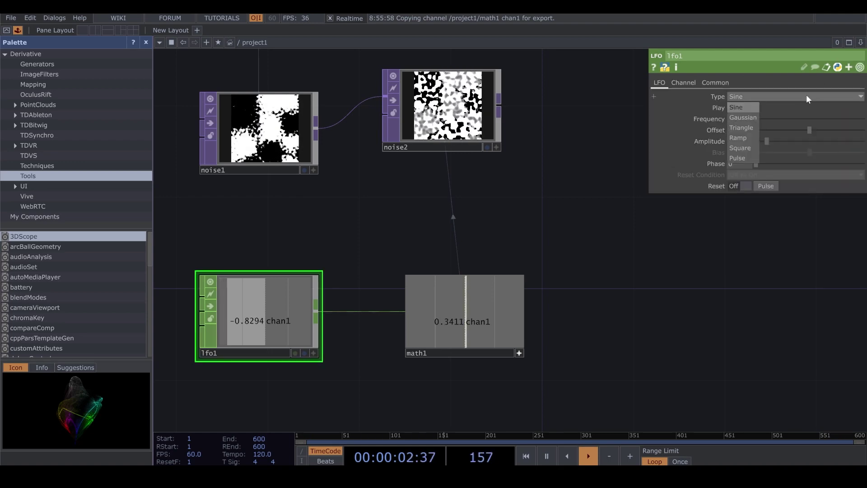
left_click(755, 118)
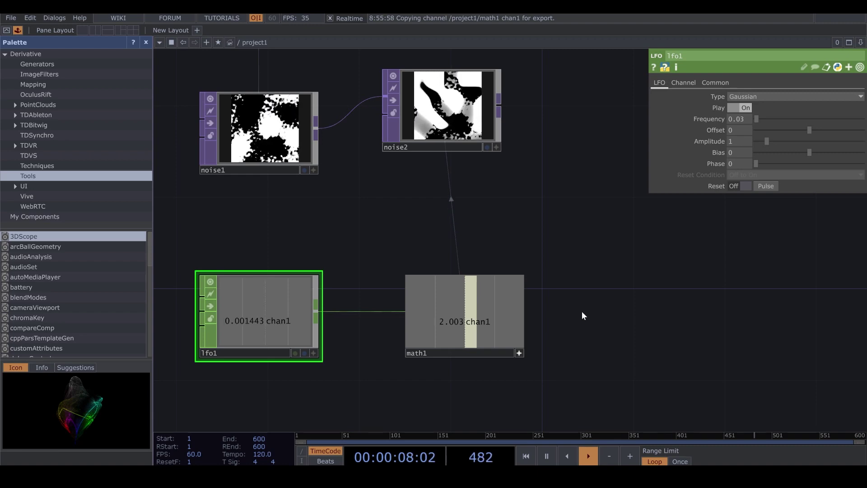
- Add an Edge TOP fed by the output of noise2 and place it above and beyond noise2
left_click_drag(578, 232, 410, 213)
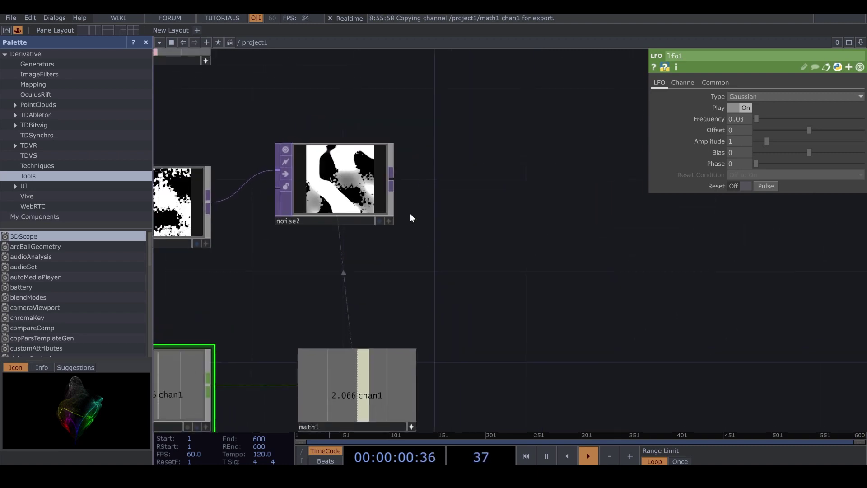
right_click(393, 178)
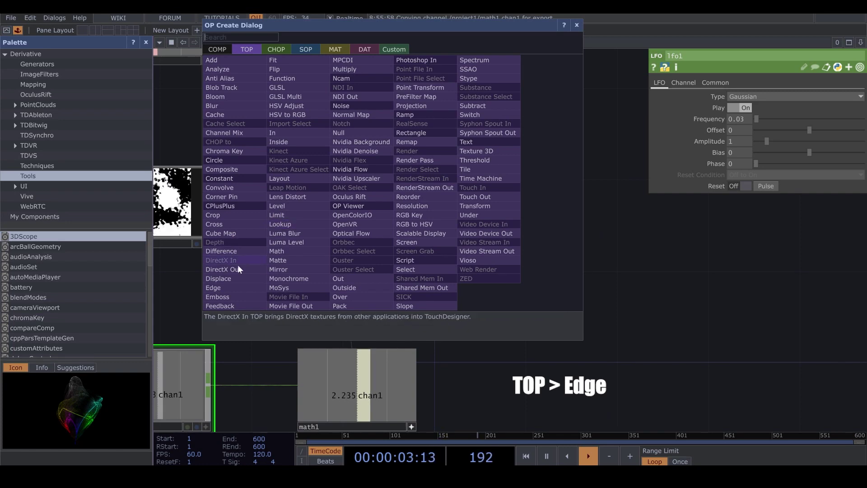
left_click(232, 288)
left_click(515, 115)
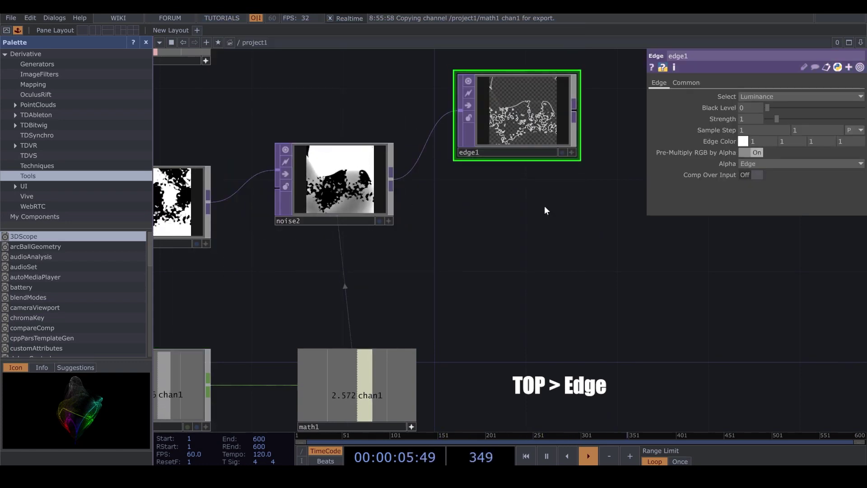
- Add a Composite TOP fed by the output of edge1 and place it below and beyond edge1
left_click_drag(544, 205, 511, 220)
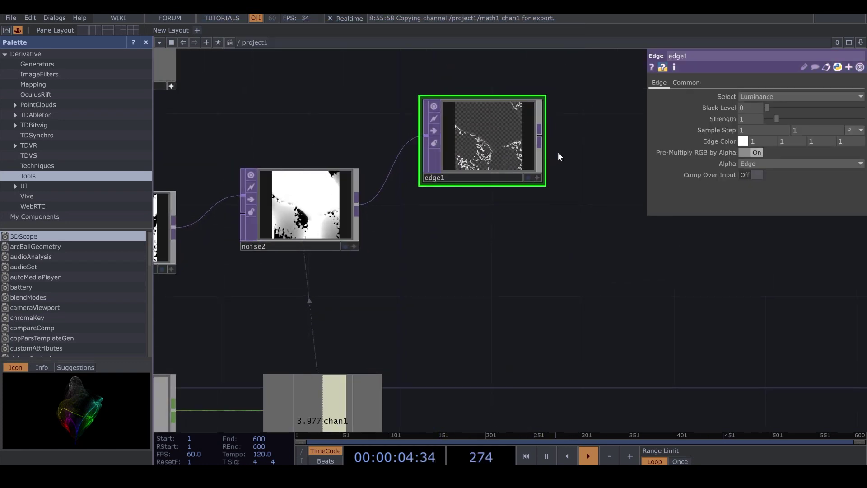
left_click_drag(559, 153, 490, 166)
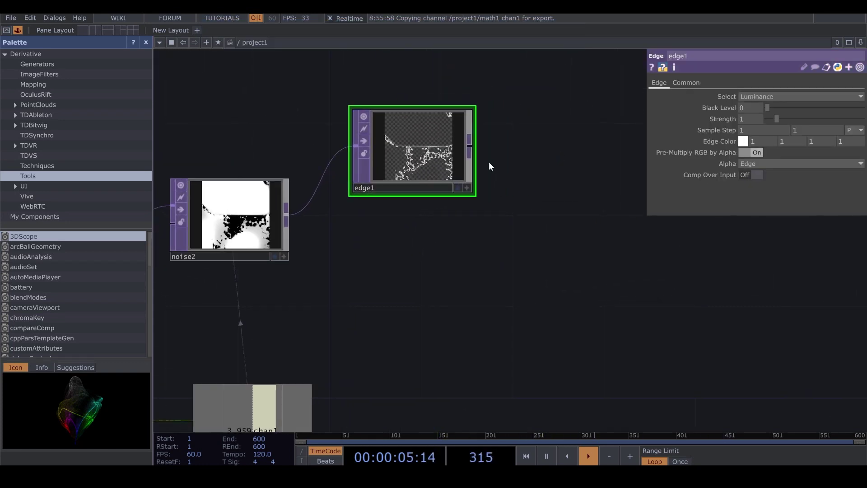
left_click(470, 145)
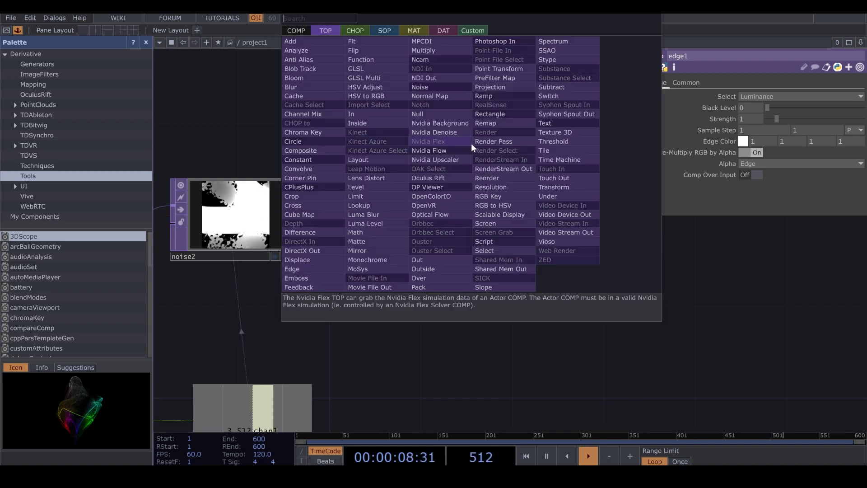
left_click(322, 148)
left_click(600, 245)
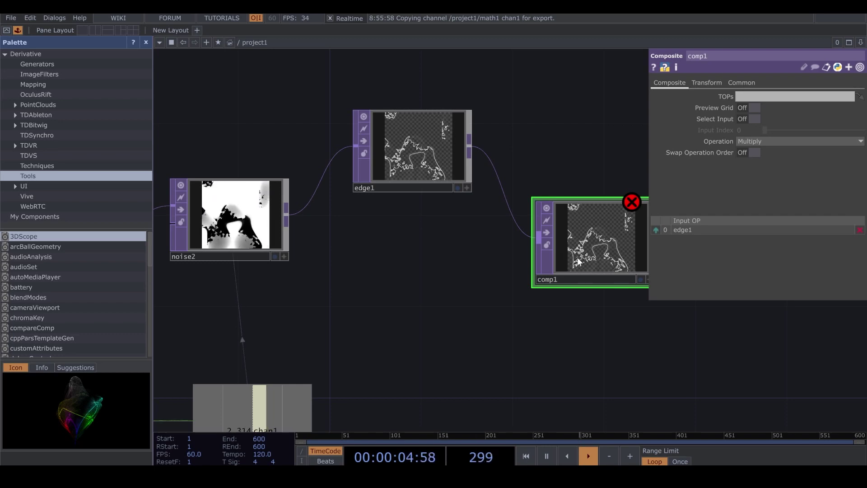
- Try a strength of 10 on edge1, and set its strength to 20
left_click_drag(540, 321, 491, 309)
scroll(352, 118, "up", 5)
left_click(361, 135)
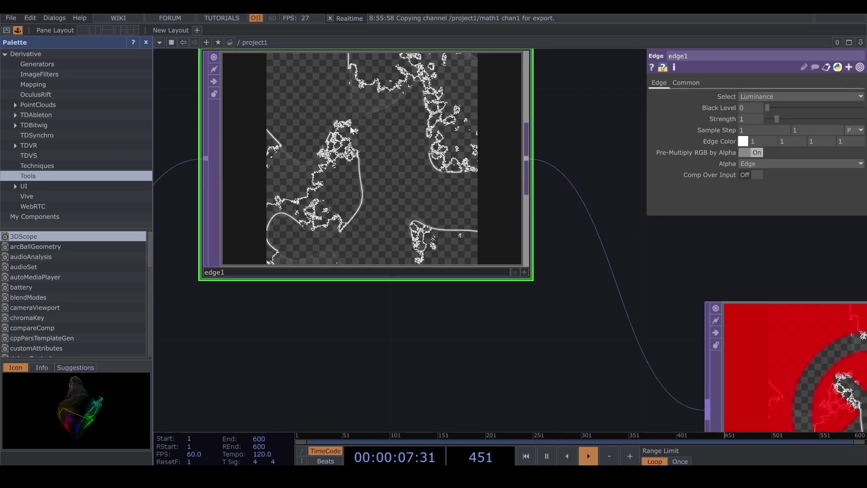
left_click(752, 119)
type("10")
key("Return")
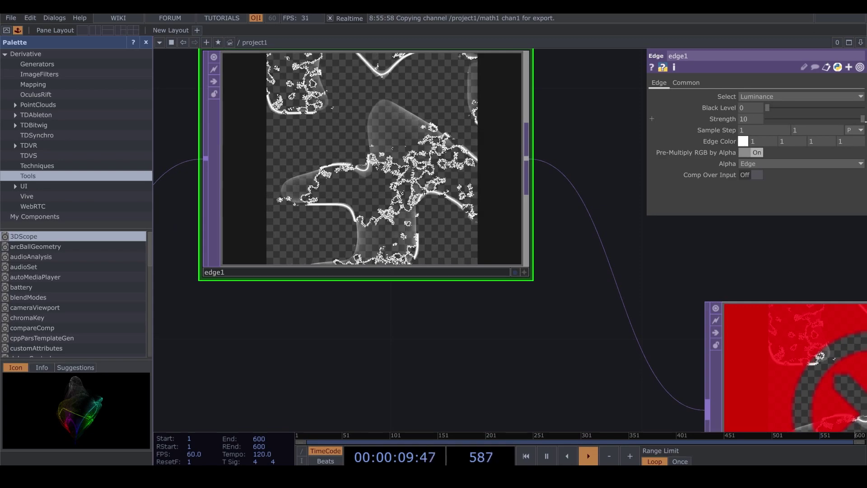
left_click(737, 121)
type("20")
key("Return")
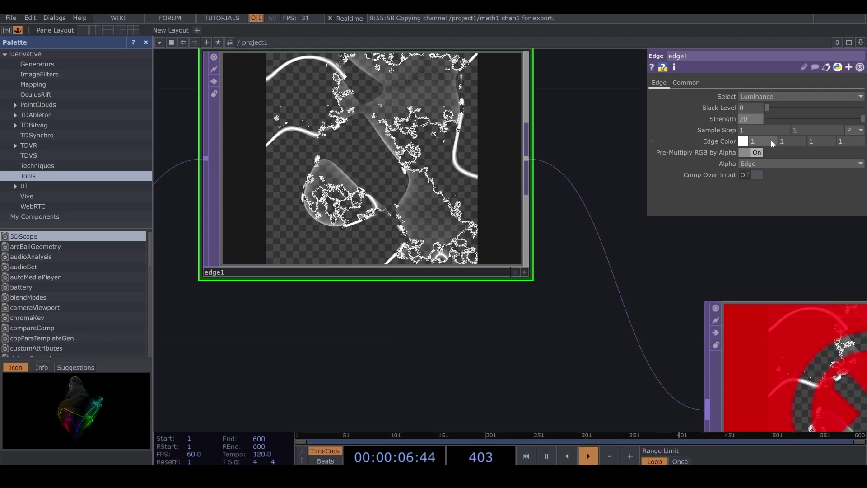
- Set edge1's sample step to 5 in both directions
left_click(757, 131)
type("5")
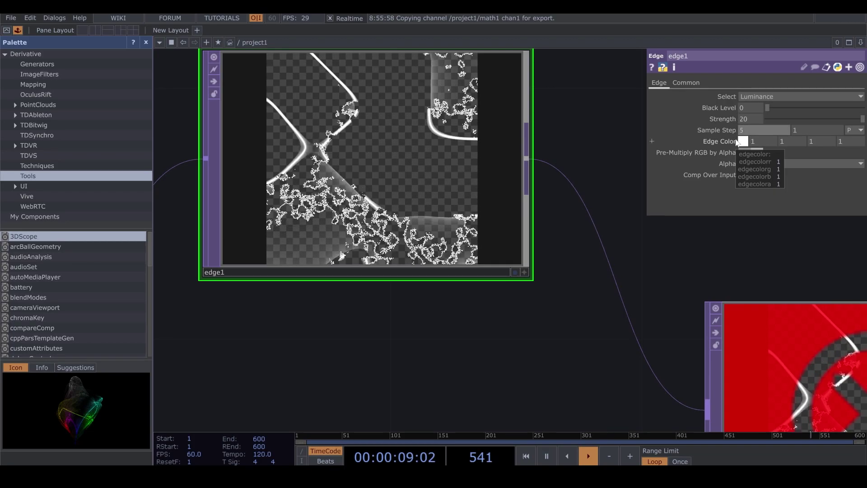
left_click(791, 132)
type("5")
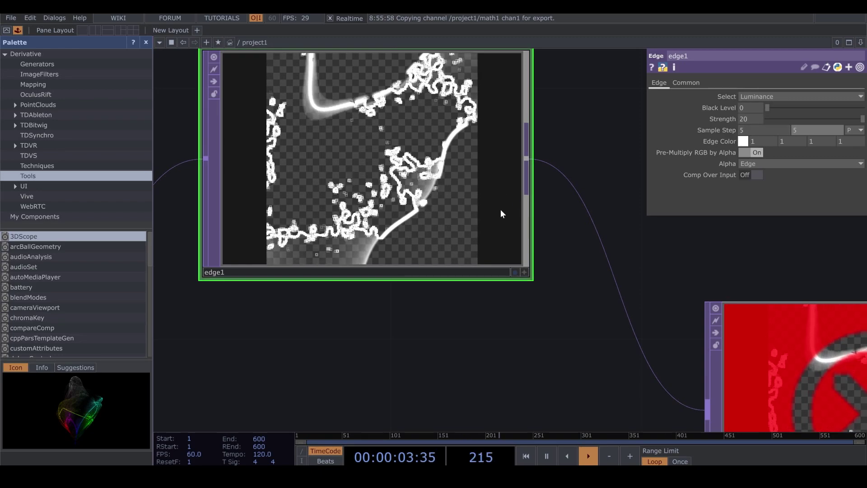
- Add a Level TOP fed by noise2 below edge1 and connect its output to comp1 as the second input
scroll(510, 239, "down", 3)
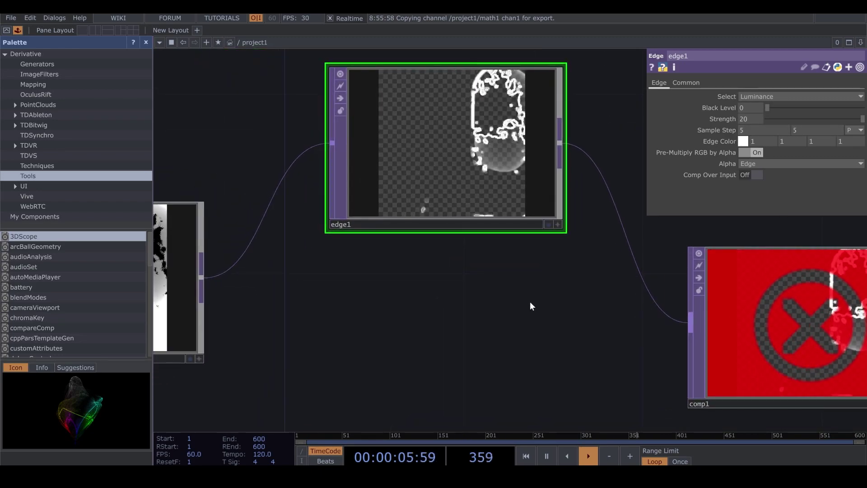
scroll(444, 289, "down", 4)
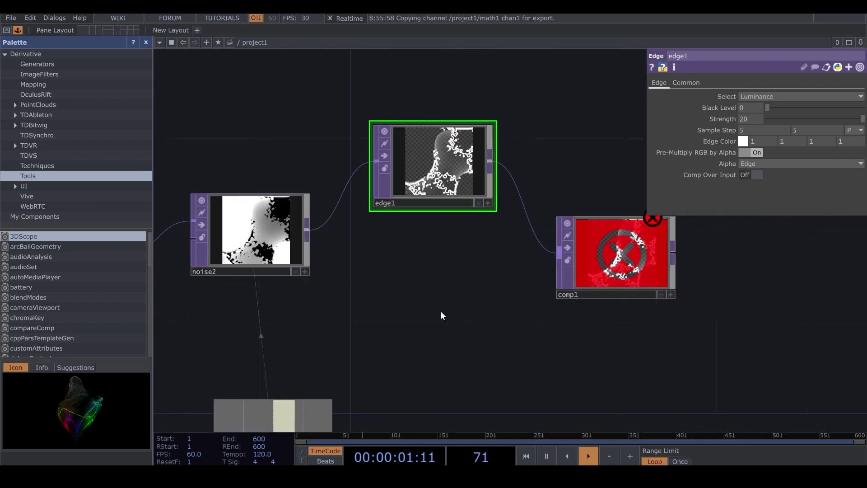
key("Tab")
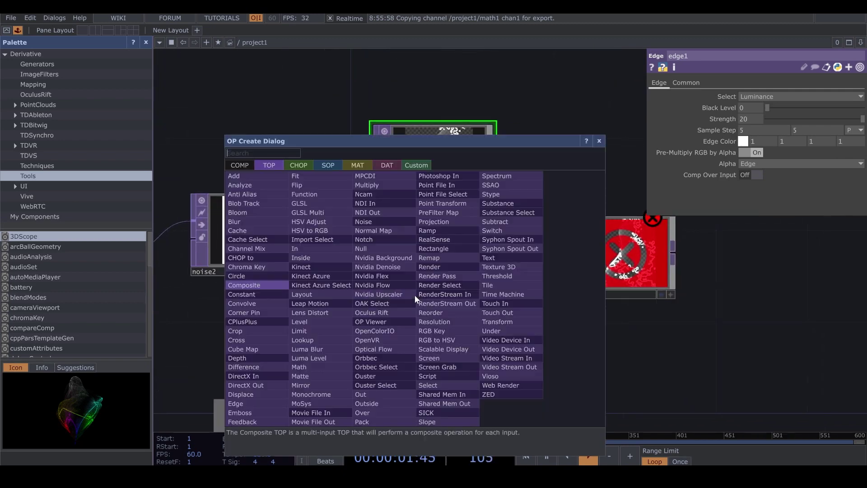
left_click(311, 322)
left_click(396, 310)
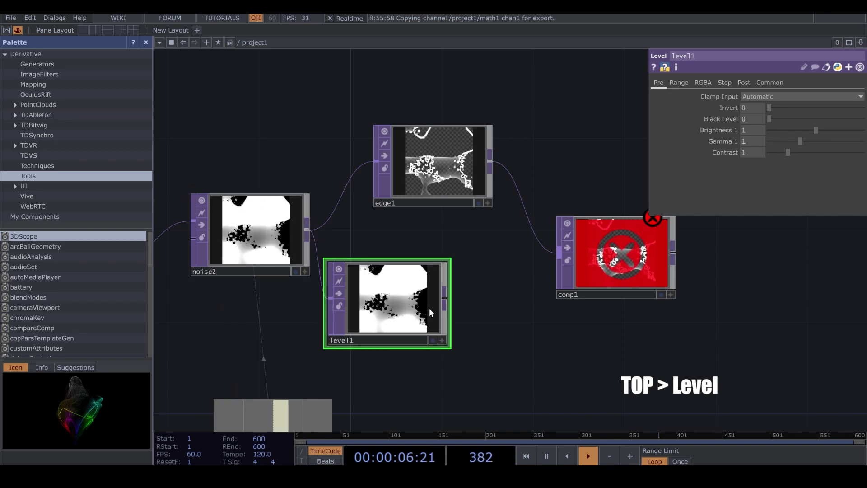
left_click_drag(450, 298, 556, 280)
- Add a Null TOP fed by the output of comp1 and place it well beyond comp1
scroll(629, 331, "down", 8)
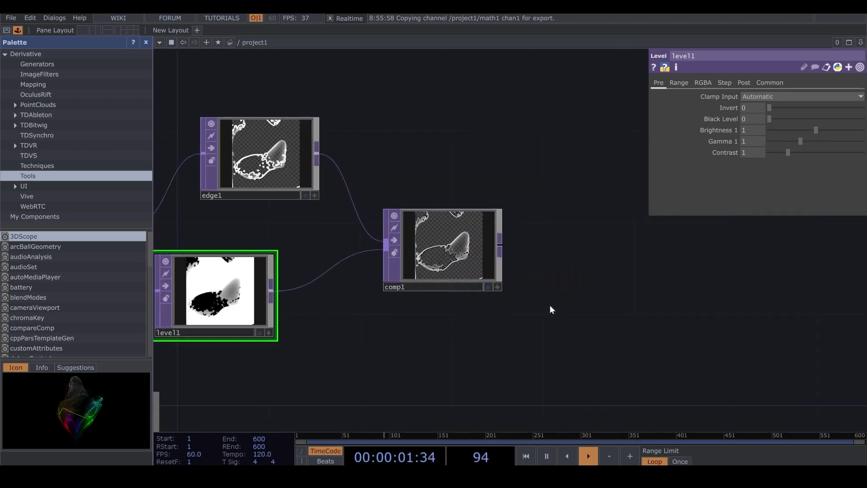
left_click_drag(569, 332, 415, 276)
right_click(367, 240)
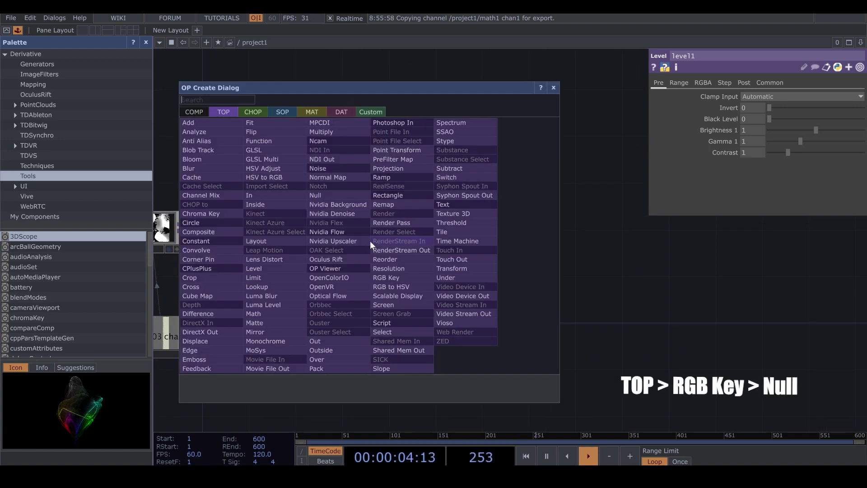
left_click(357, 203)
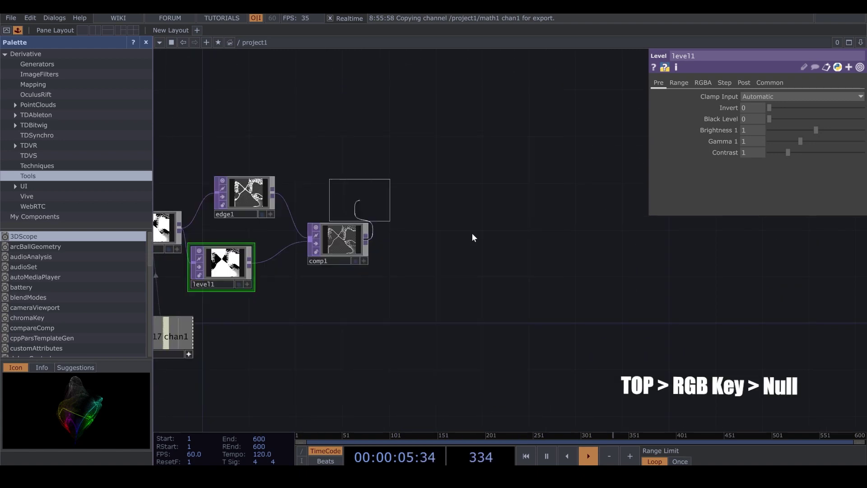
left_click(768, 236)
- Insert an RGB Key TOP on the connection between comp1 and null1
left_click_drag(671, 238, 544, 242)
right_click(548, 235)
left_click(553, 231)
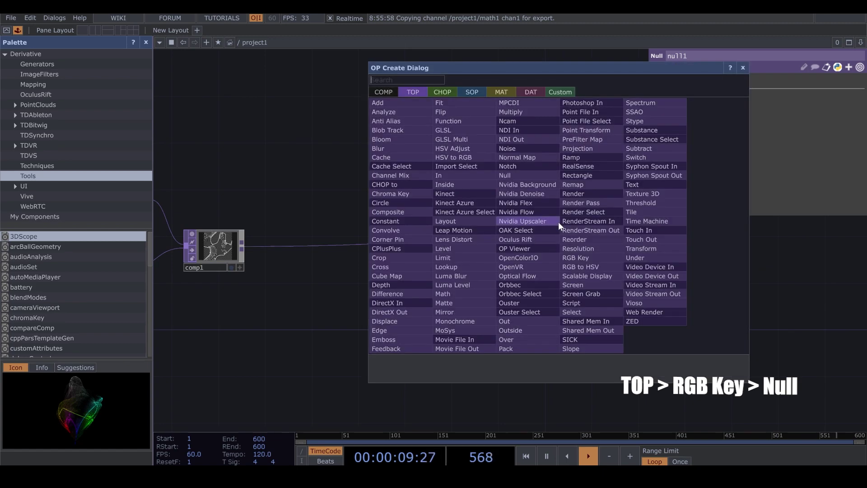
key("Escape")
left_click(542, 240)
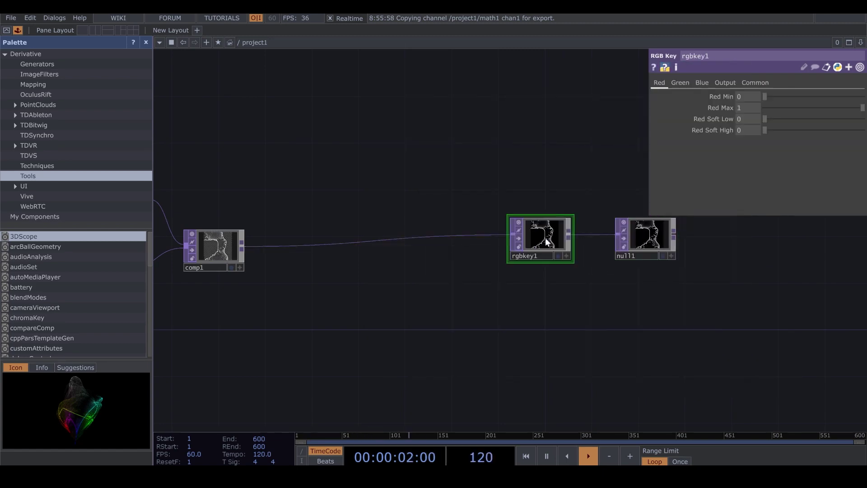
- Display null1's output as the network backdrop and show only rgbkey1's non-default parameters
scroll(590, 259, "down", 3)
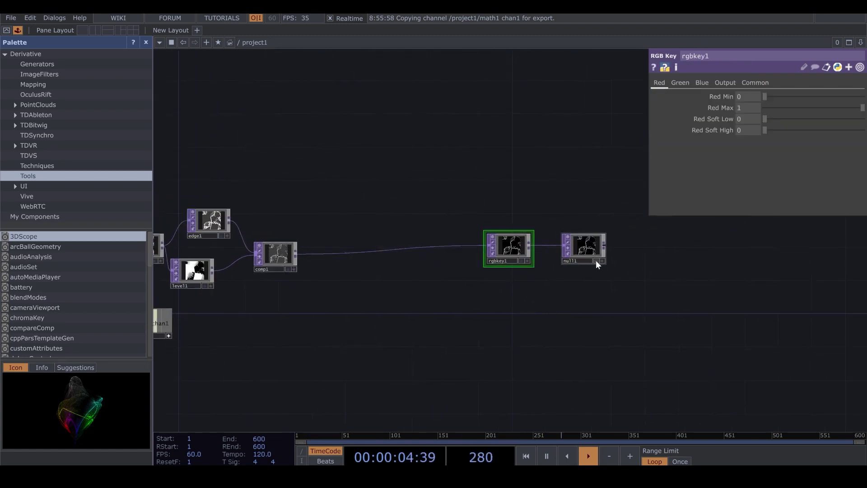
left_click(596, 261)
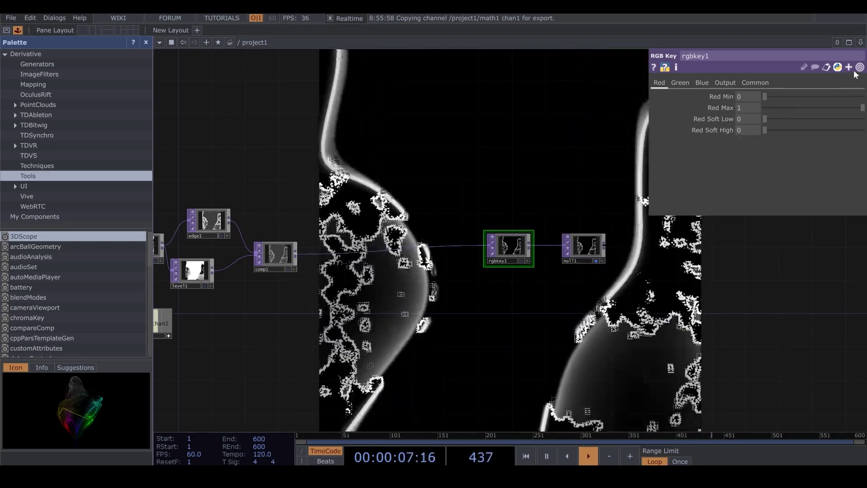
left_click(859, 67)
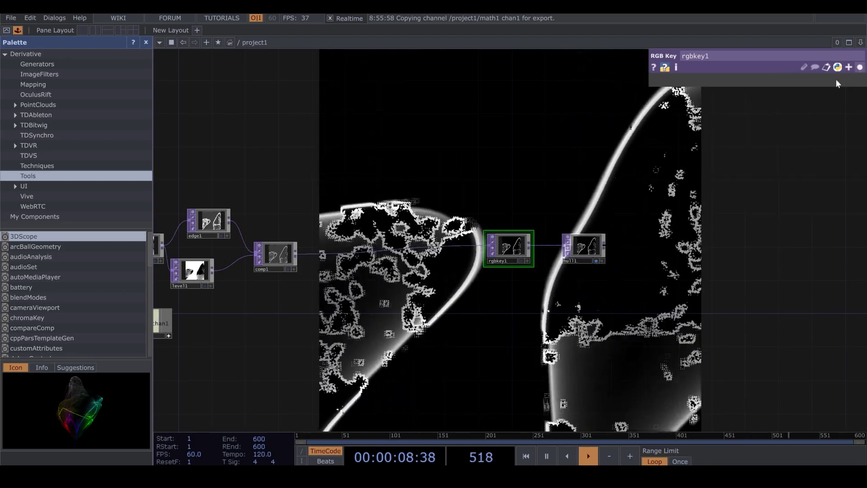
- Split the workspace into two side-by-side panes and turn the second into a viewer without the network
left_click(97, 29)
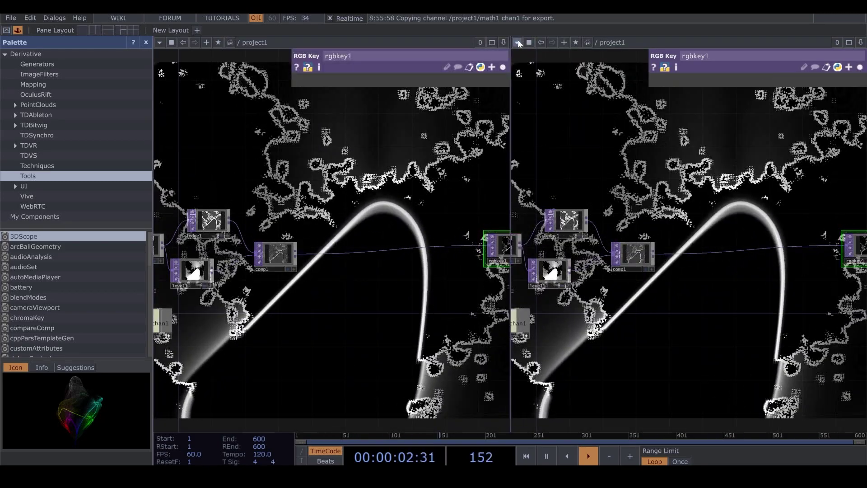
left_click(517, 42)
left_click(534, 92)
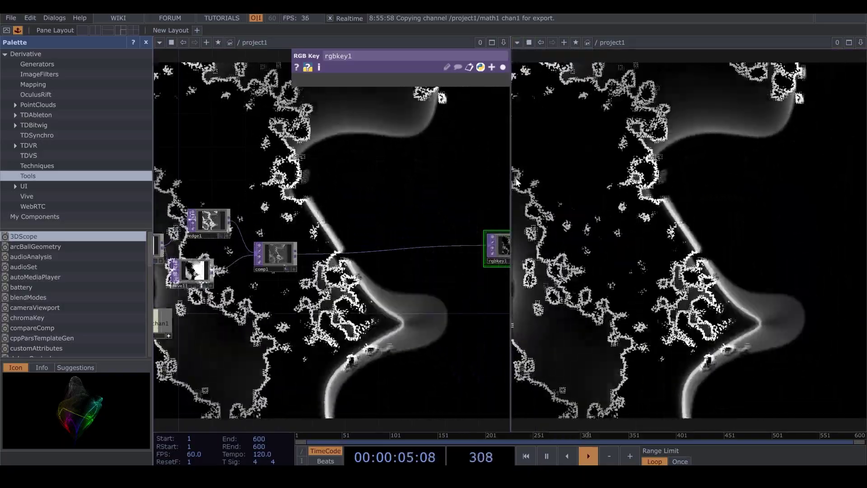
- Turn off the Backdrop TOPs display option in the network editor pane
right_click(376, 319)
mouse_move(479, 307)
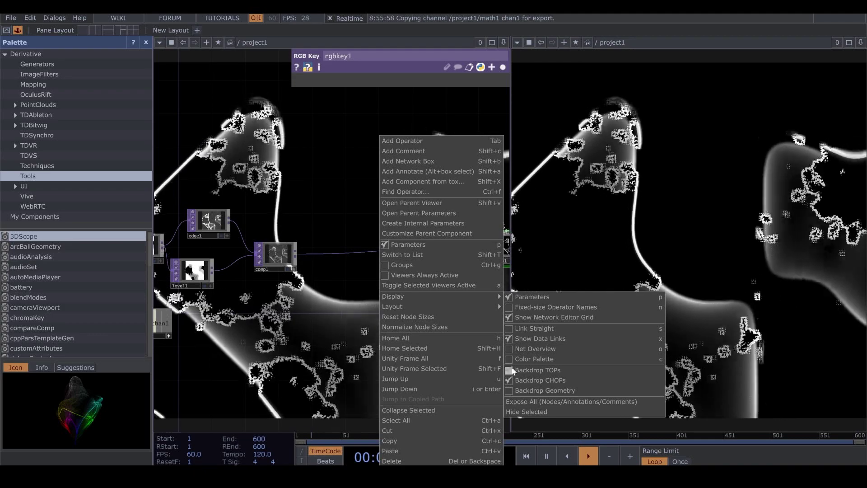
left_click(513, 370)
- Widen the network editor pane and move rgbkey1 and null1 together farther beyond comp1
key("h")
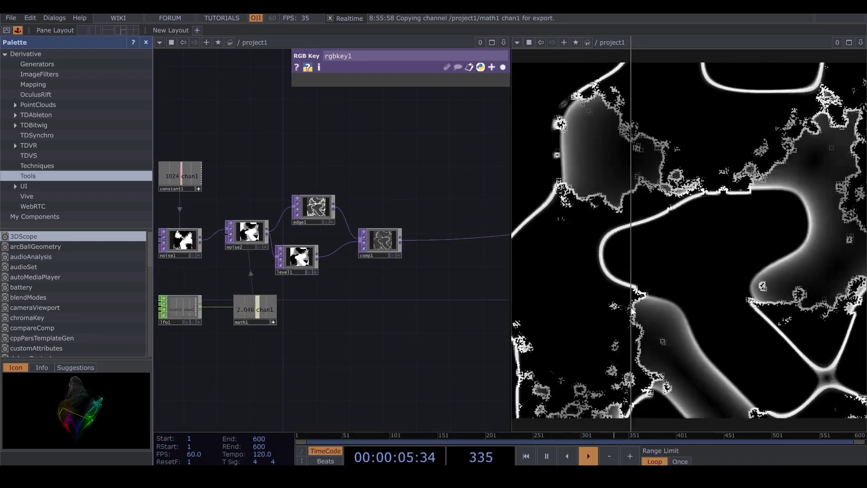
left_click_drag(632, 312, 632, 312)
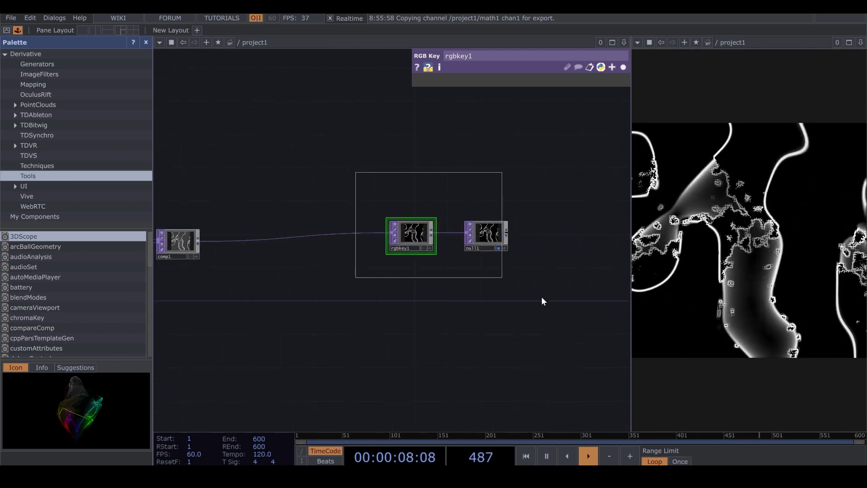
left_click_drag(407, 231, 559, 237)
- Show all of level1's parameters and lower its post opacity to about 0.109
left_click_drag(319, 294, 513, 296)
scroll(339, 268, "up", 3)
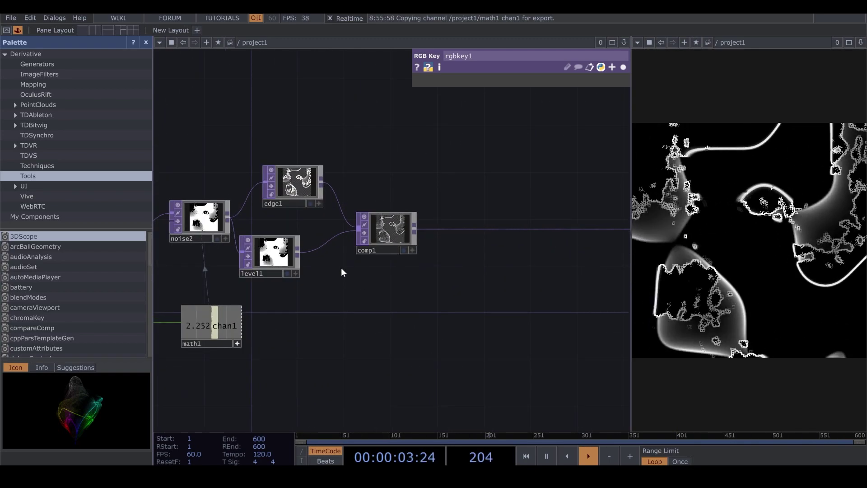
left_click(288, 257)
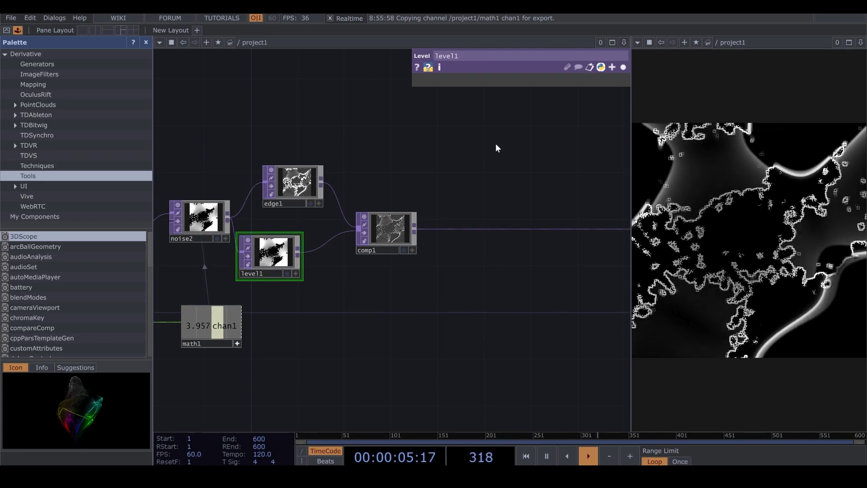
left_click(624, 70)
left_click(507, 82)
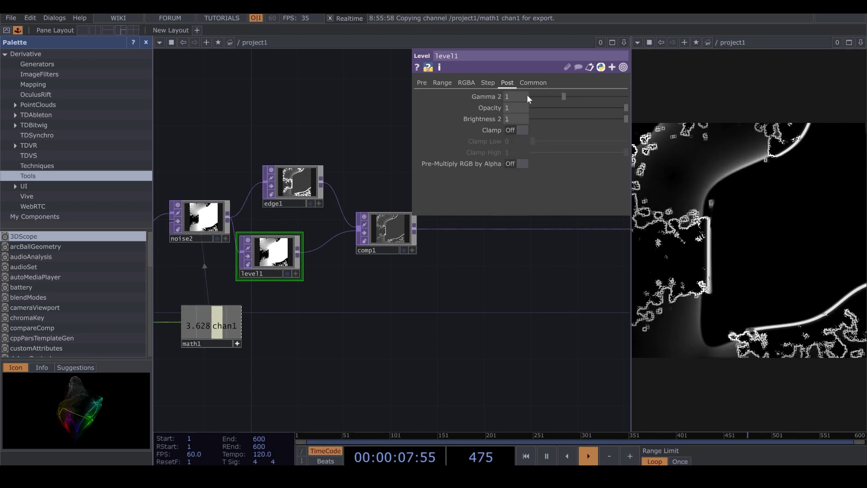
left_click(546, 107)
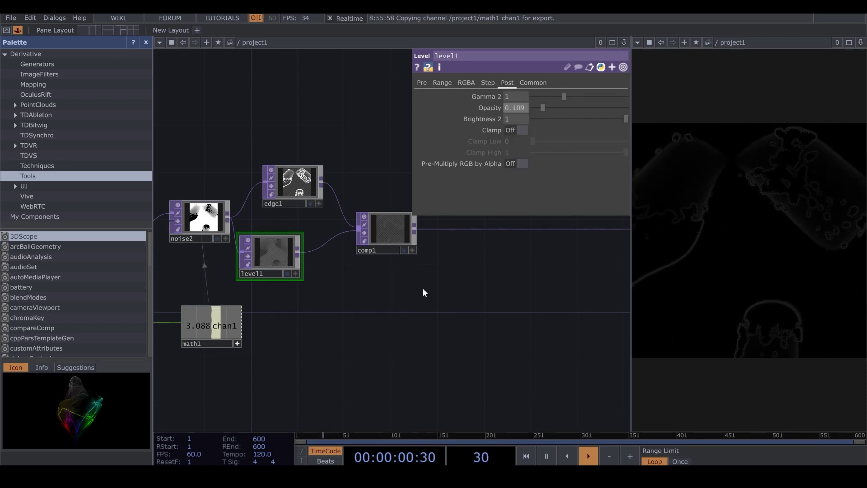
- Change comp1's composite operation to Over
left_click(355, 233)
left_click(537, 143)
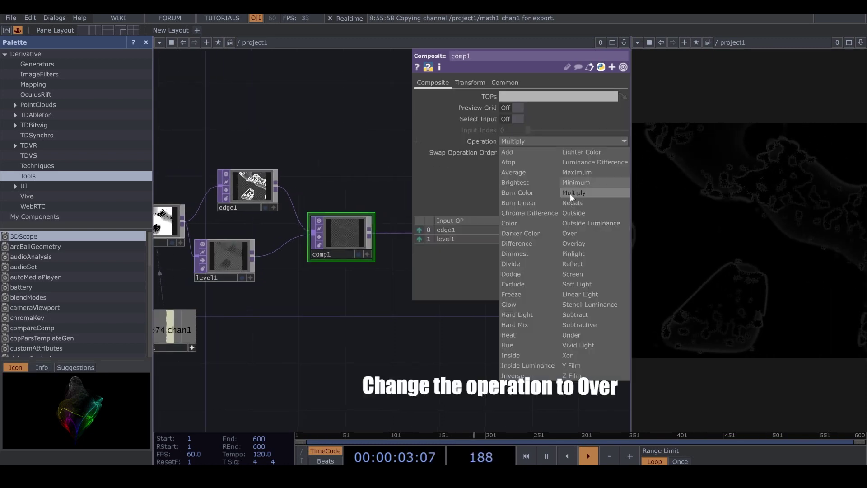
left_click(572, 230)
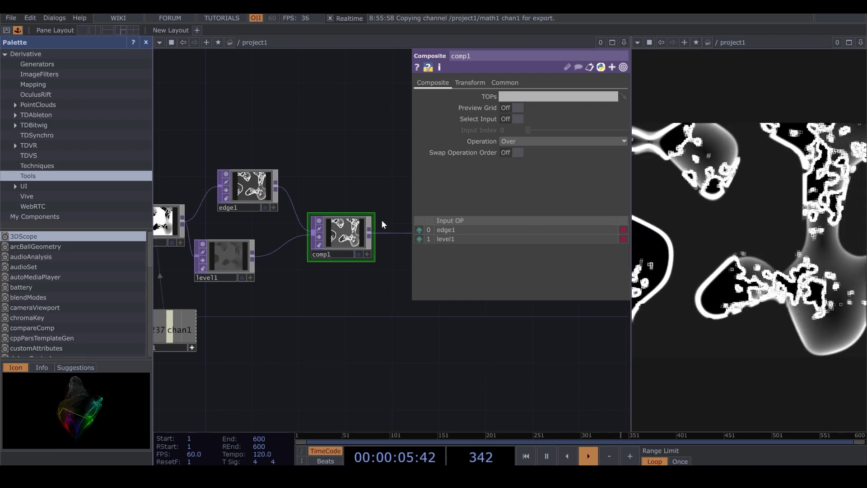
- Lower level1's opacity to 0.02 and show only its non-default parameters
left_click(234, 267)
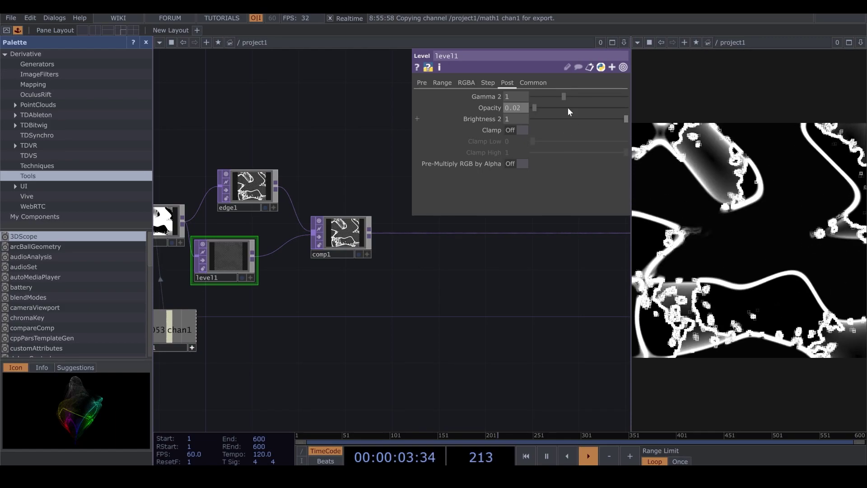
left_click(622, 68)
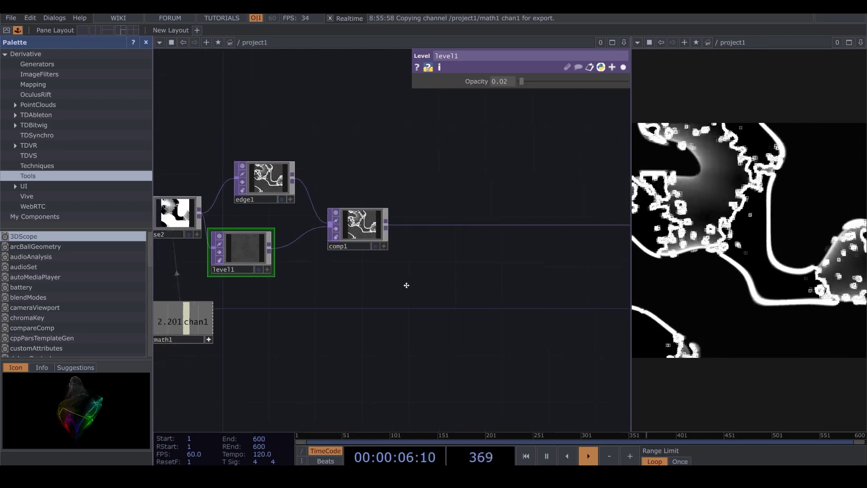
- Spread out the network by moving math1 slightly back and moving comp1 and level1 farther beyond noise2
left_click_drag(196, 337, 172, 336)
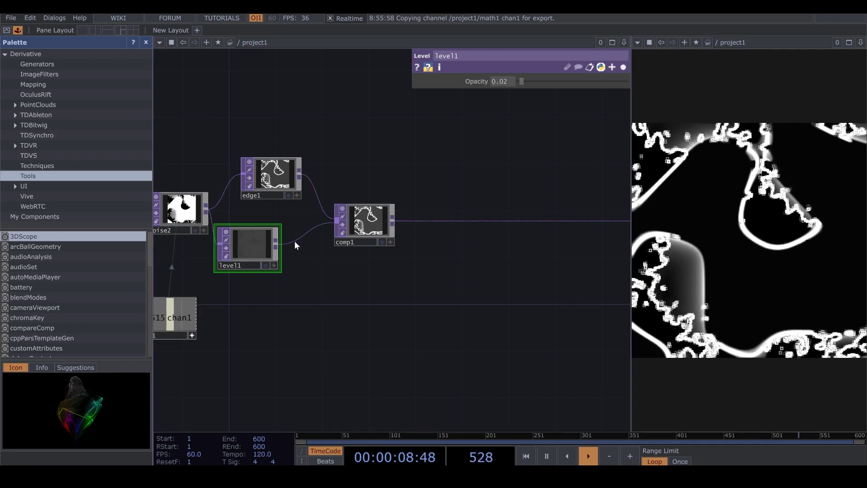
left_click_drag(368, 229, 426, 216)
left_click_drag(247, 246, 305, 246)
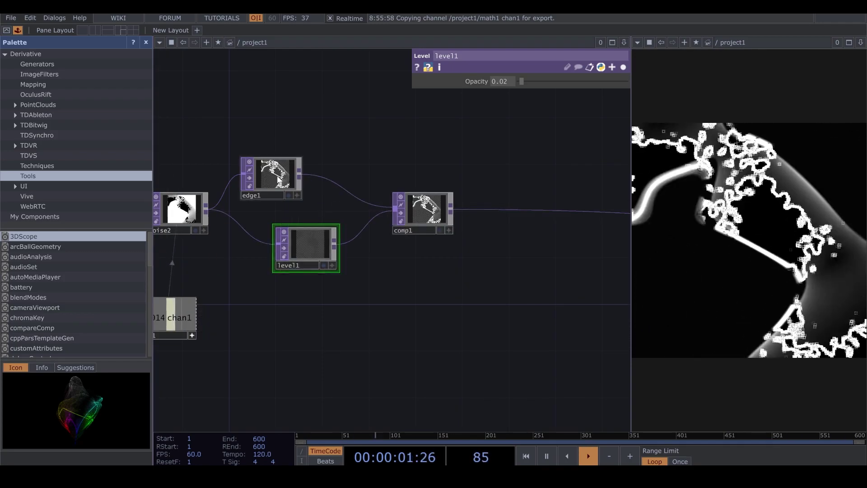
- Duplicate edge1 with its noise2 input and place the copy above the original
left_click(293, 163)
key("ctrl+c")
key("ctrl+v")
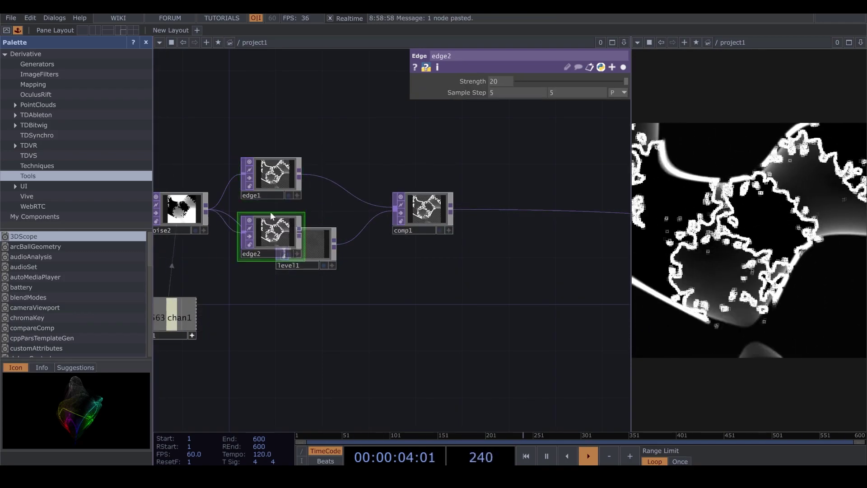
left_click_drag(298, 204, 299, 123)
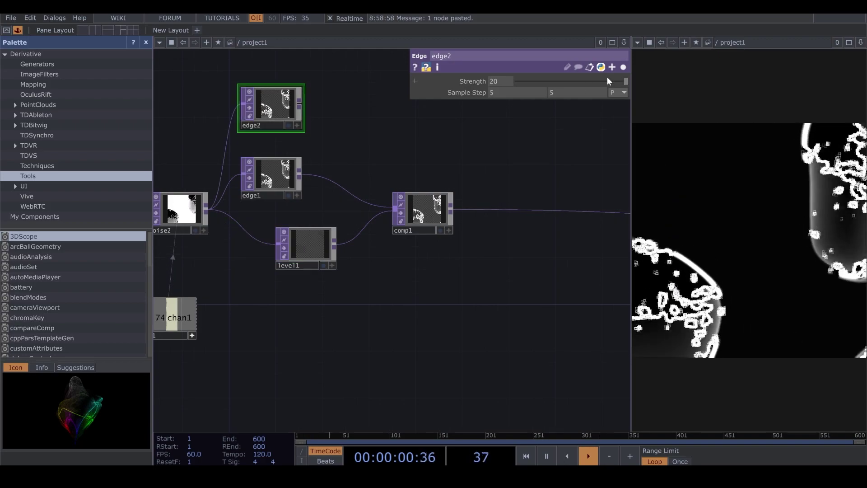
- Reset edge2's strength to the default, show all its parameters, and set its sample step to 1
double_click(470, 83)
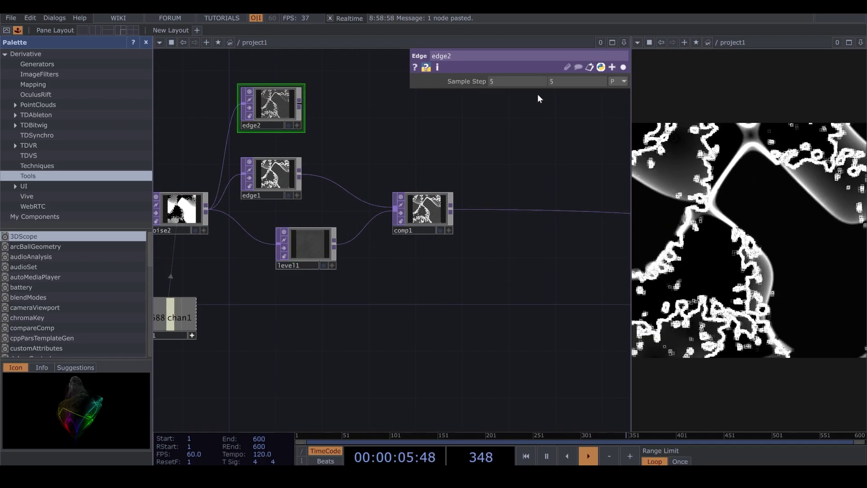
left_click(616, 66)
type("1")
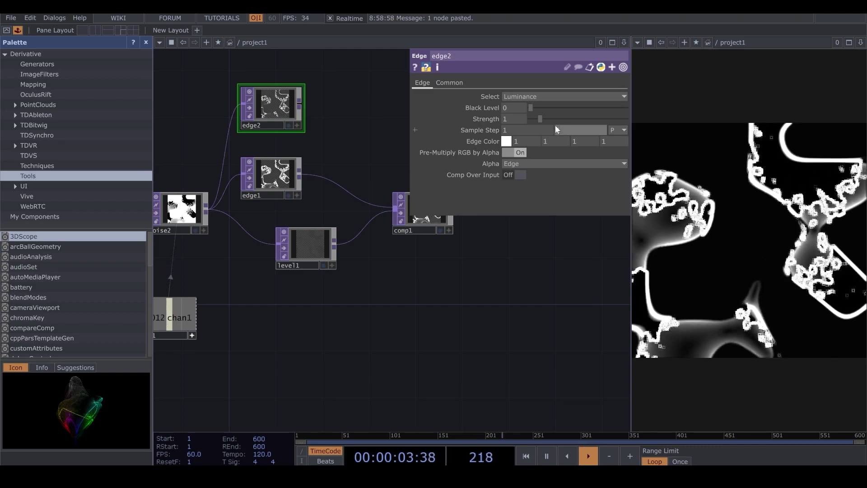
- Darken edge2's edge color to black by lowering its color value to about 0
left_click(506, 142)
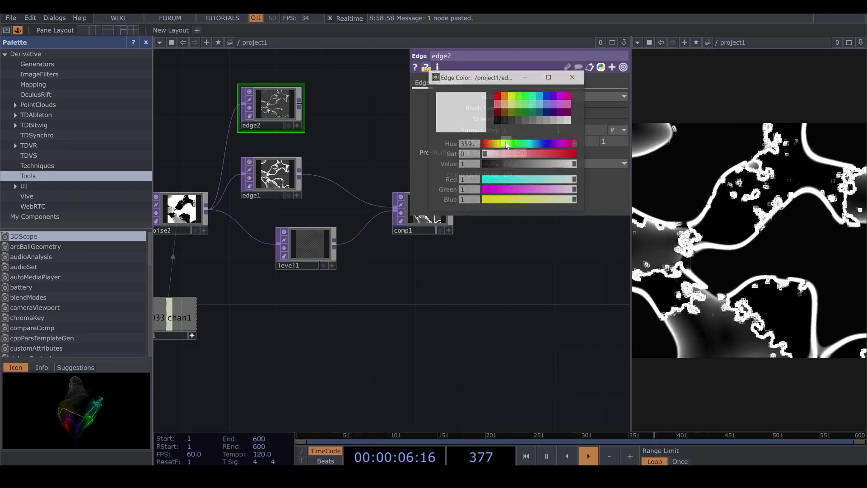
left_click_drag(502, 165, 351, 175)
left_click(484, 162)
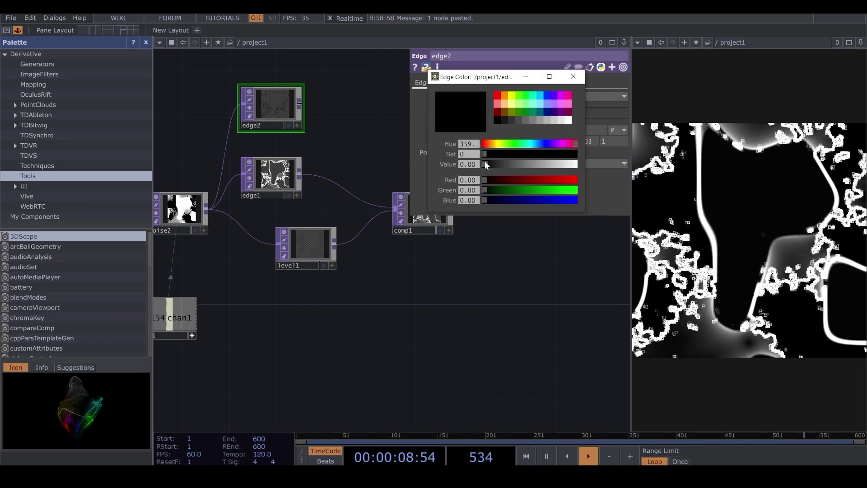
- Connect edge2 to comp1 and move it to the top of comp1's input order, above edge1 and level1
left_click(573, 77)
left_click(623, 67)
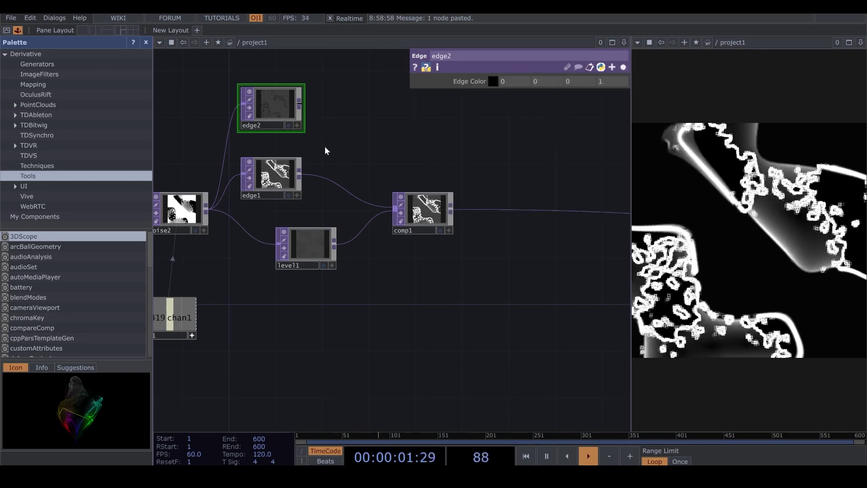
left_click(411, 214)
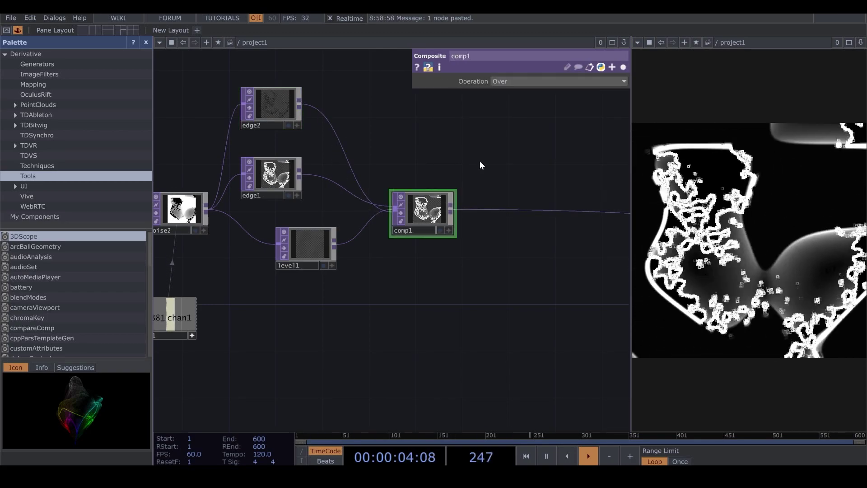
left_click(625, 68)
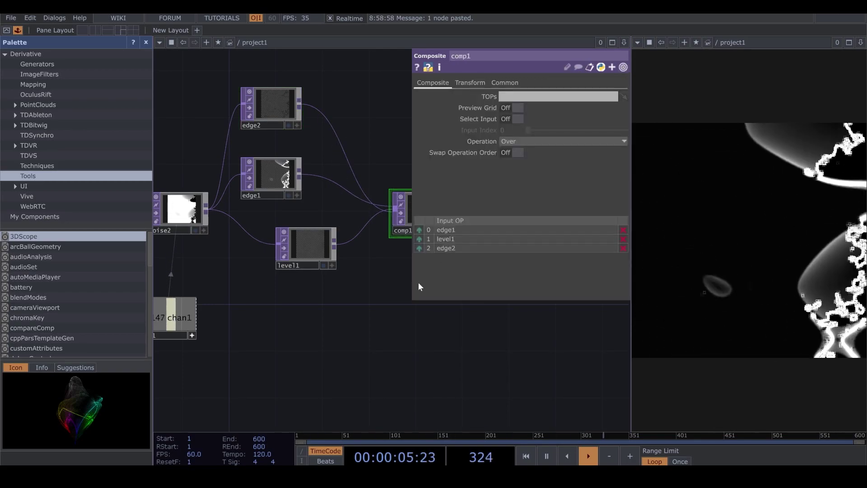
left_click(419, 248)
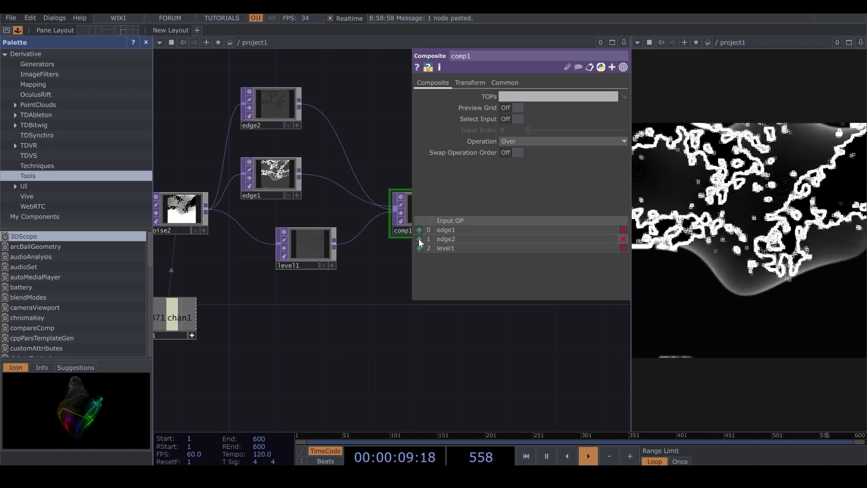
left_click(419, 239)
left_click(624, 67)
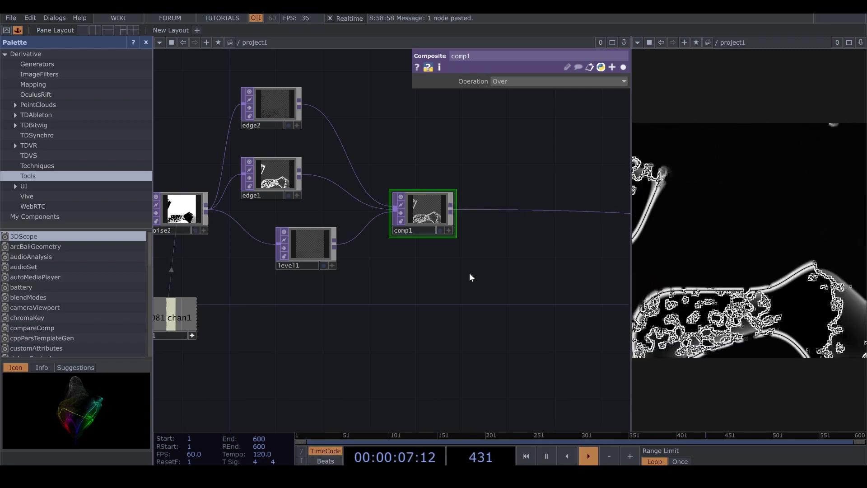
- Insert a Transform TOP on the wire between comp1 and rgbkey1
left_click_drag(512, 281, 325, 277)
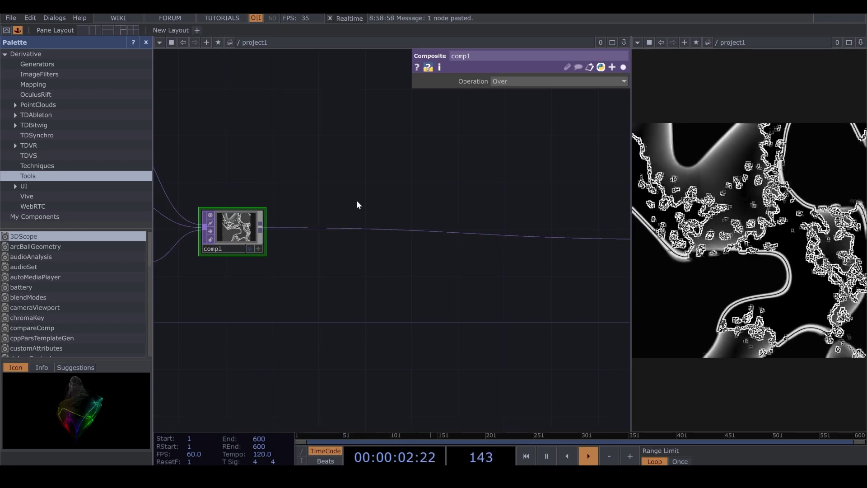
right_click(323, 225)
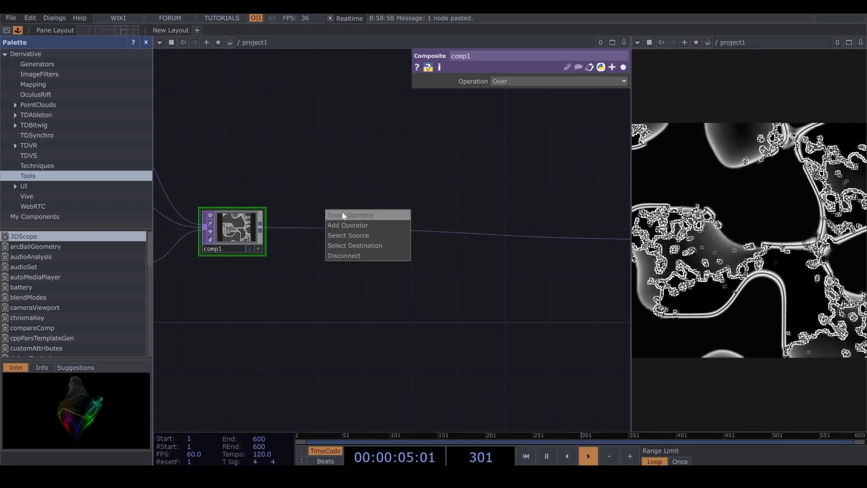
left_click(342, 212)
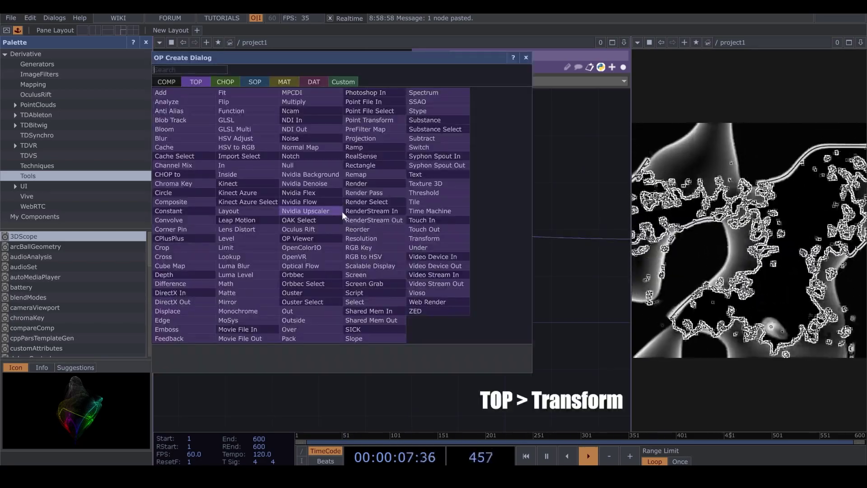
left_click(429, 238)
left_click(360, 208)
left_click_drag(405, 272, 347, 277)
- Drive transform1's Rotate parameter with the expression absTime. seconds
left_click(623, 67)
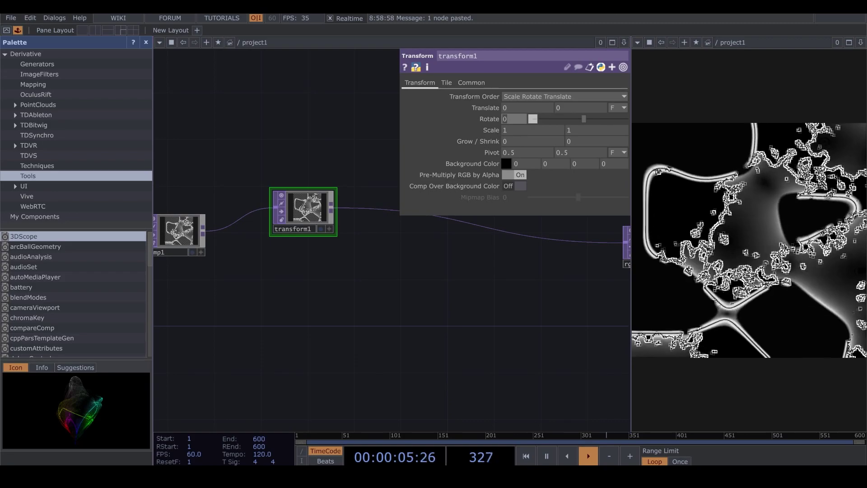
left_click(489, 120)
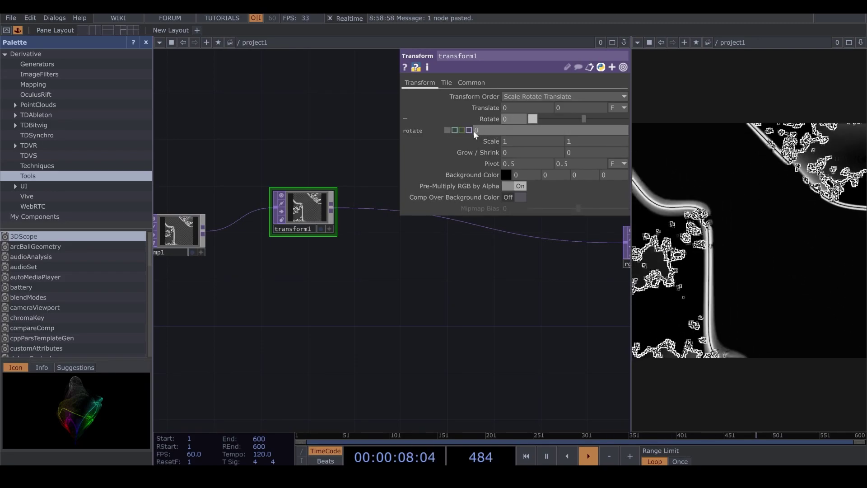
type("abs")
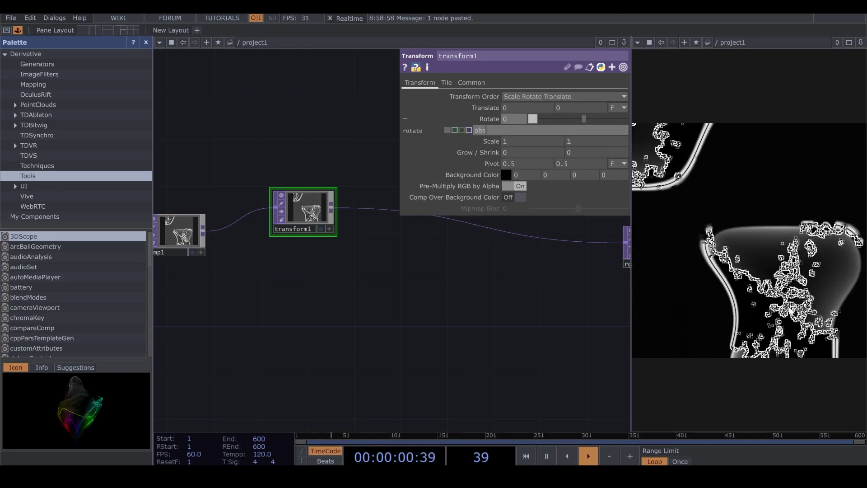
type("Time.")
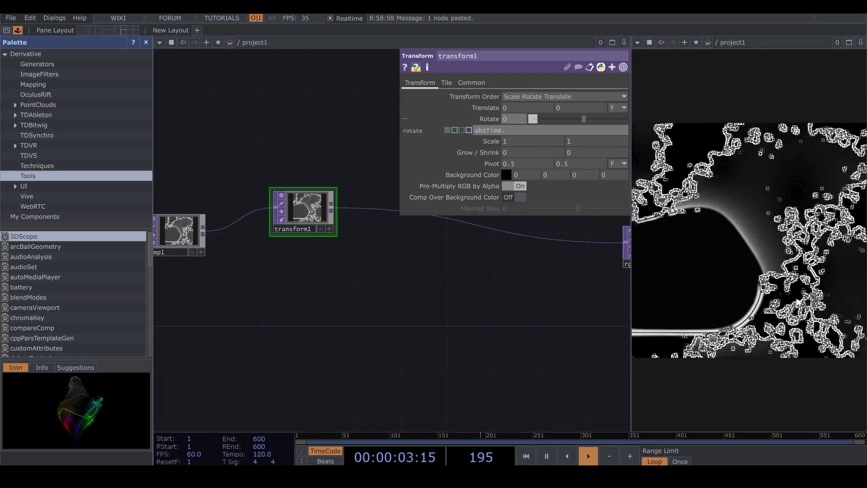
type(" seconds")
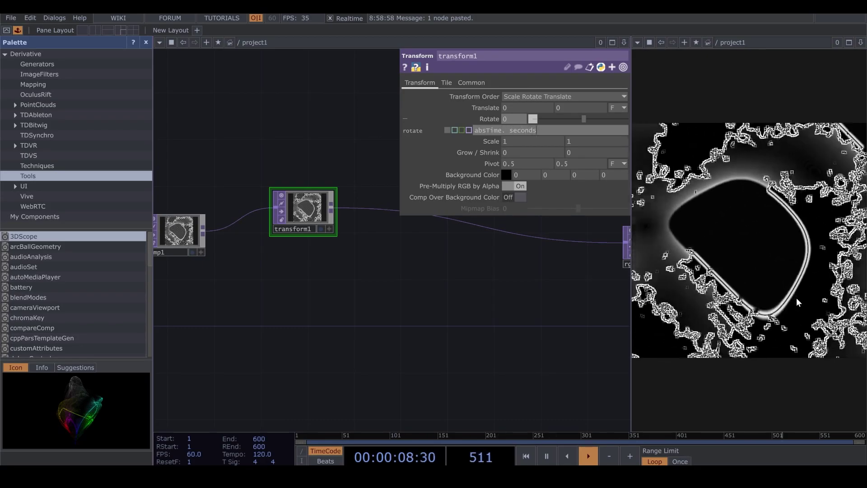
key("Return")
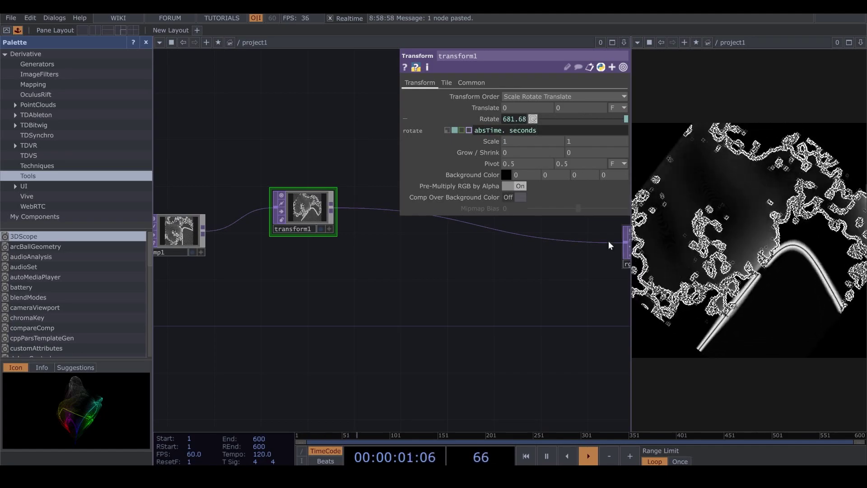
- Set transform1's tile Extend mode to Mirror
left_click(445, 82)
left_click(524, 96)
left_click(524, 137)
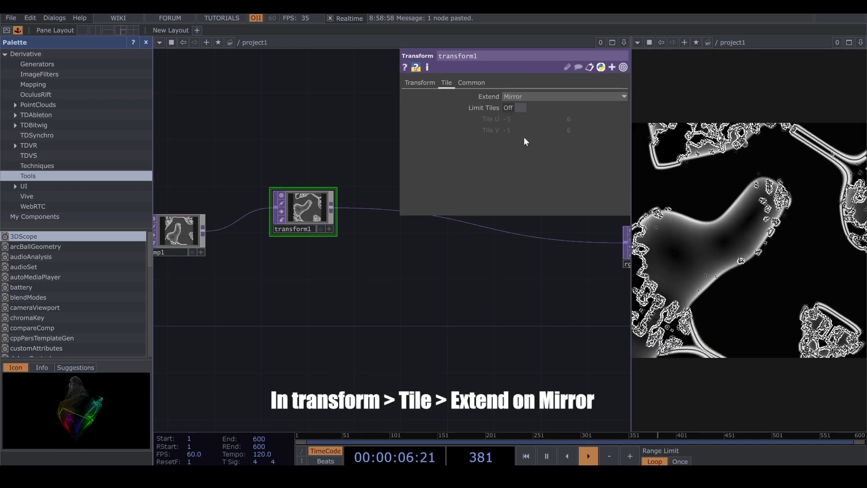
- Speed up transform1's rotation by extending its Rotate expression to absTime. seconds *12, and show only the changed parameters
left_click(416, 83)
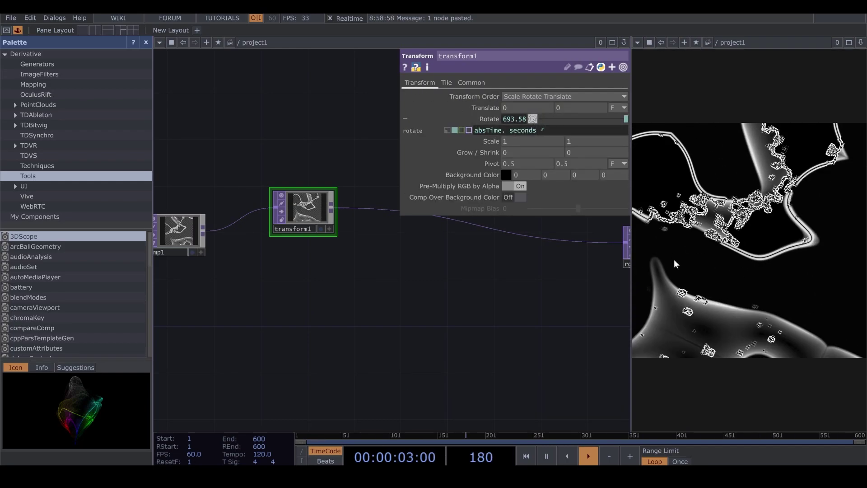
type("*12")
key("Return")
left_click(623, 67)
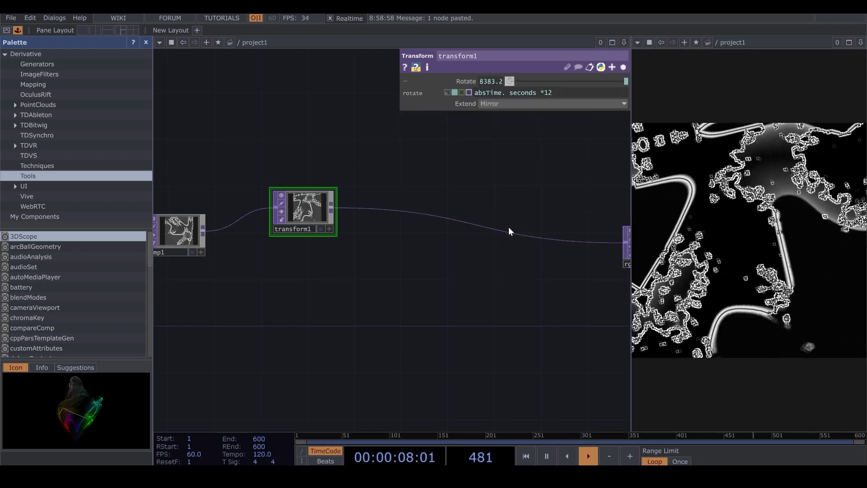
- Move the nodes downstream of transform1 farther away together to make room on the wire
left_click_drag(580, 271, 406, 264)
scroll(407, 265, "down", 4)
right_click_drag(407, 219, 583, 292)
left_click_drag(497, 251, 598, 253)
scroll(312, 248, "up", 2)
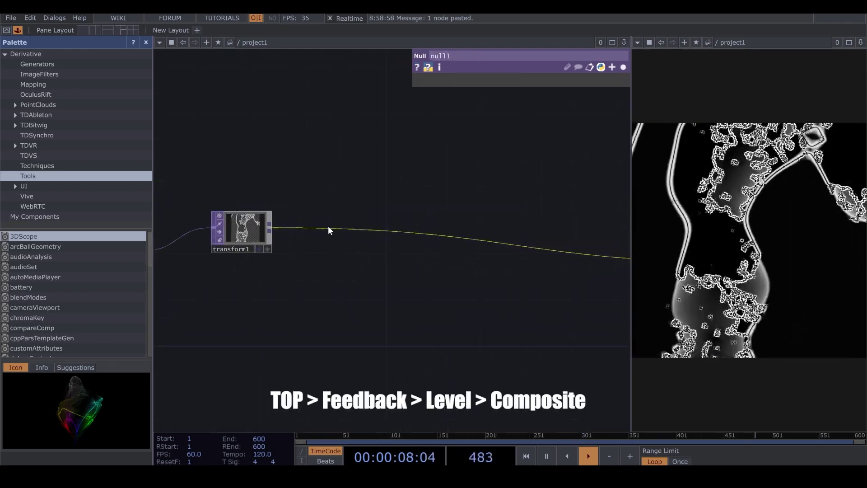
- Insert a Feedback TOP on transform1's output wire and place it above and beyond transform1
right_click(332, 211)
left_click(343, 216)
type("f")
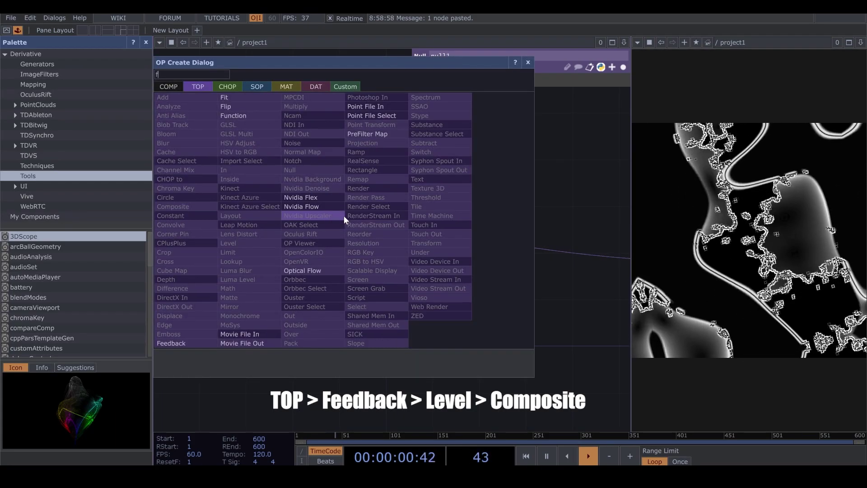
left_click(208, 342)
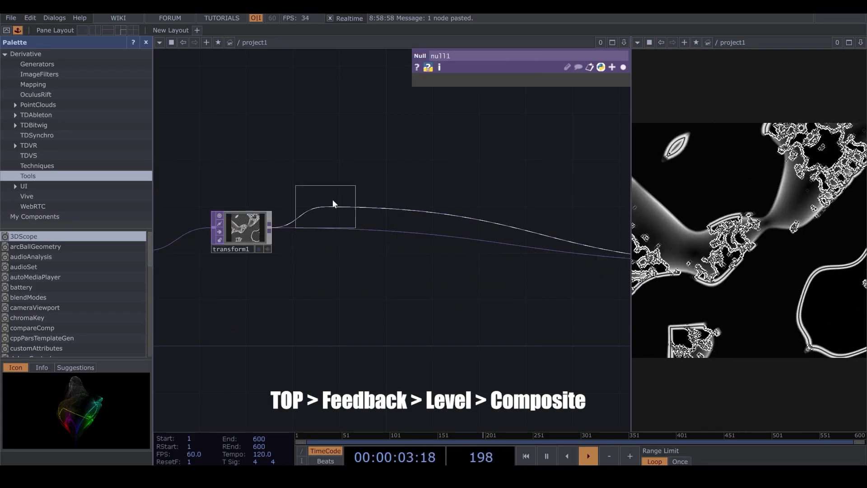
left_click(379, 147)
- Insert a Level TOP on feedback1's output wire, in line with feedback1
left_click(462, 136)
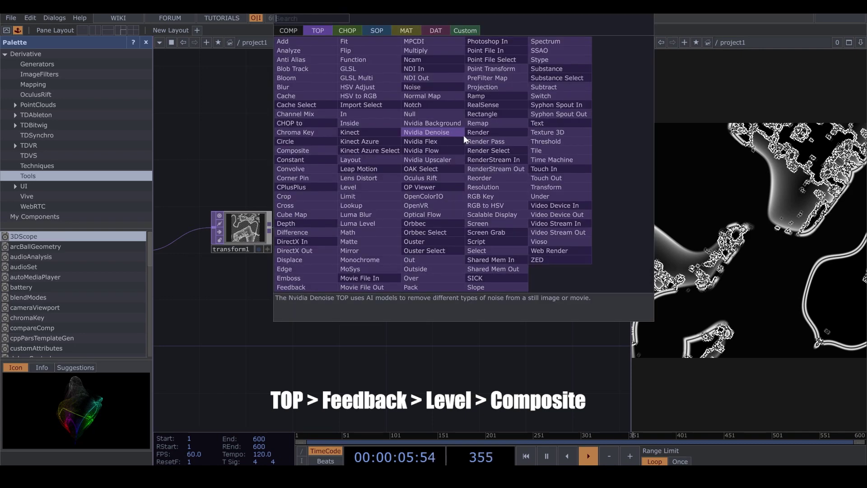
left_click(358, 188)
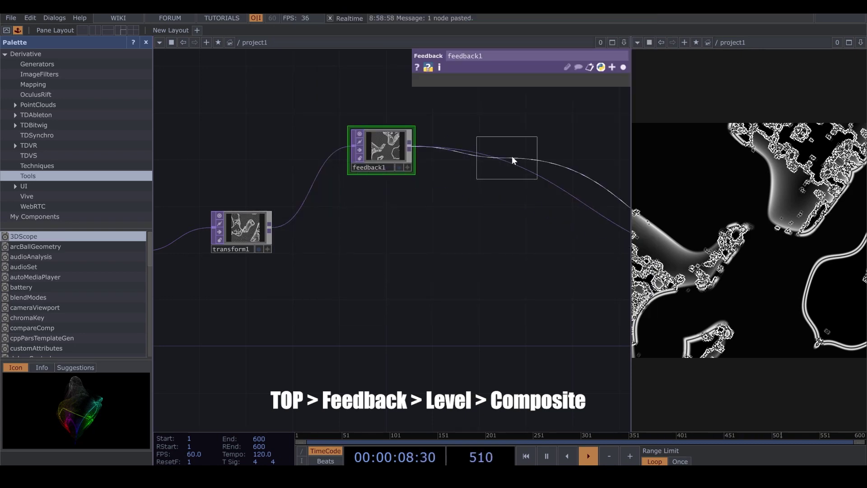
left_click(582, 146)
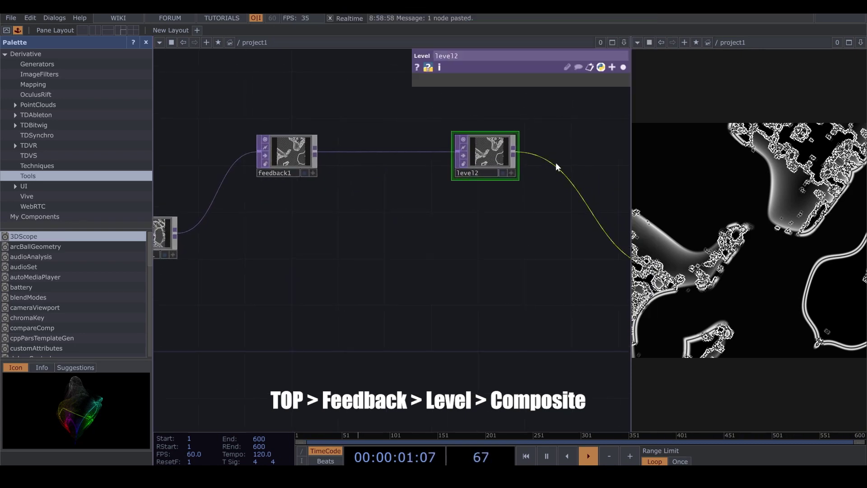
- Insert a Composite TOP after level2, placed below it, and connect transform1 to it as a second input, with level2 moved closer to feedback1
right_click(556, 162)
left_click(571, 149)
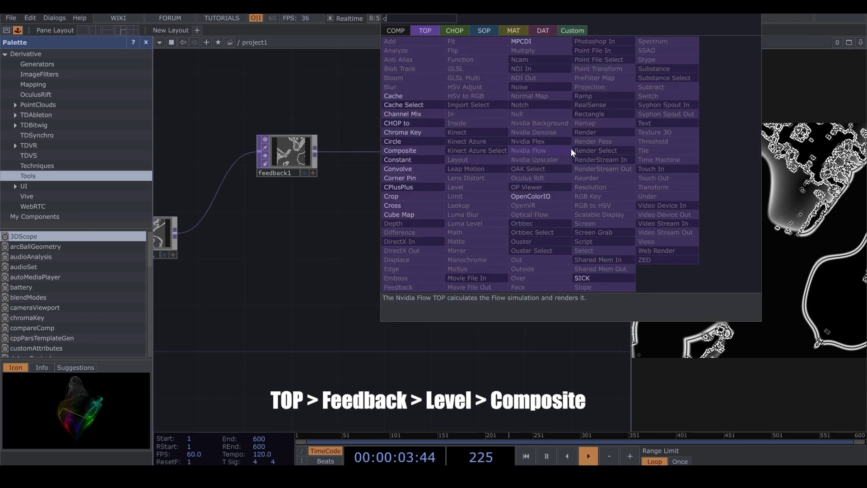
left_click(420, 151)
left_click(493, 204)
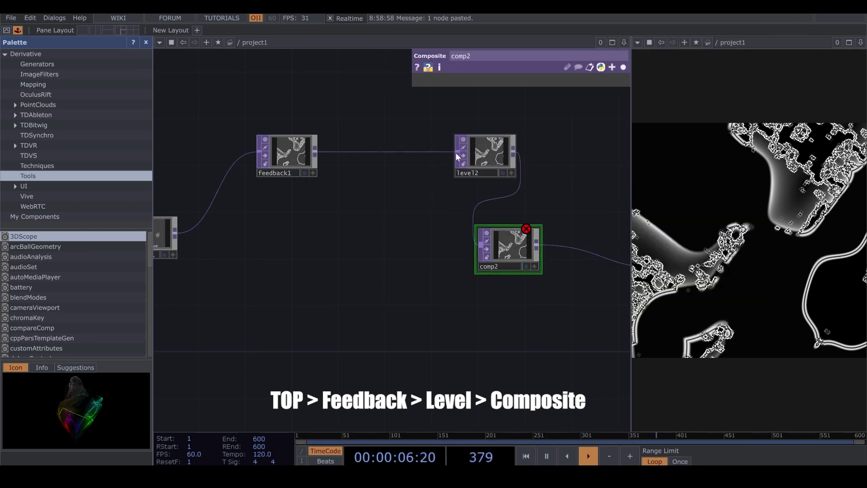
left_click_drag(456, 153, 386, 153)
left_click_drag(179, 236, 294, 144)
- Set feedback1's Target TOP to comp2
left_click(623, 67)
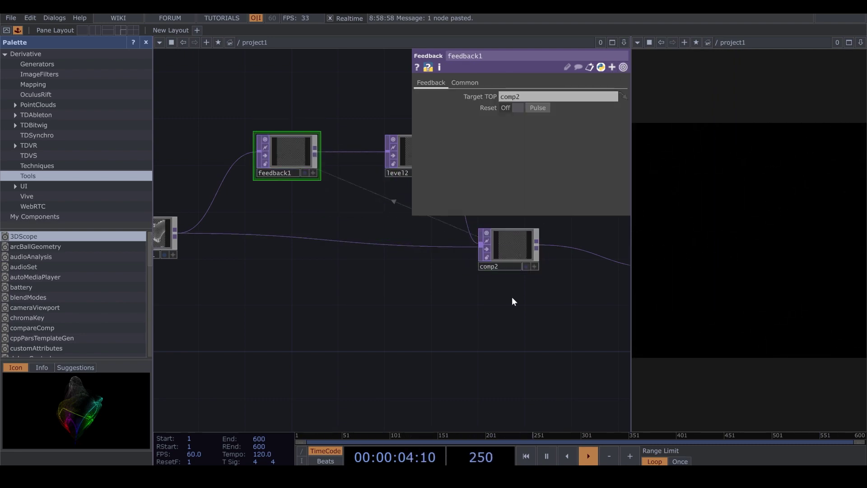
left_click_drag(511, 297, 413, 318)
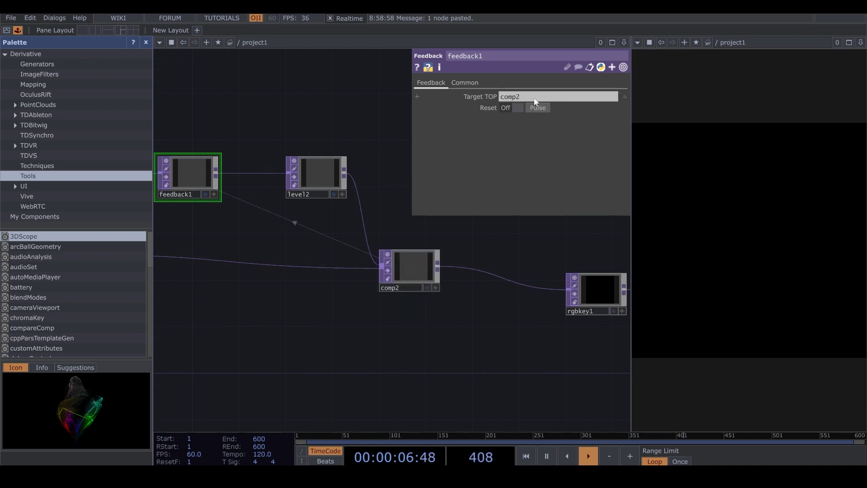
left_click_drag(449, 273, 445, 330)
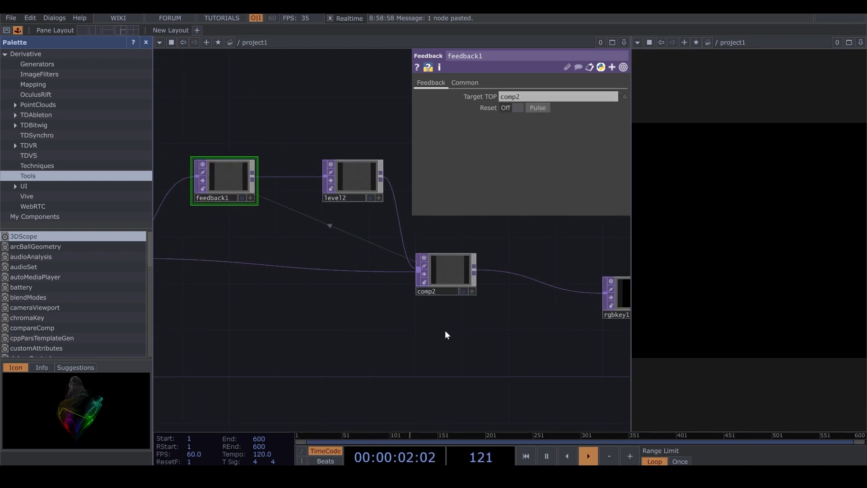
- Set comp2's composite operation to Over and show only its changed parameters
left_click(453, 280)
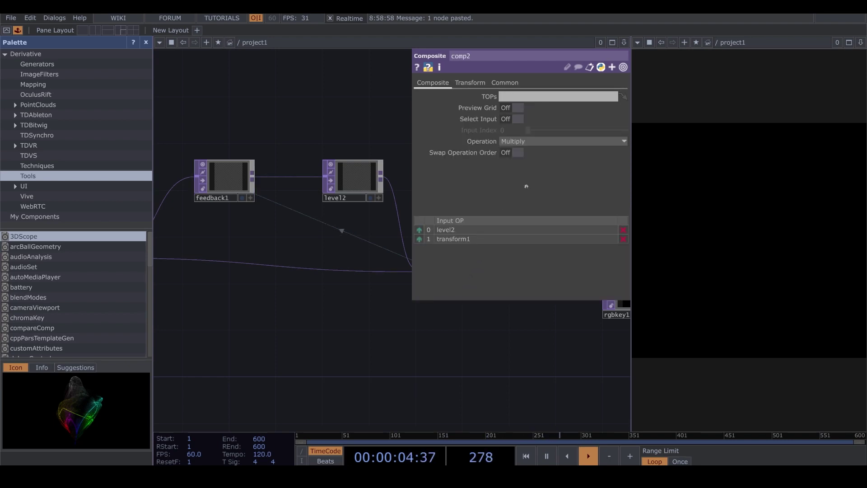
left_click(544, 143)
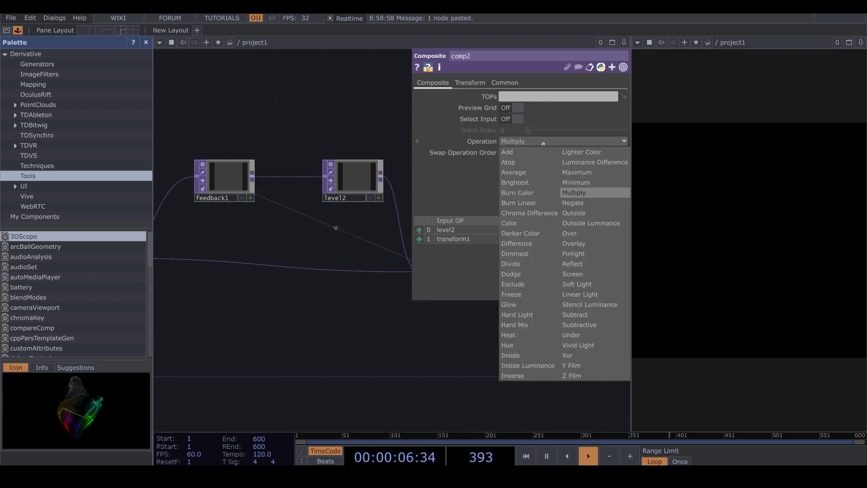
left_click(587, 234)
left_click(623, 67)
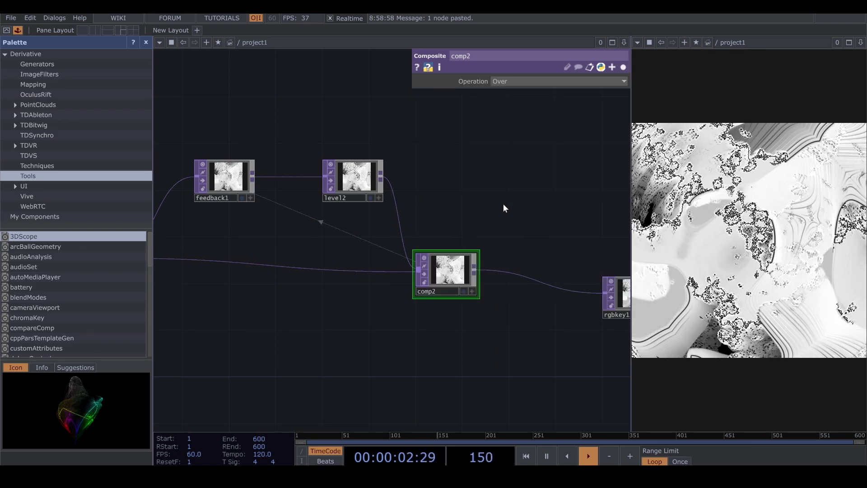
- Move level2 slightly up and closer to feedback1, and set its opacity to about 0.603
left_click_drag(371, 174, 348, 151)
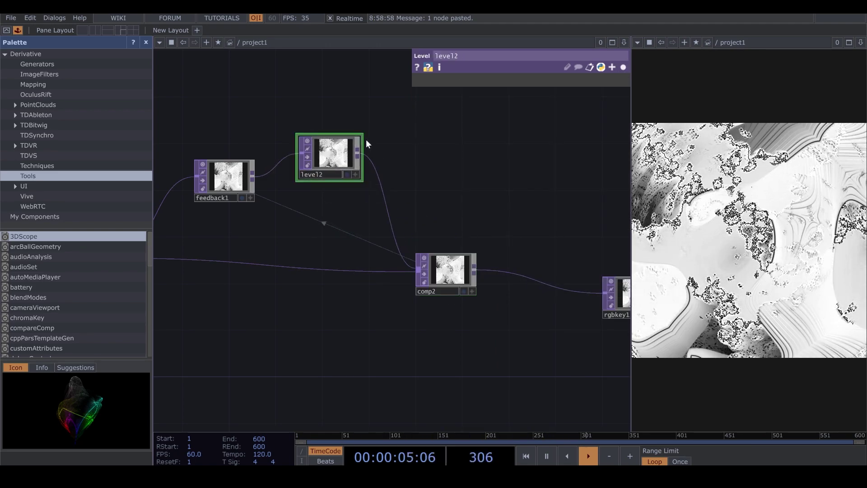
left_click(624, 68)
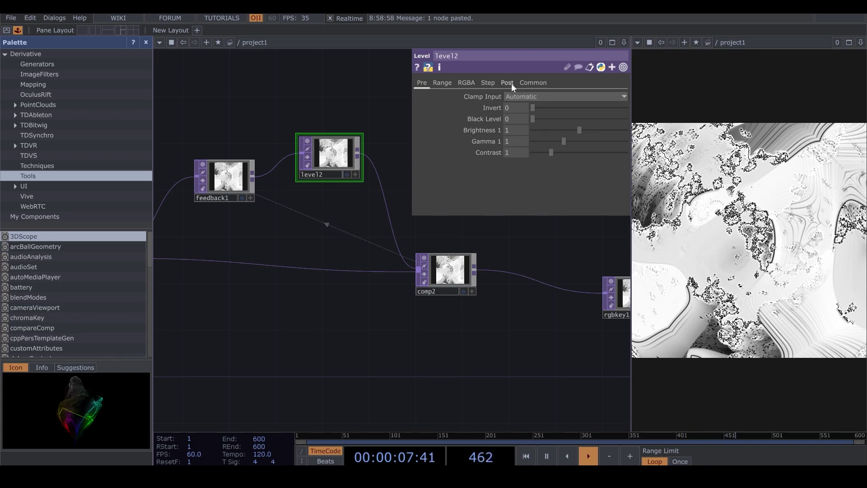
left_click(507, 83)
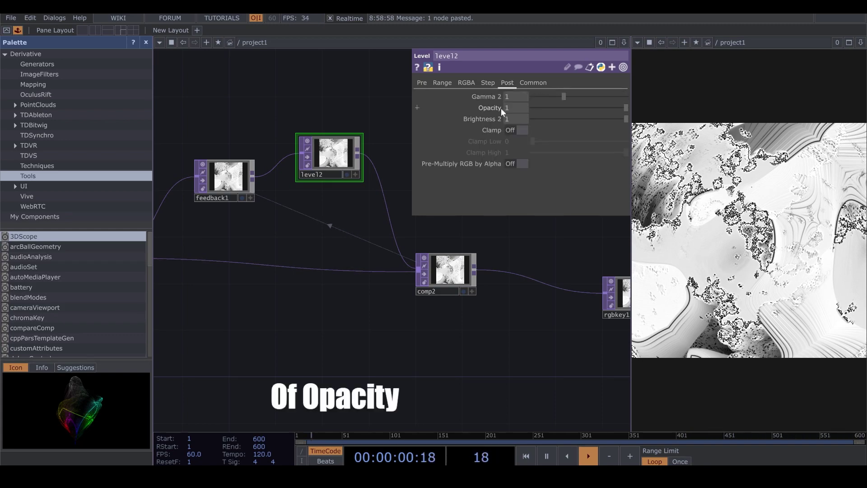
left_click_drag(597, 110, 590, 104)
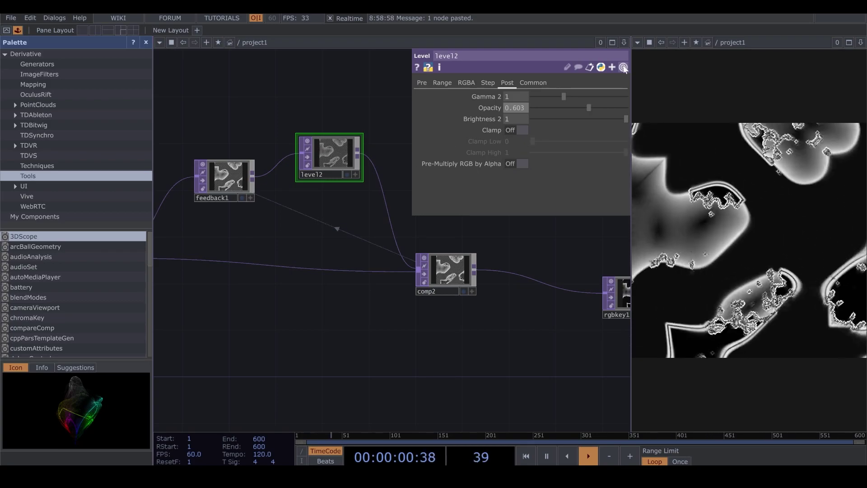
- Set level1's opacity to 0.06 and show only its changed parameters
left_click_drag(193, 332, 310, 316)
scroll(310, 316, "down", 3)
left_click_drag(221, 330, 320, 316)
left_click_drag(165, 319, 276, 302)
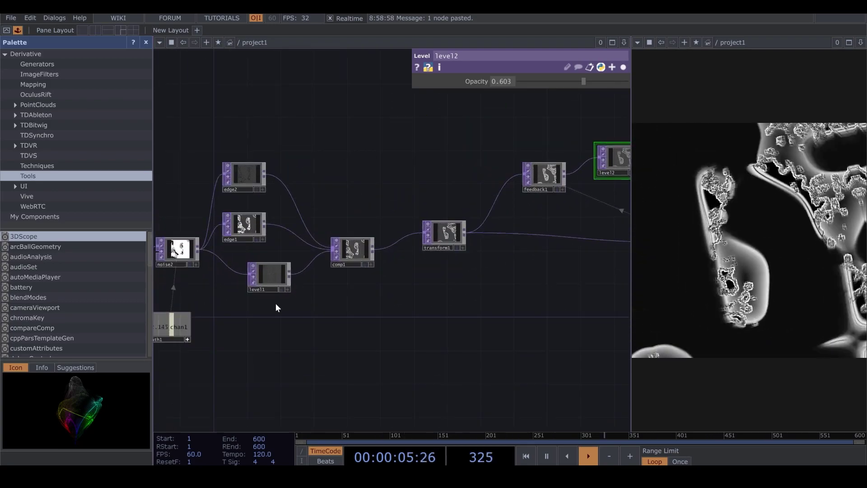
left_click(353, 249)
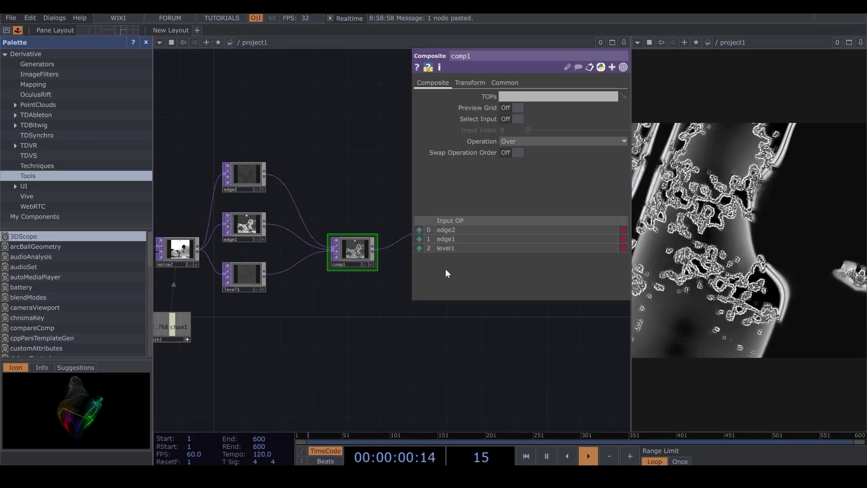
scroll(278, 252, "up", 1)
scroll(277, 252, "up", 1)
left_click(241, 283)
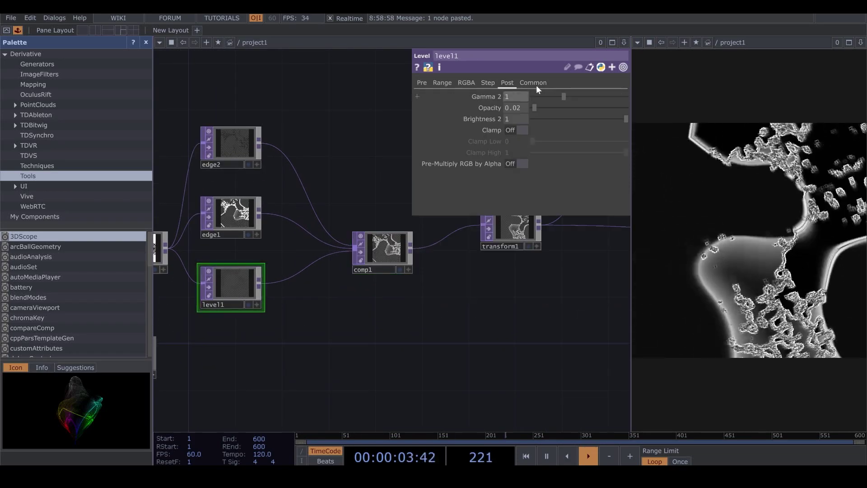
left_click_drag(537, 106, 548, 111)
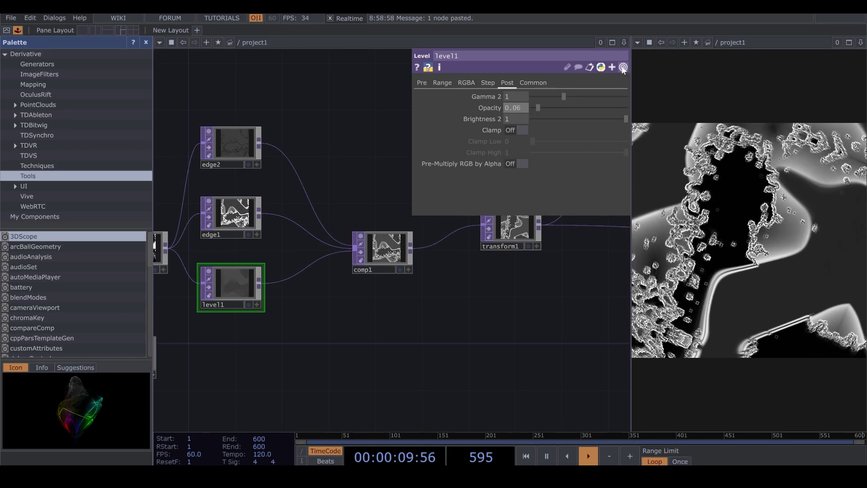
left_click(623, 67)
- Move rgbkey1 and null1 together farther right of comp2, roughly level with it, leaving room between comp2 and rgbkey1
scroll(337, 331, "right", 10)
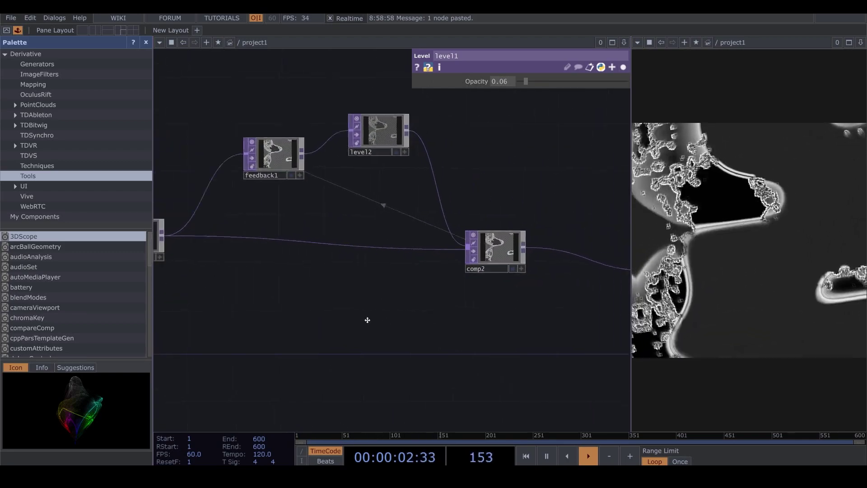
scroll(408, 315, "down", 2)
scroll(389, 320, "right", 6)
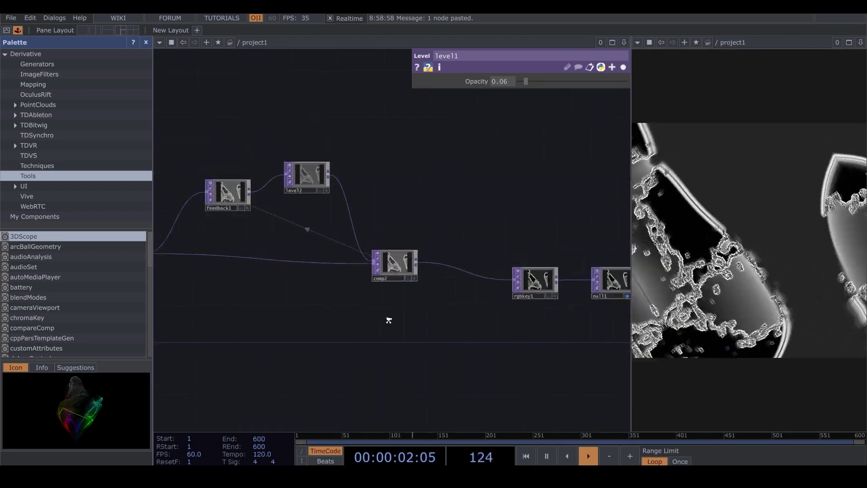
right_click_drag(400, 188, 533, 289)
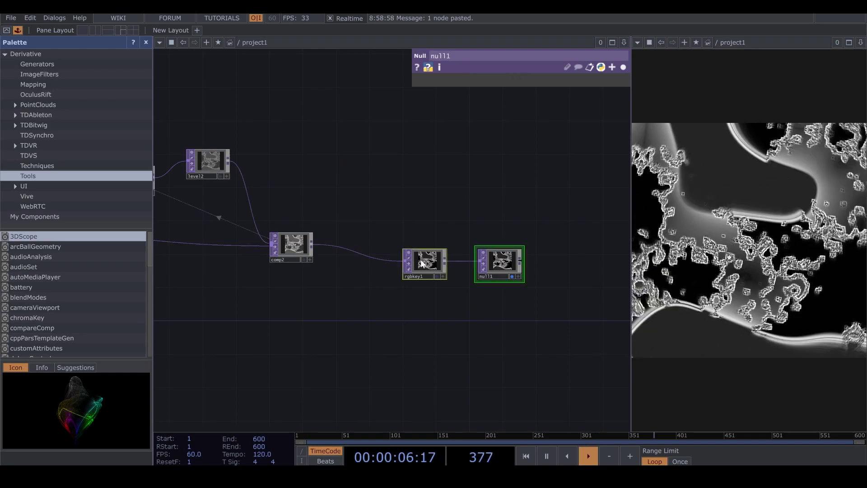
left_click_drag(501, 264, 616, 247)
left_click_drag(552, 242, 552, 242)
scroll(407, 213, "right", 2)
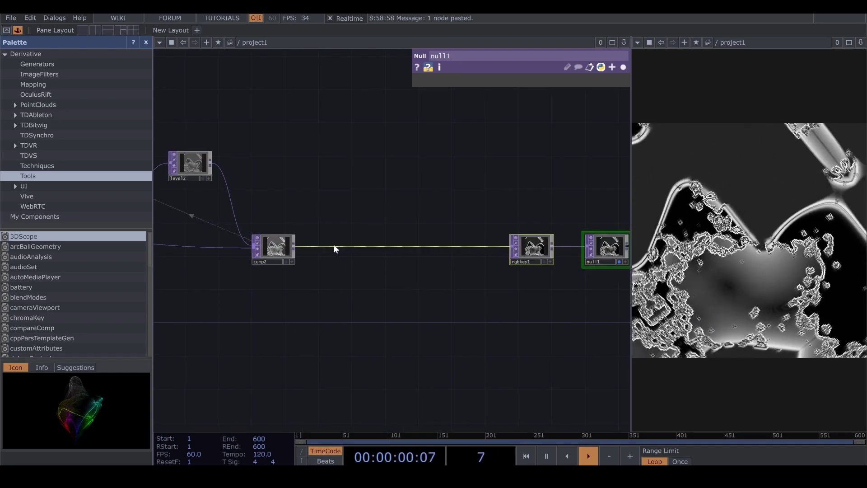
- Insert a Displace TOP between comp2 and rgbkey1, placed above the wire, and also connect comp2 to its second input
right_click(334, 246)
left_click(350, 232)
type("d")
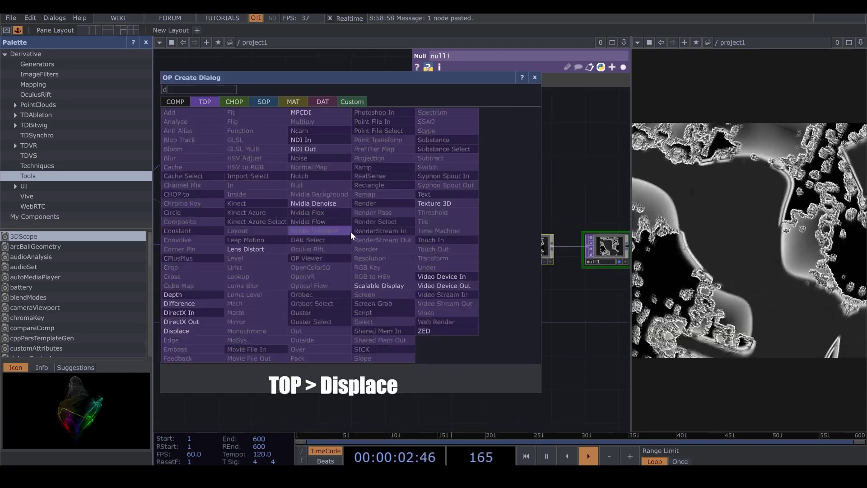
left_click(199, 329)
left_click(389, 180)
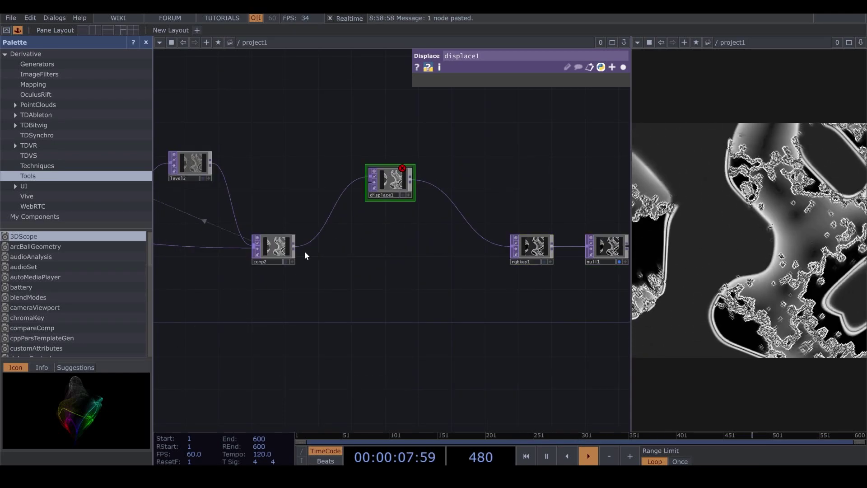
left_click_drag(294, 248, 369, 183)
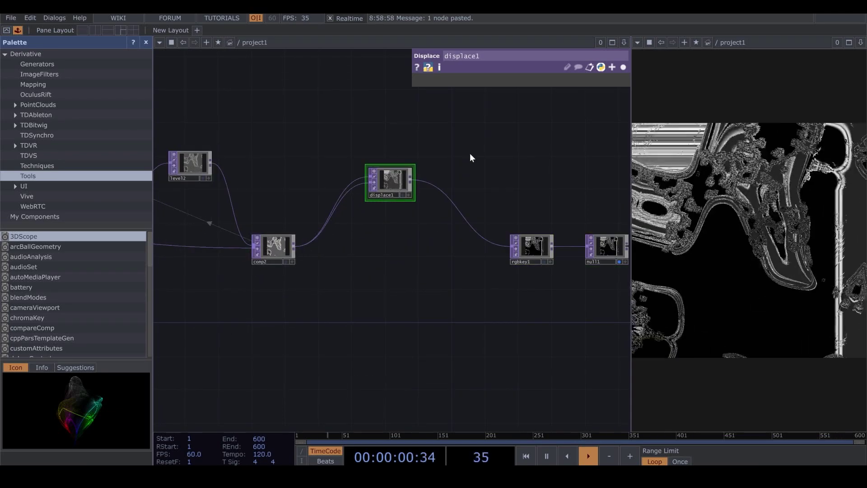
- Show all of displace1's parameters and set its UV Weight to about 0.352
left_click_drag(470, 153, 448, 170)
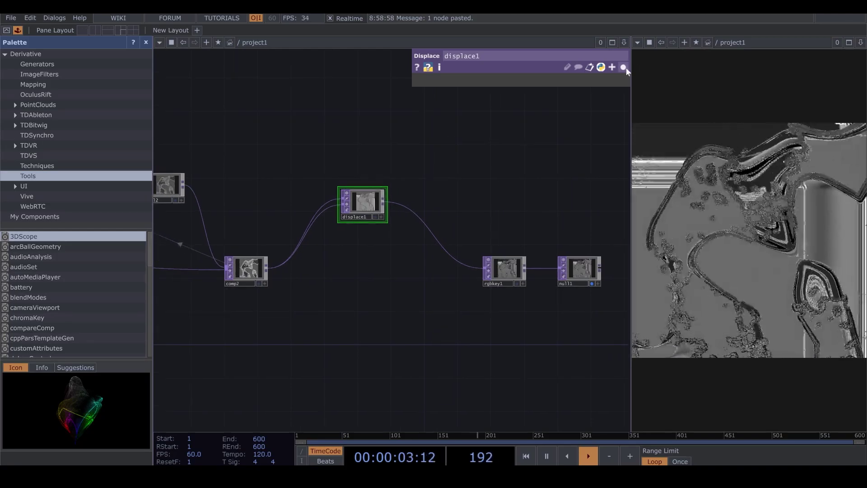
left_click(625, 67)
left_click_drag(625, 141, 563, 141)
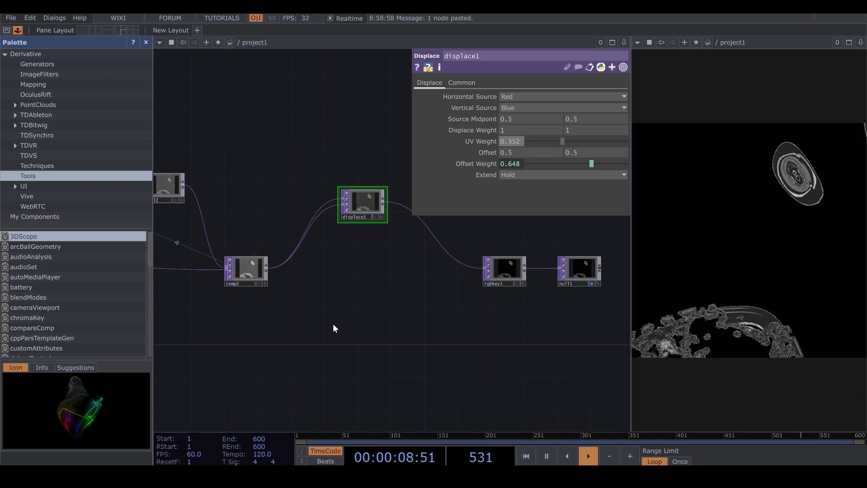
- Add a Level TOP below displace1 and connect comp2 to its input
key("Tab")
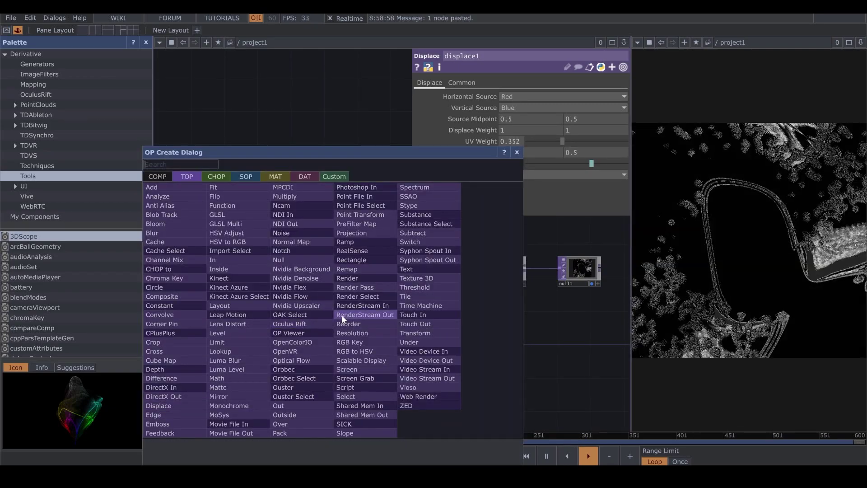
type("l")
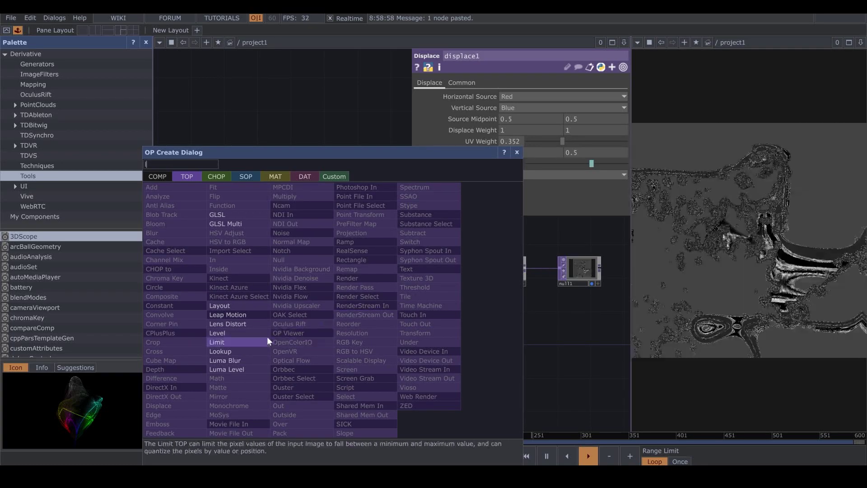
left_click(267, 335)
left_click(339, 299)
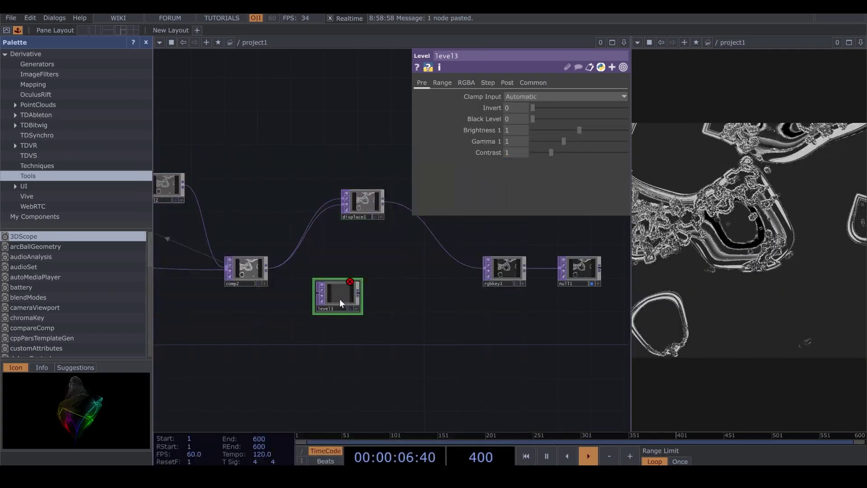
left_click(313, 297)
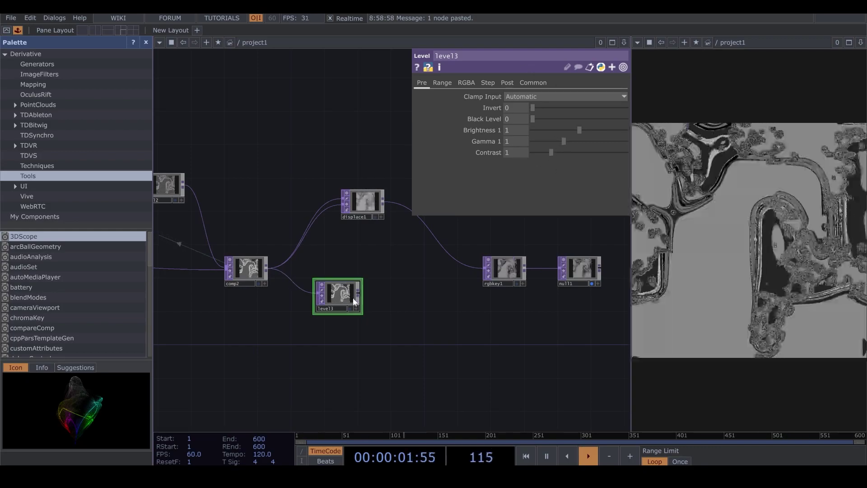
- Set level3's contrast to about 1.47 and show only its changed parameters
scroll(343, 296, "up", 5)
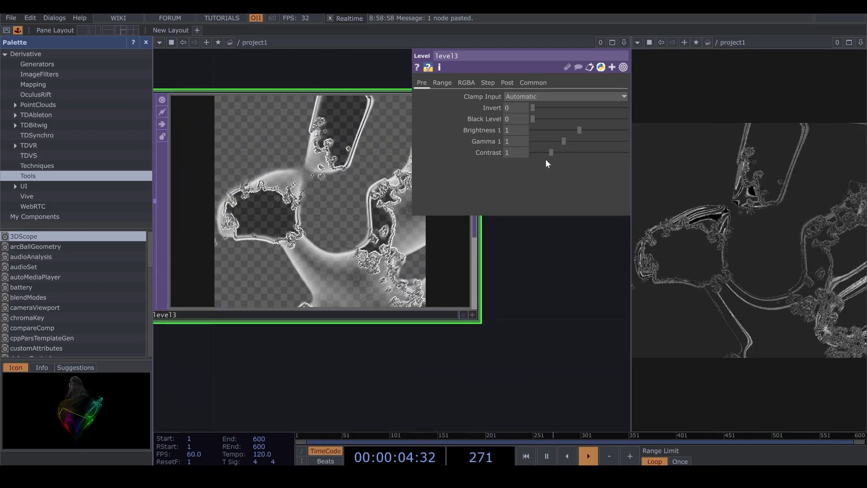
left_click_drag(551, 152, 563, 152)
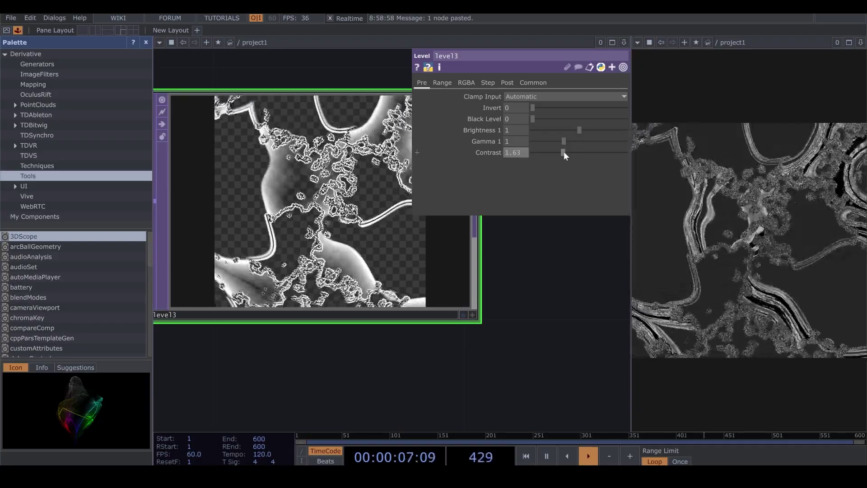
left_click(560, 153)
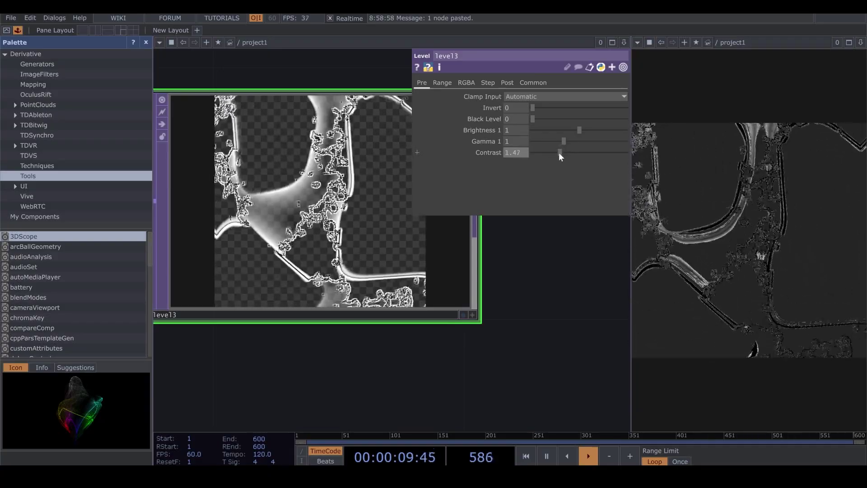
left_click(623, 67)
scroll(404, 302, "down", 6)
- Show all of displace1's parameters and set its Extend mode to Mirror
left_click_drag(446, 237, 435, 273)
left_click_drag(426, 129, 390, 159)
left_click(623, 67)
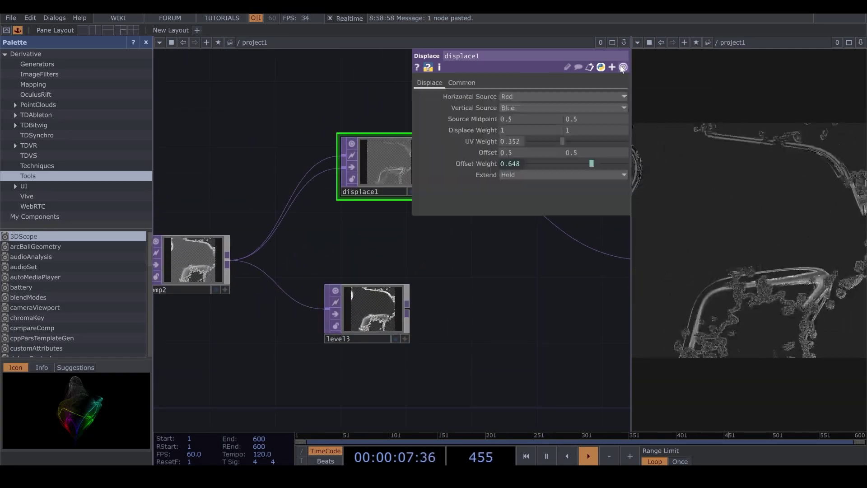
left_click(519, 175)
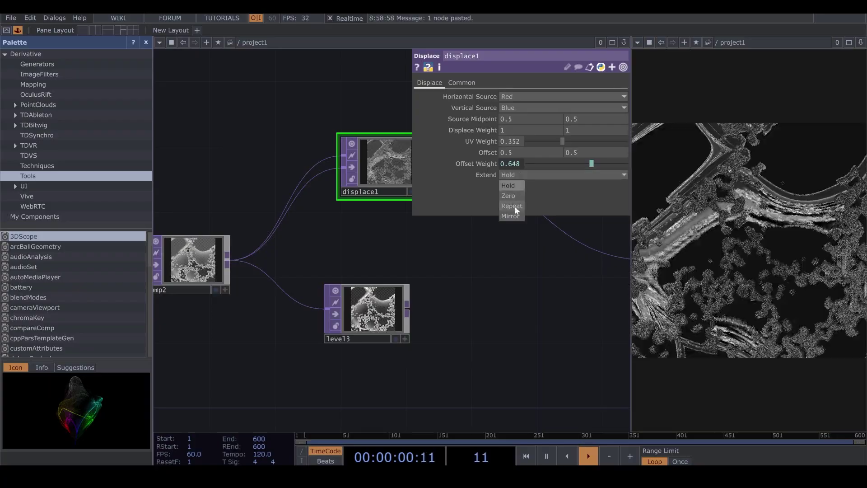
left_click(513, 216)
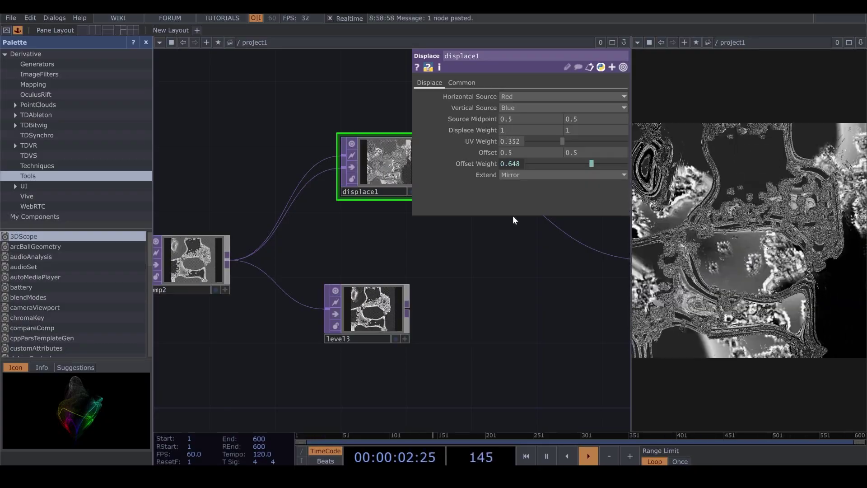
- Insert a Level TOP between displace1 and rgbkey1, placed to the right of and slightly above displace1
left_click_drag(480, 308, 365, 313)
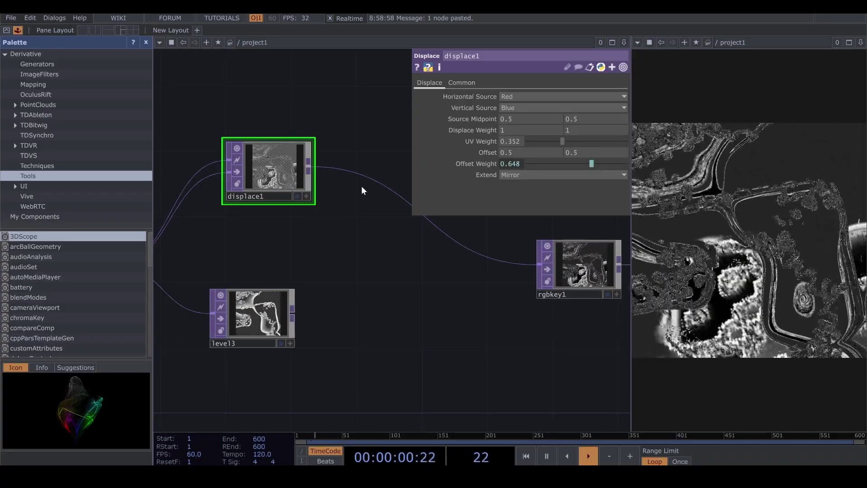
right_click(360, 176)
left_click(380, 163)
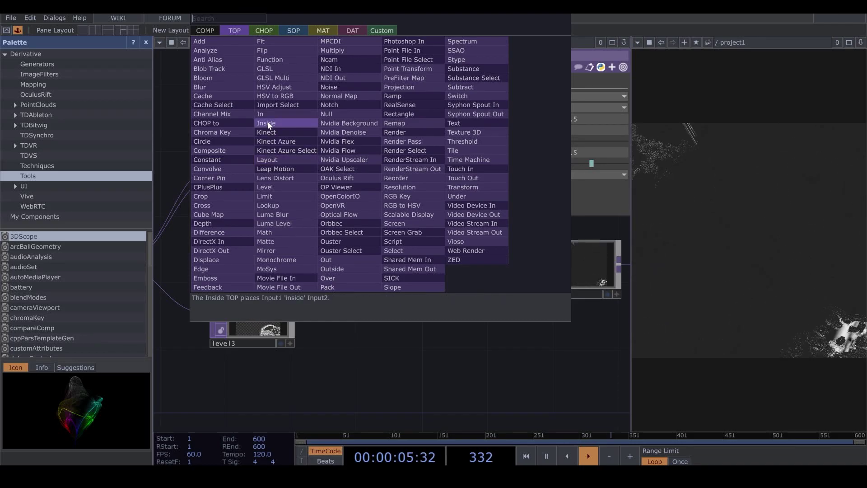
left_click(272, 188)
left_click(375, 145)
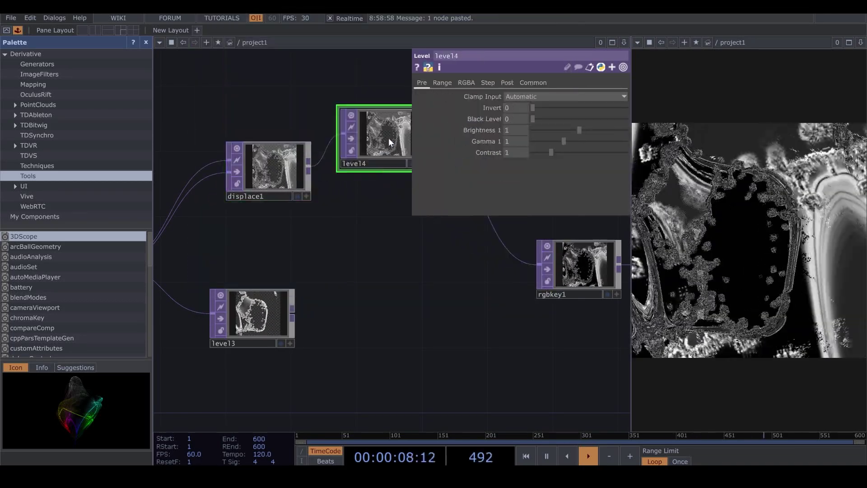
- Set level4's Brightness 1 to 1.15
left_click_drag(329, 265, 238, 286)
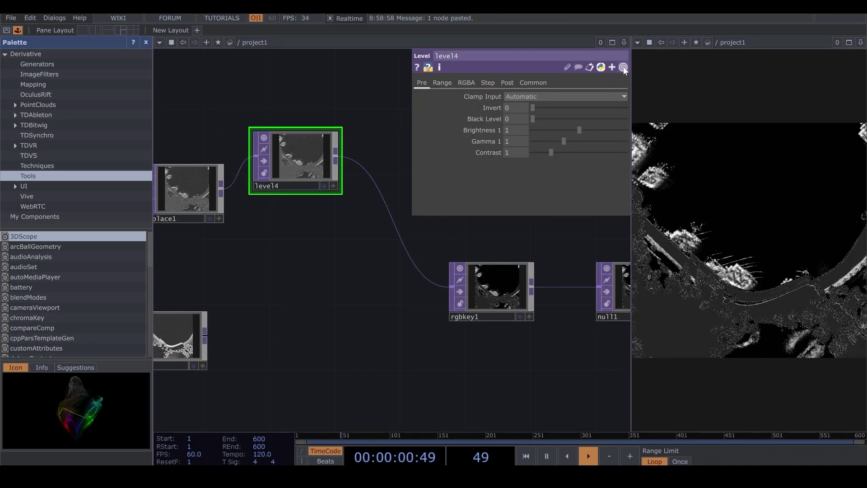
left_click(624, 67)
left_click(623, 67)
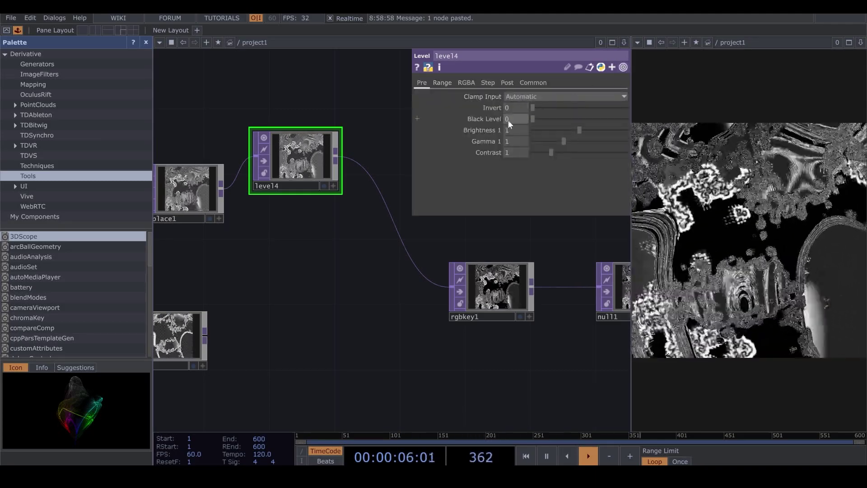
left_click(513, 130)
type("1.15")
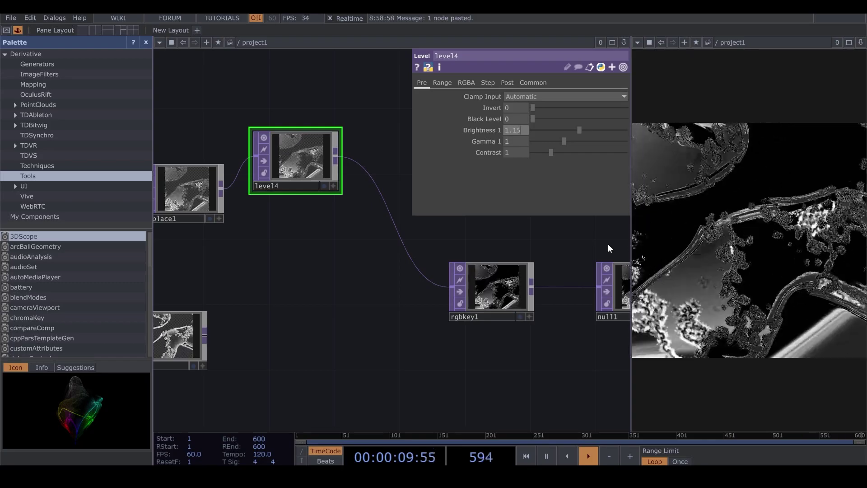
key("Return")
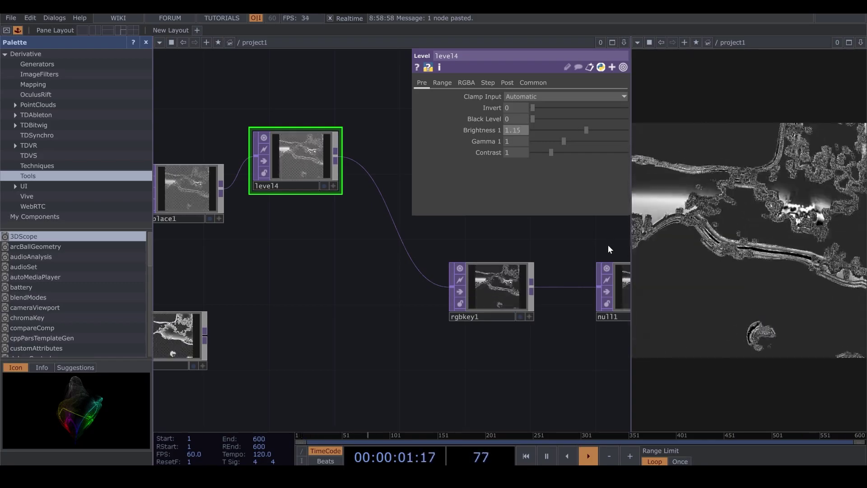
- Set level4's Gamma 1 to 2.6 and Contrast to 0.995, and show only its changed parameters
left_click_drag(564, 141, 581, 140)
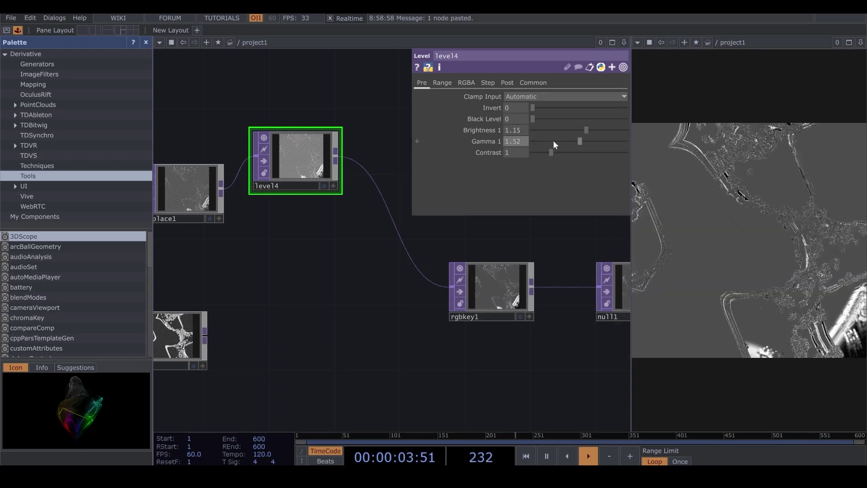
type("2.6")
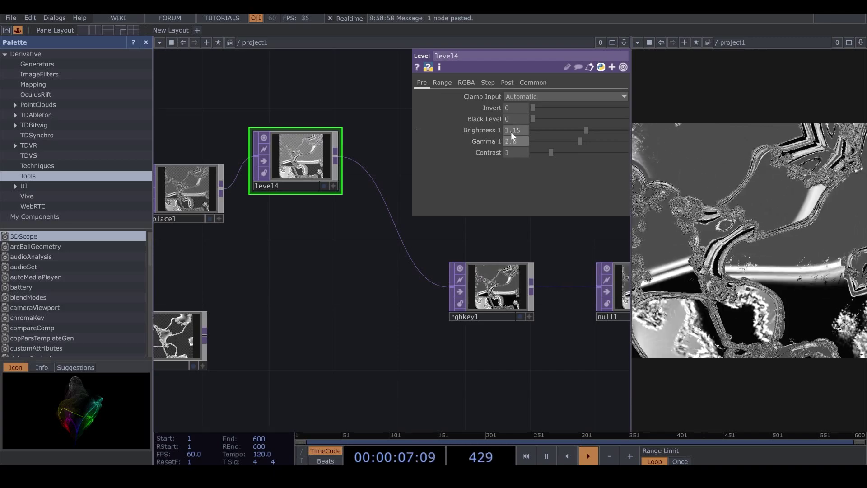
key("Return")
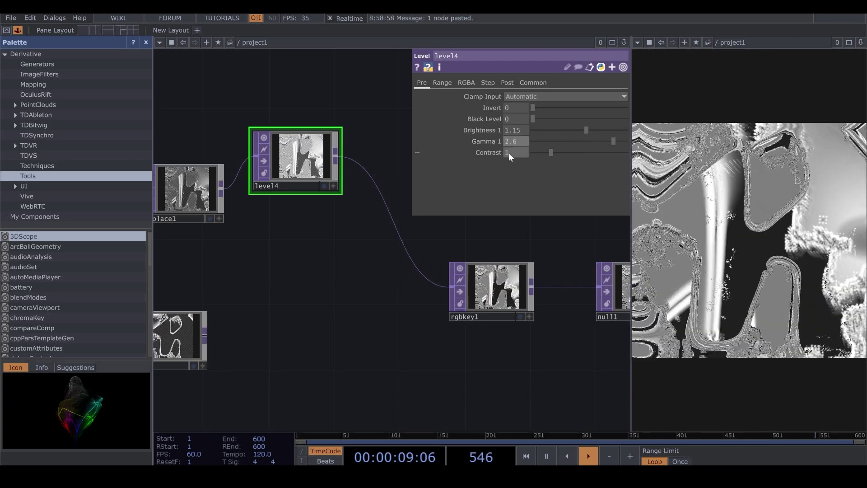
left_click(506, 153)
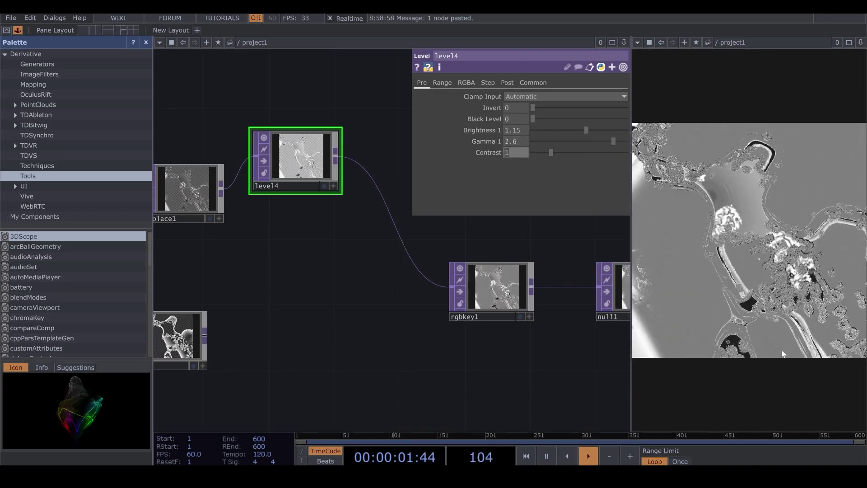
type(".995")
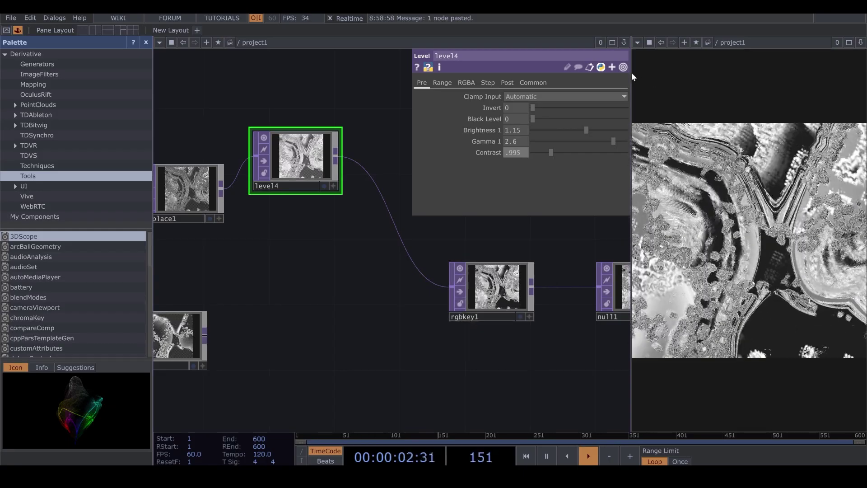
left_click(624, 66)
- Move rgbkey1 and null1 farther right and insert a Blur TOP between level4 and rgbkey1, placed above and to the right of level4
scroll(437, 189, "down", 5)
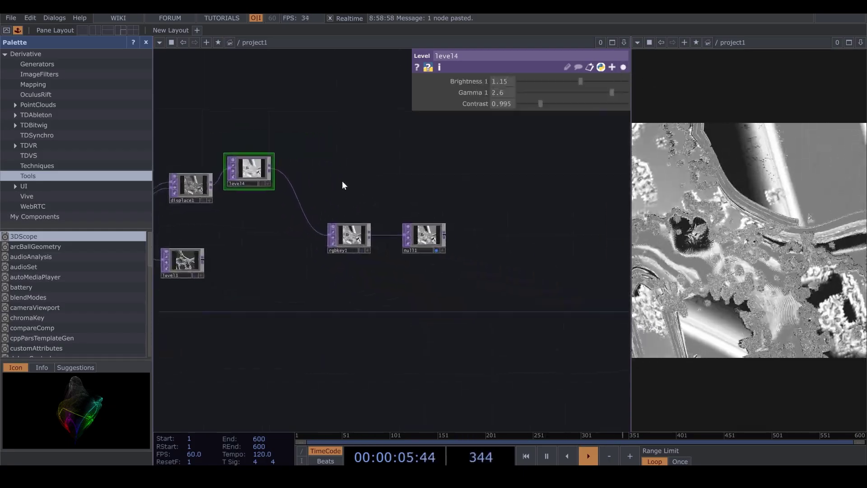
left_click(423, 237)
left_click_drag(358, 243, 541, 243)
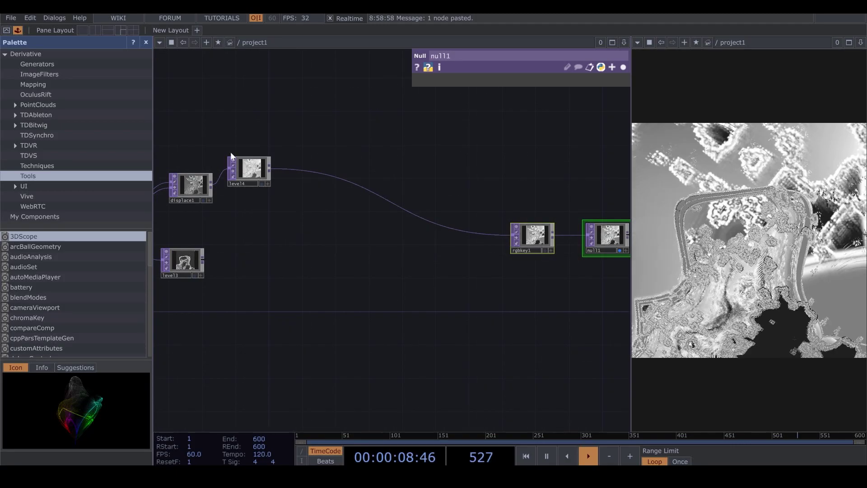
right_click(296, 170)
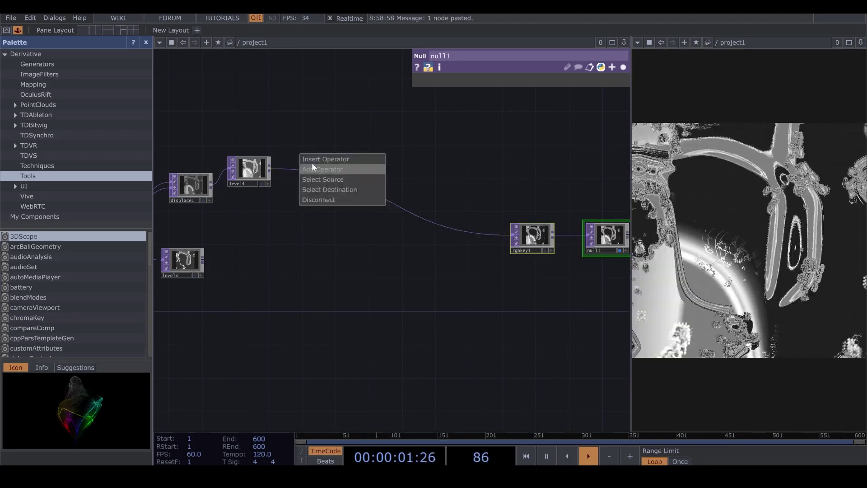
left_click(313, 162)
type("b")
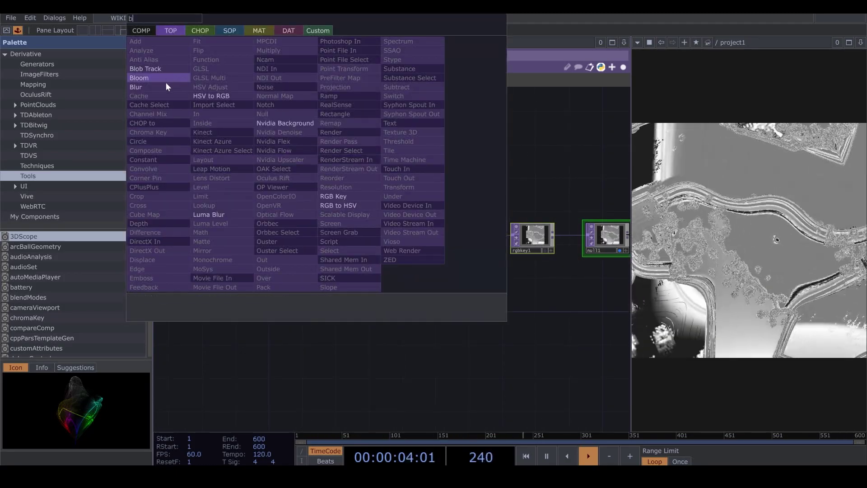
left_click(166, 82)
left_click(307, 114)
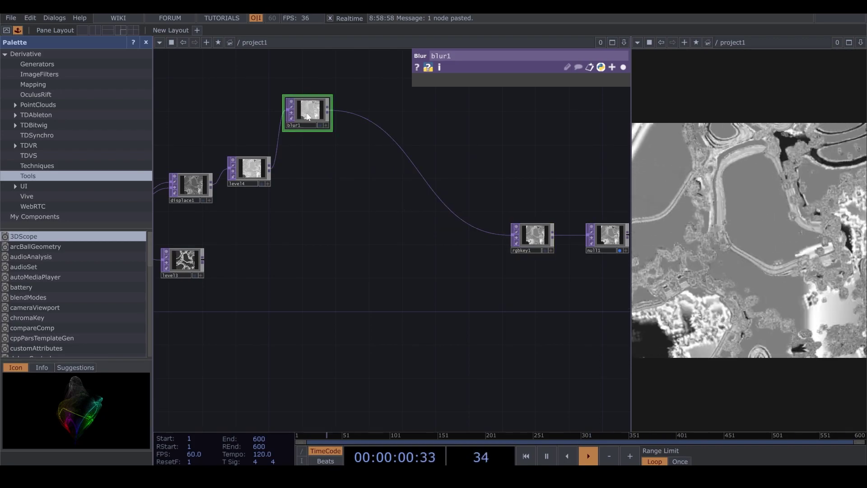
- Show all of blur1's parameters and set its Pre-Shrink to 6 and Filter Size to 24
left_click(622, 68)
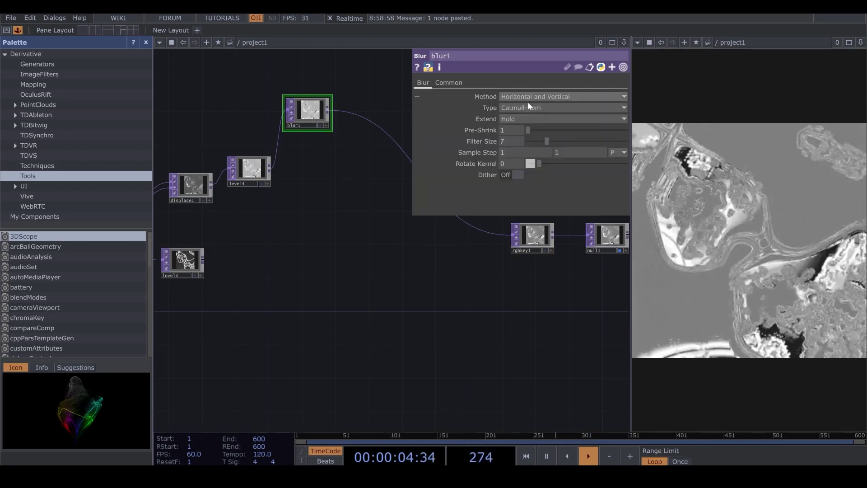
type("6")
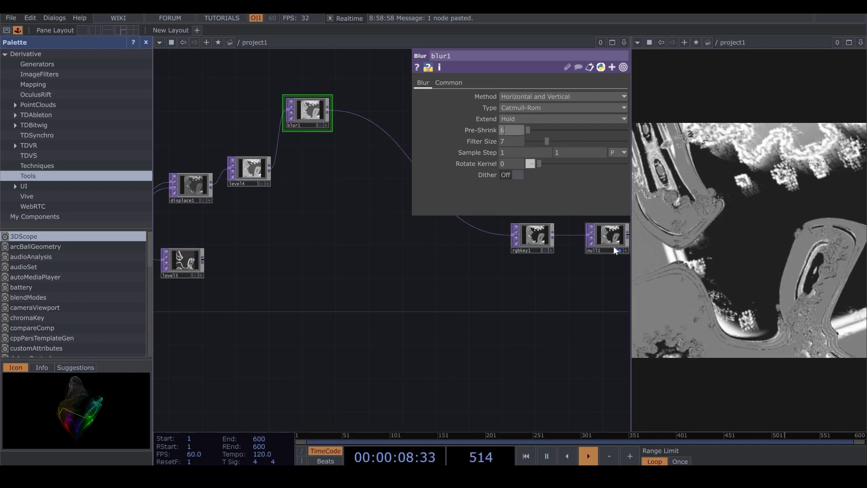
left_click(514, 142)
type("24")
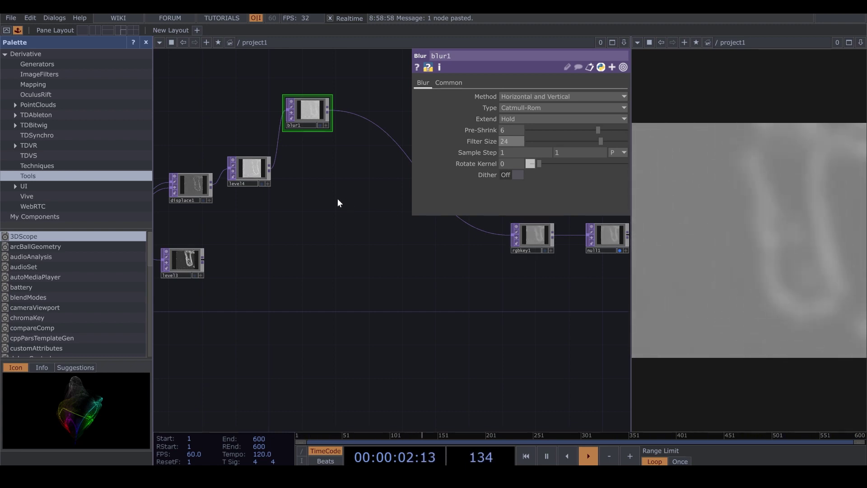
- Insert a Level TOP between blur1 and rgbkey1, placed to the right of and slightly above blur1
left_click_drag(337, 198, 416, 237)
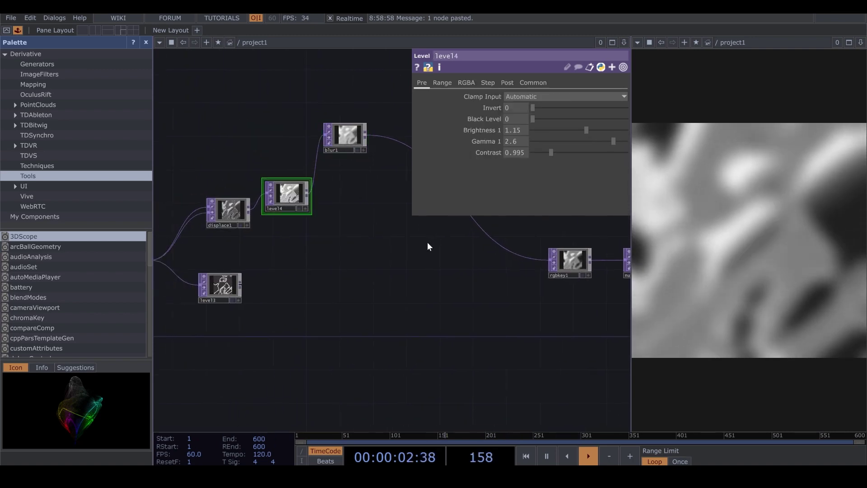
left_click_drag(429, 244, 362, 241)
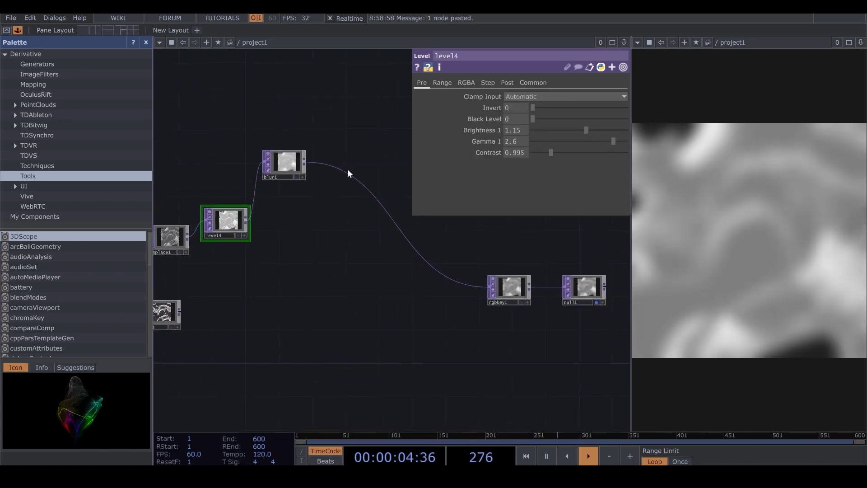
right_click(347, 171)
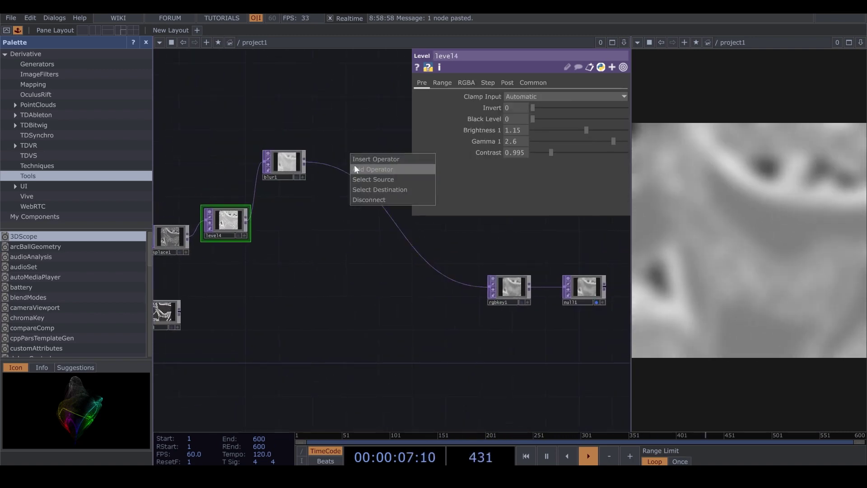
left_click(360, 161)
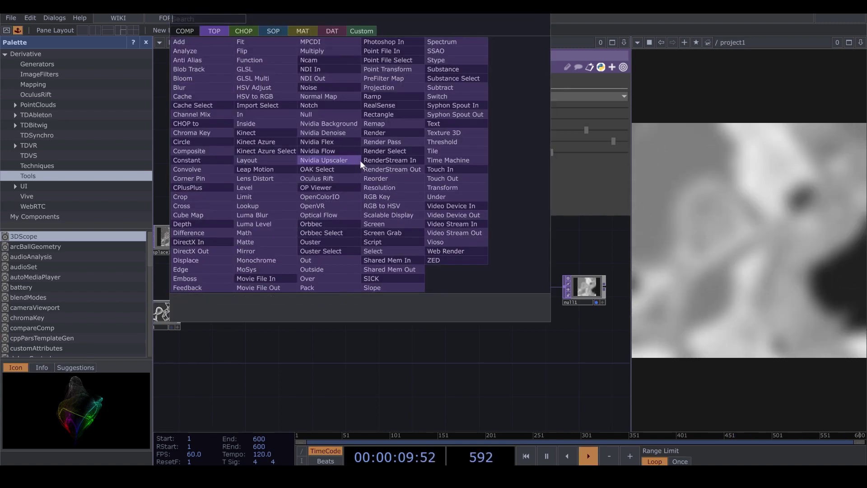
left_click(265, 188)
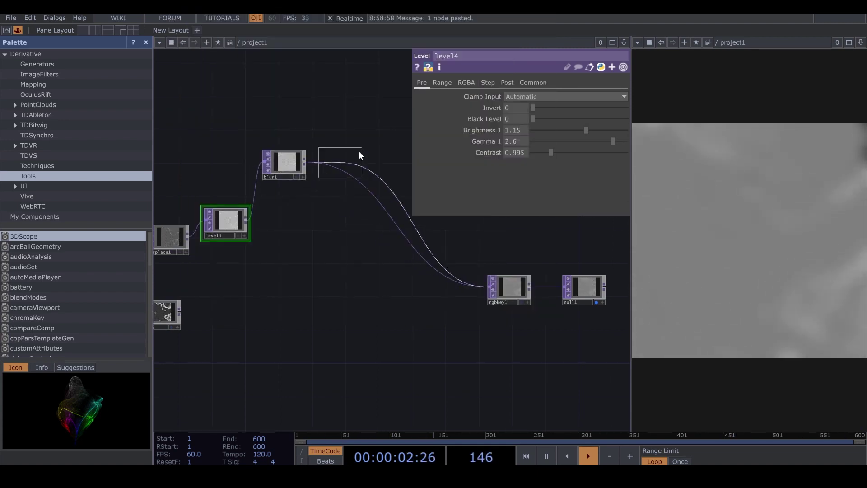
left_click(374, 149)
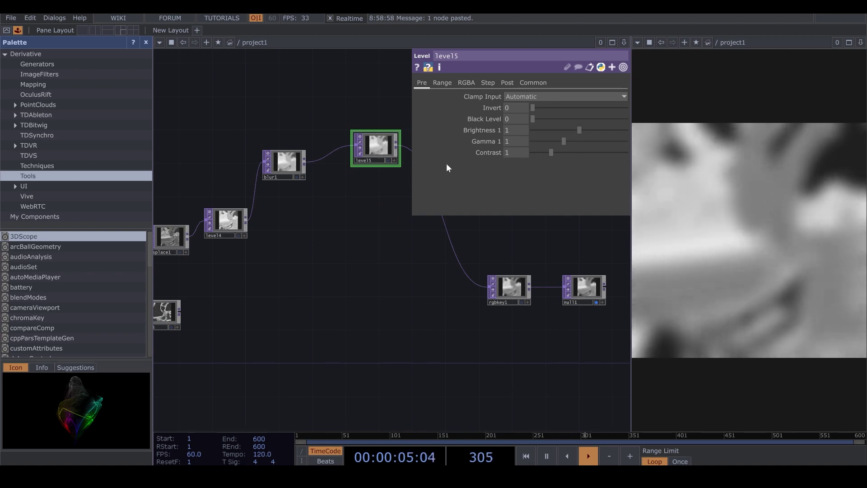
- Set level5's Brightness 1 to 1.25 and Contrast to 2.75, and show only its changed parameters
left_click(522, 131)
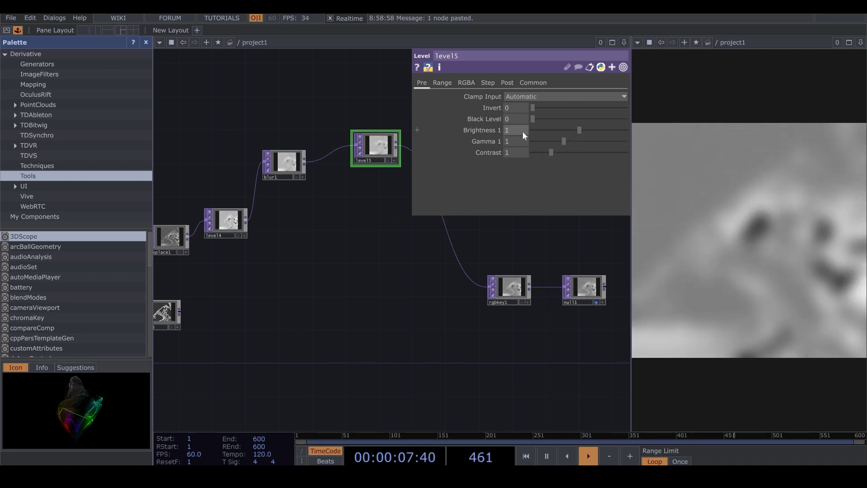
type("1.25")
key("Return")
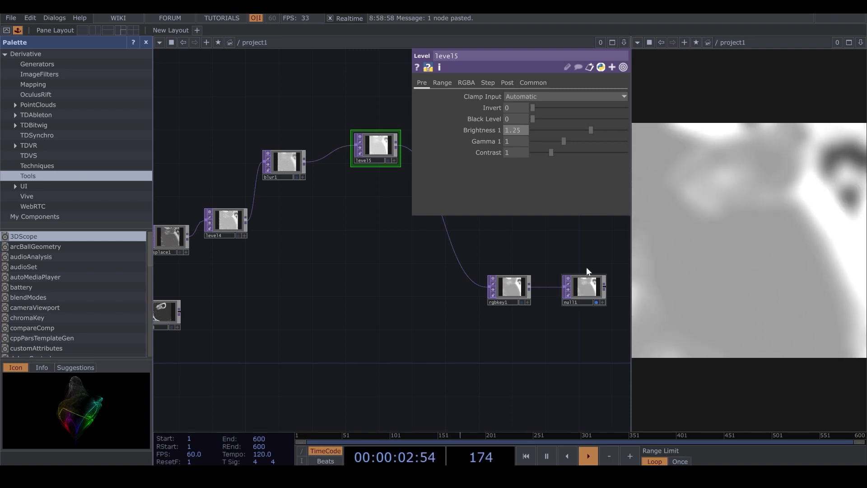
left_click_drag(511, 147, 514, 145)
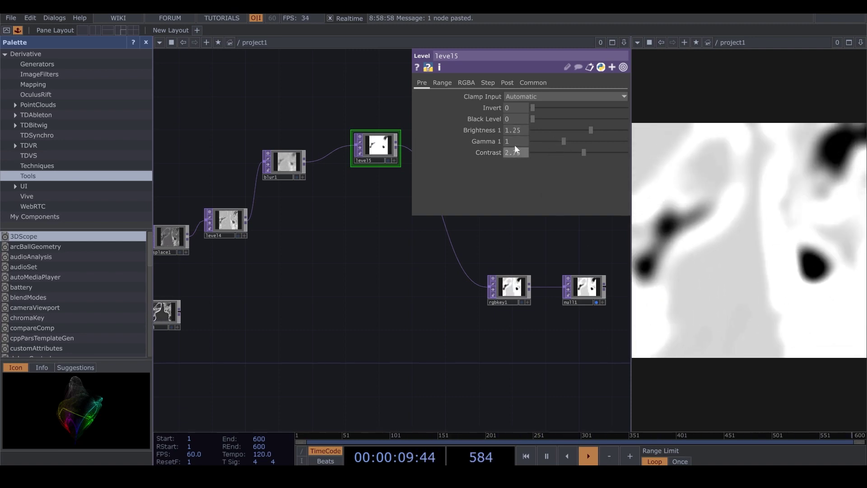
left_click(624, 67)
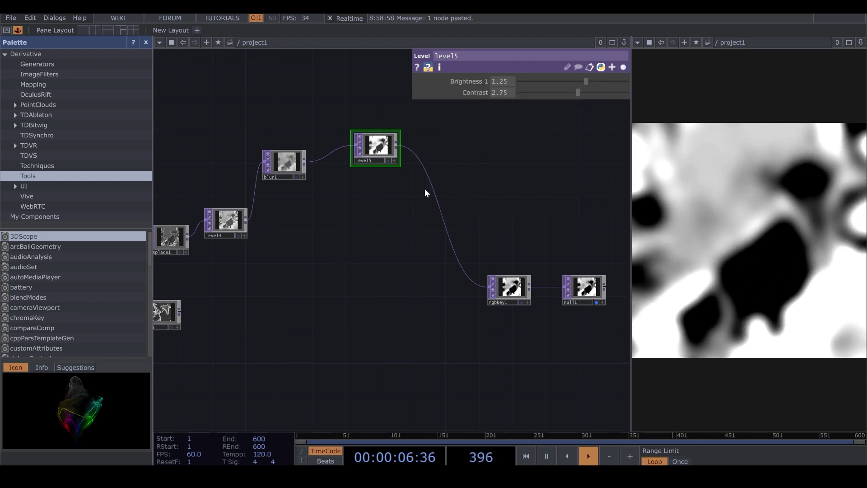
- Set level4's Gamma 1 to about 2.07
left_click_drag(307, 254, 396, 245)
scroll(326, 281, "down", 3)
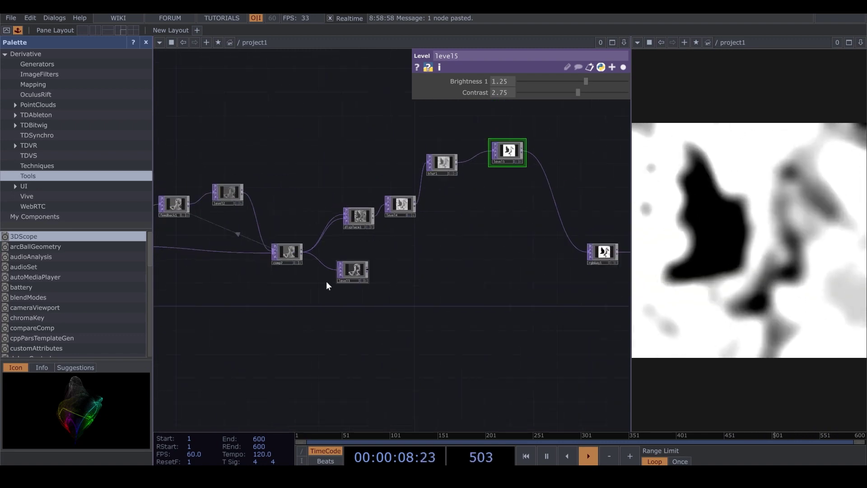
scroll(292, 260, "up", 5)
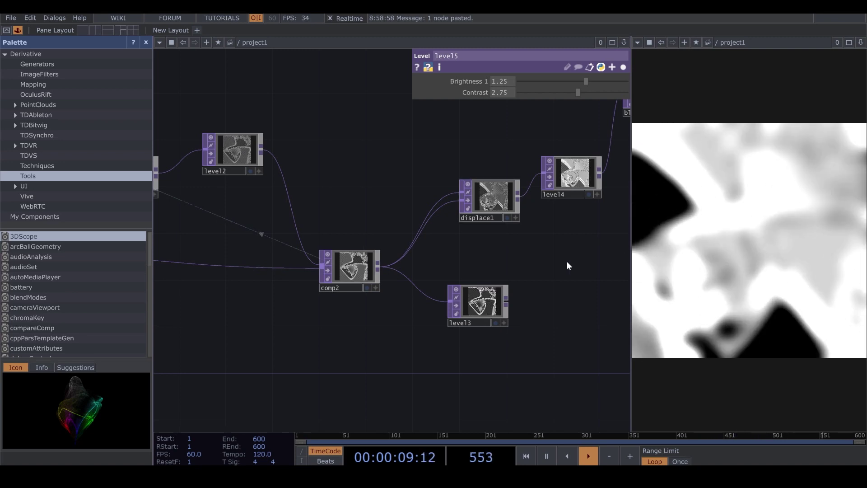
left_click_drag(567, 261, 462, 255)
left_click(470, 174)
left_click(593, 93)
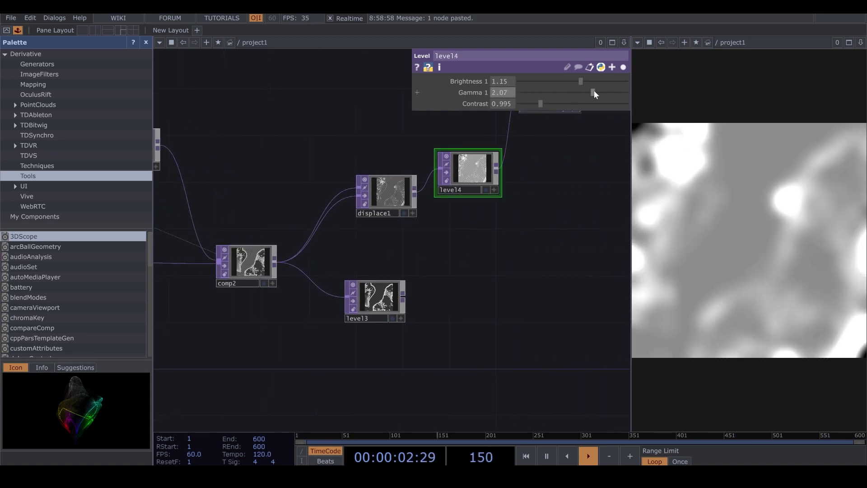
- Add the pixelate component from the ImageFilters palette beside level5 and connect level5's output to its input
left_click_drag(618, 173, 405, 268)
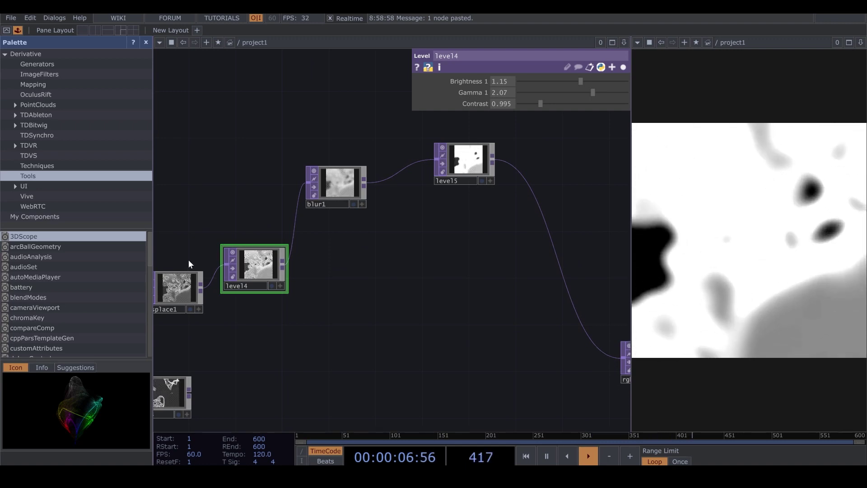
left_click(58, 74)
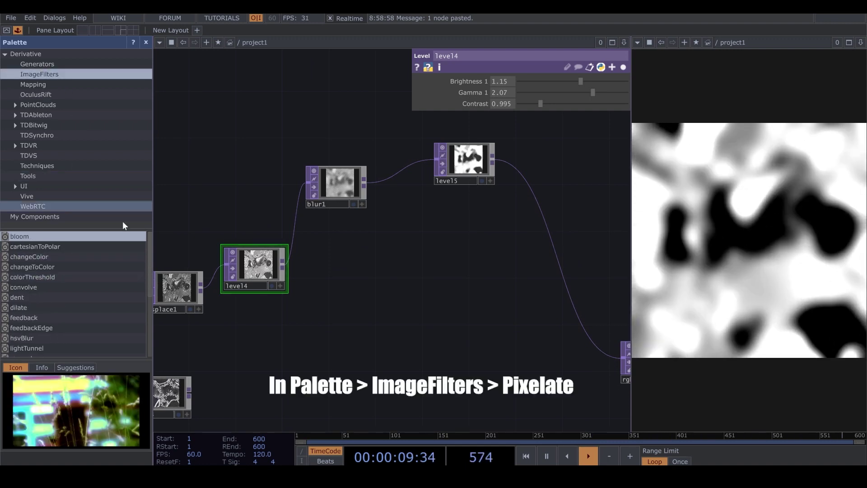
scroll(53, 303, "down", 5)
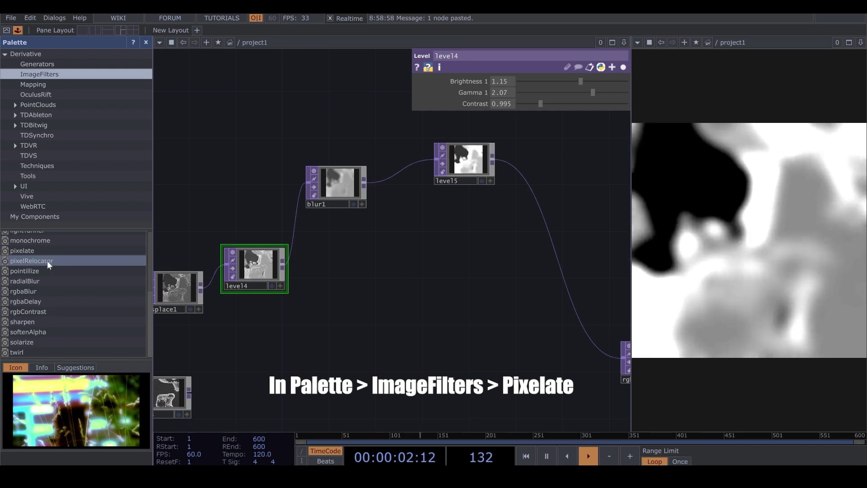
left_click(28, 250)
left_click(574, 157)
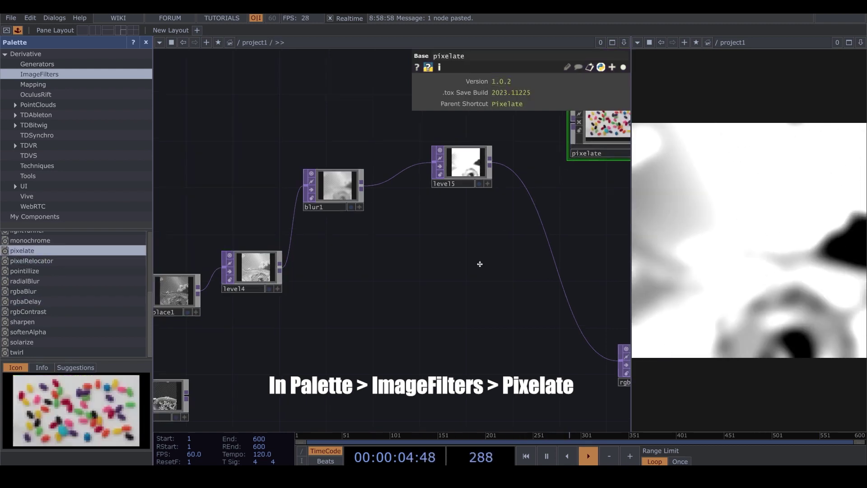
left_click_drag(489, 252, 392, 300)
left_click_drag(392, 233, 472, 197)
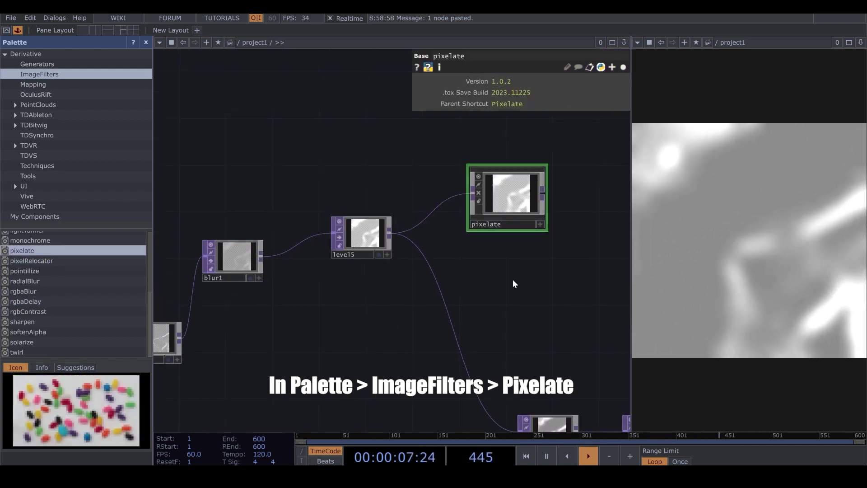
- Move rgbkey1 and null1 together farther to the right to make room below pixelate
left_click_drag(513, 284, 393, 188)
right_click_drag(406, 281, 570, 413)
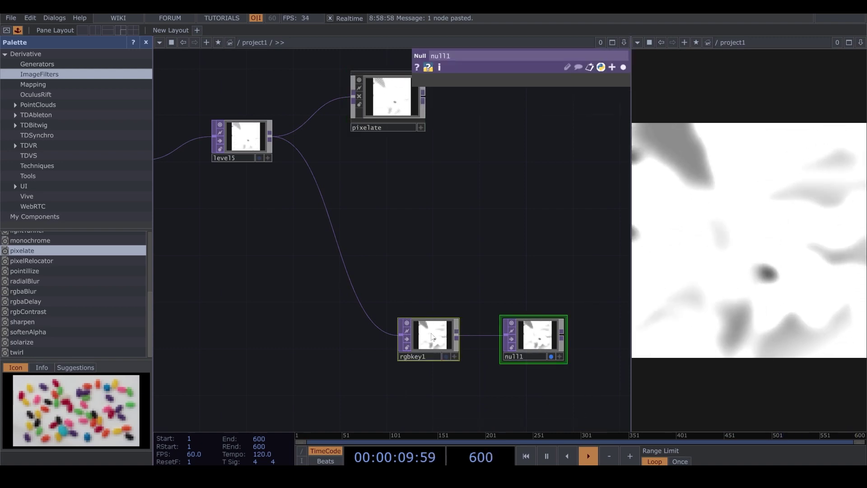
left_click_drag(400, 327, 517, 317)
- Try to wire pixelate's output into rgbkey1 while rgbkey1 and null1 are both selected, and undo the connection
left_click_drag(441, 134, 424, 159)
left_click_drag(411, 123, 369, 245)
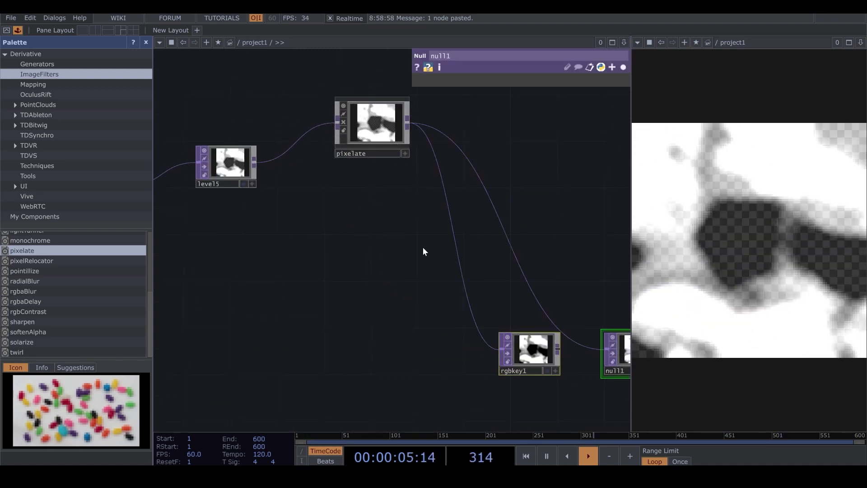
key("ctrl+z")
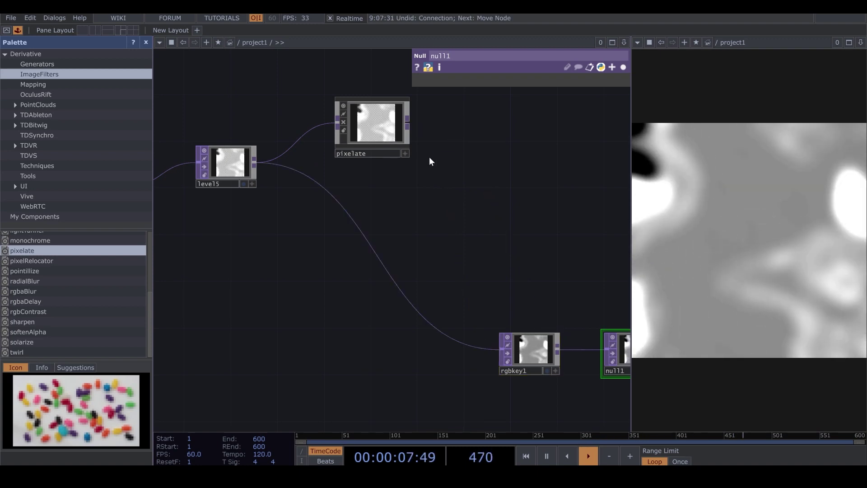
- Connect pixelate's output to rgbkey1 in place of level5's, and select the pixelate component
left_click_drag(542, 306, 462, 290)
left_click_drag(326, 108, 400, 333)
middle_click_drag(284, 112, 319, 188)
left_click(318, 189)
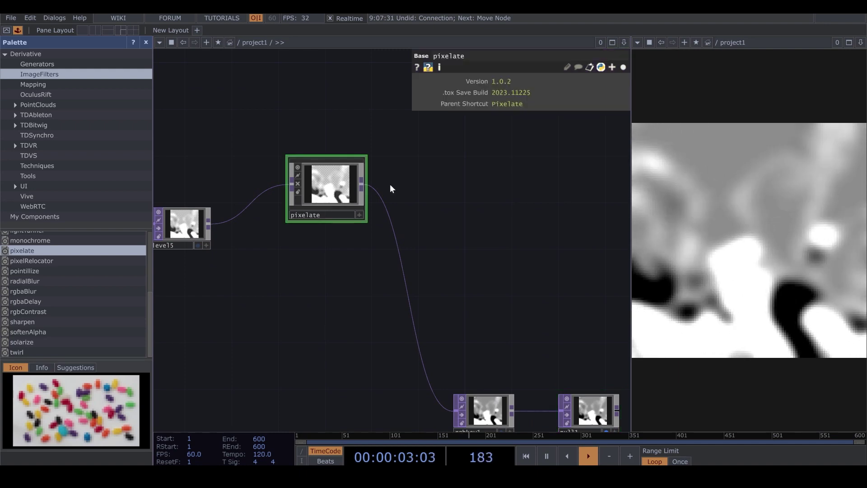
- Set the pixelate component's Horizontal Pixel Size and Vertical Pixel Size both to 50
left_click(622, 67)
left_click_drag(519, 130, 512, 123)
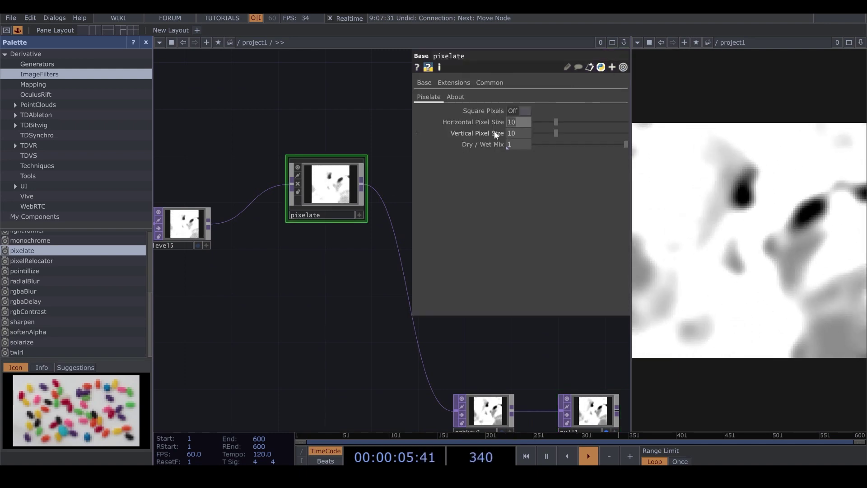
left_click(519, 133)
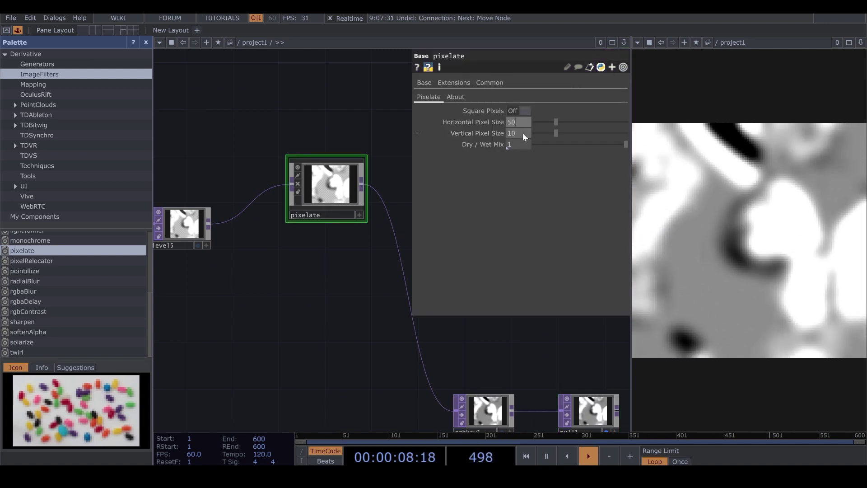
type("50")
key("Return")
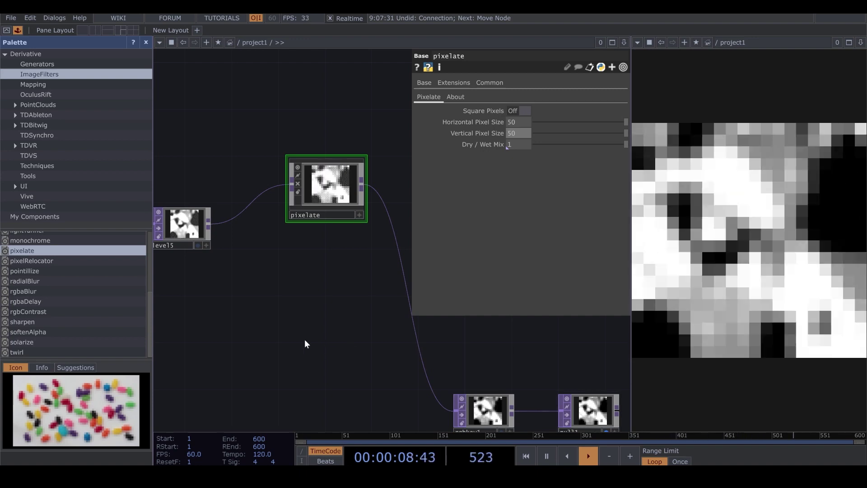
left_click(623, 67)
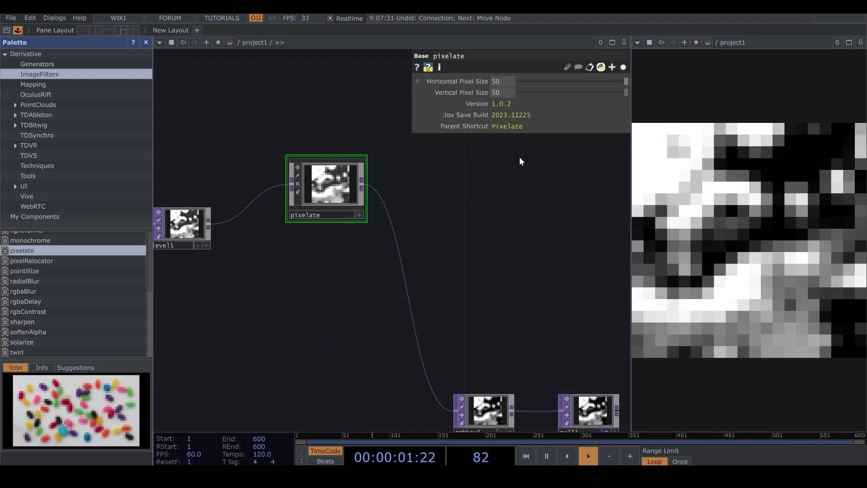
- Duplicate pixelate, place the copy below it, and connect level4's output to the copy's input in place of level5's
key("h")
key("ctrl+c")
key("ctrl+v")
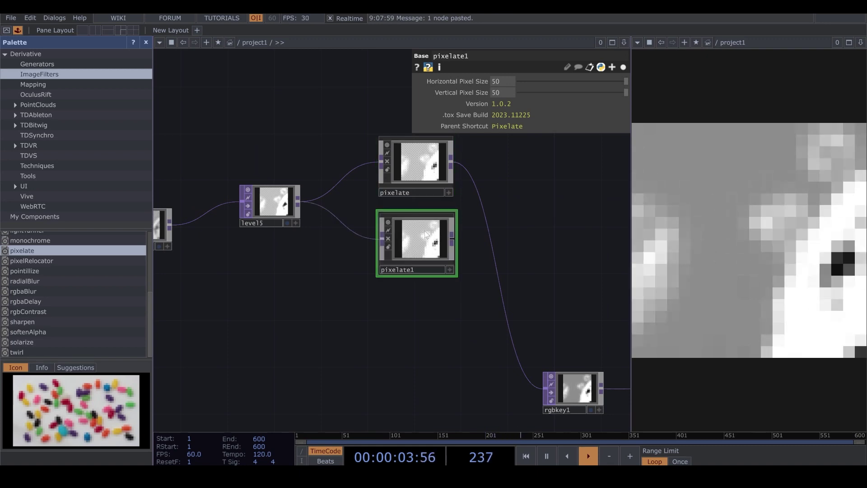
scroll(422, 287, "down", 3)
left_click_drag(469, 227, 436, 278)
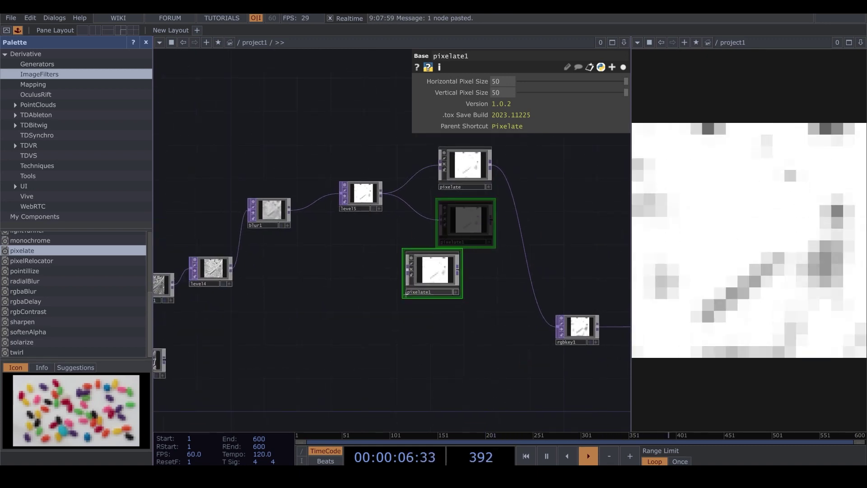
left_click(232, 269)
left_click(409, 271)
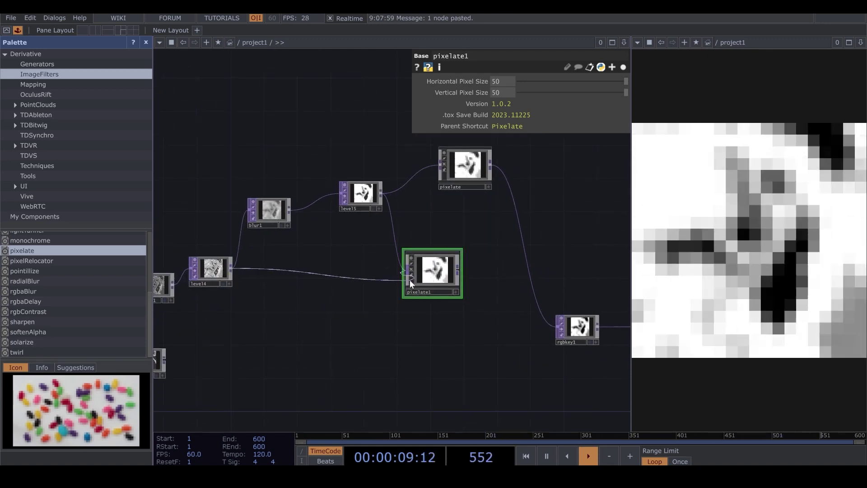
left_click_drag(442, 294, 356, 279)
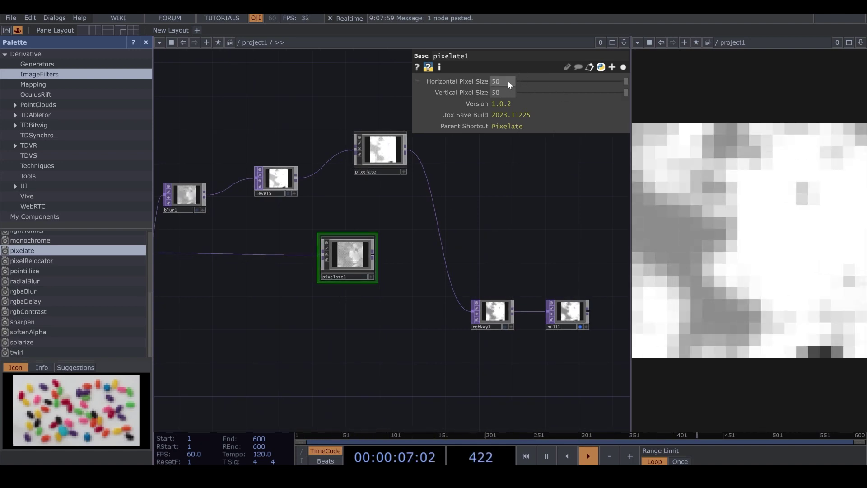
- Set pixelate1's Horizontal Pixel Size to 10 and its Vertical Pixel Size to 5
left_click(507, 82)
type("1")
key("Return")
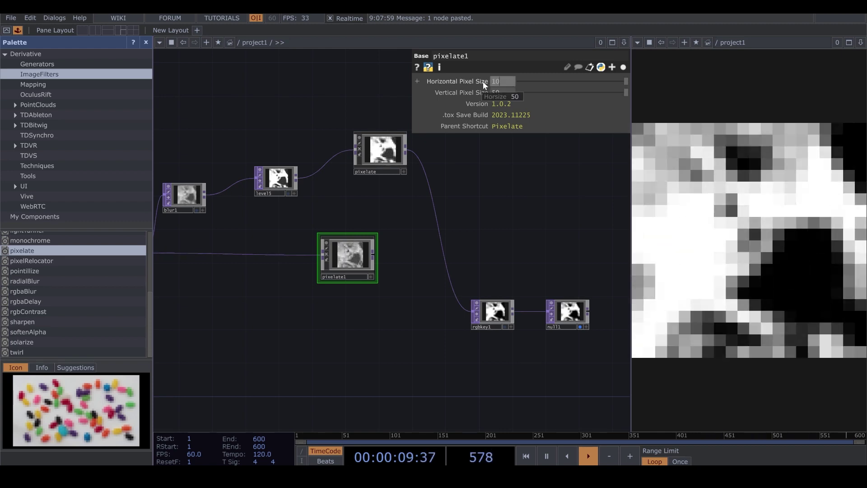
left_click(514, 82)
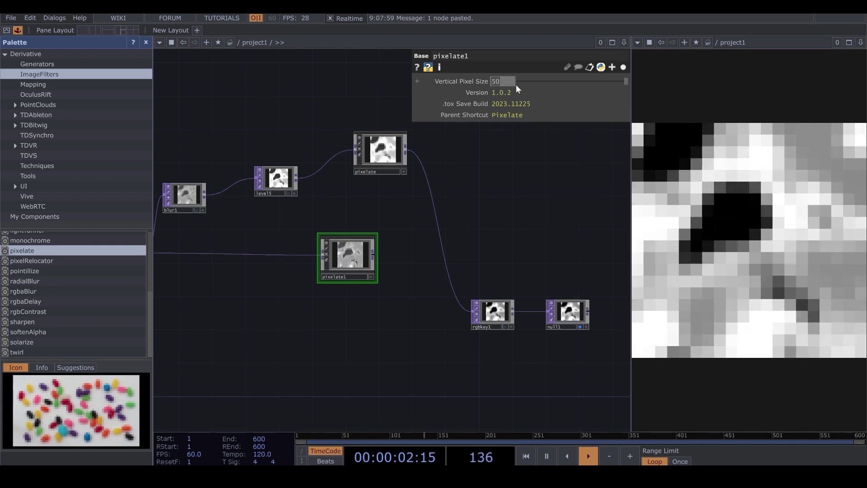
type("5")
key("Return")
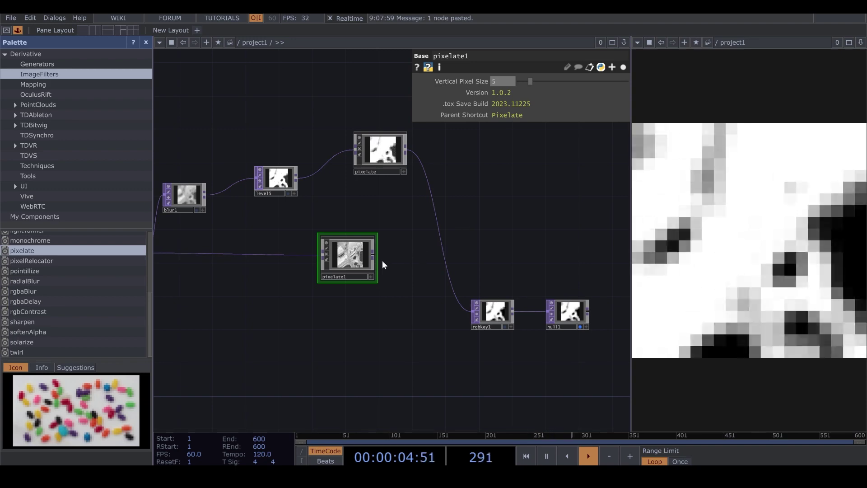
- Insert a Composite TOP between pixelate and rgbkey1 and connect pixelate1's output as its second input
right_click(433, 187)
left_click(442, 181)
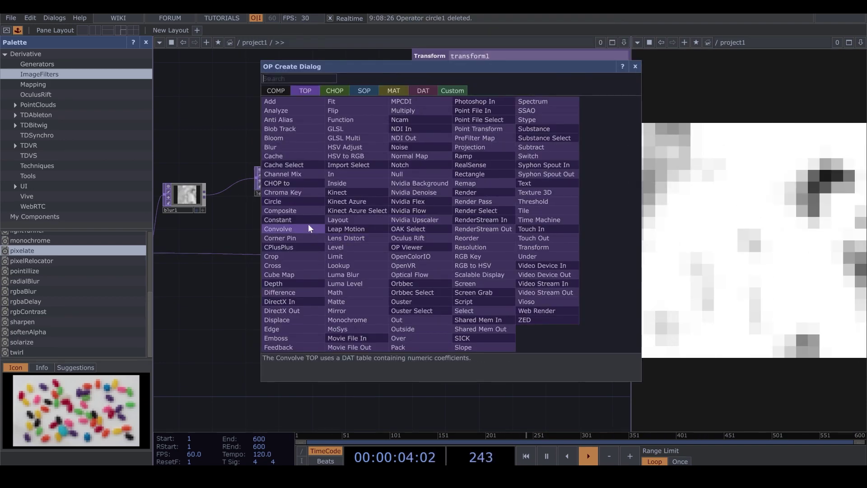
left_click(303, 218)
left_click(451, 222)
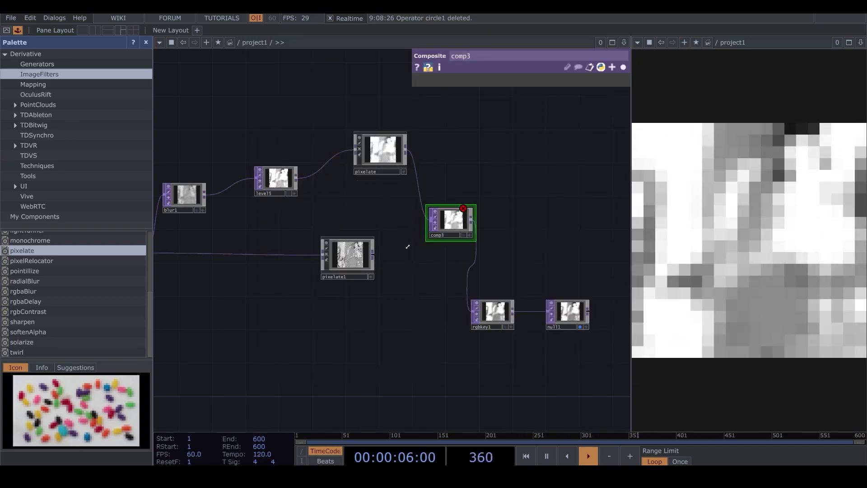
left_click_drag(377, 255, 454, 222)
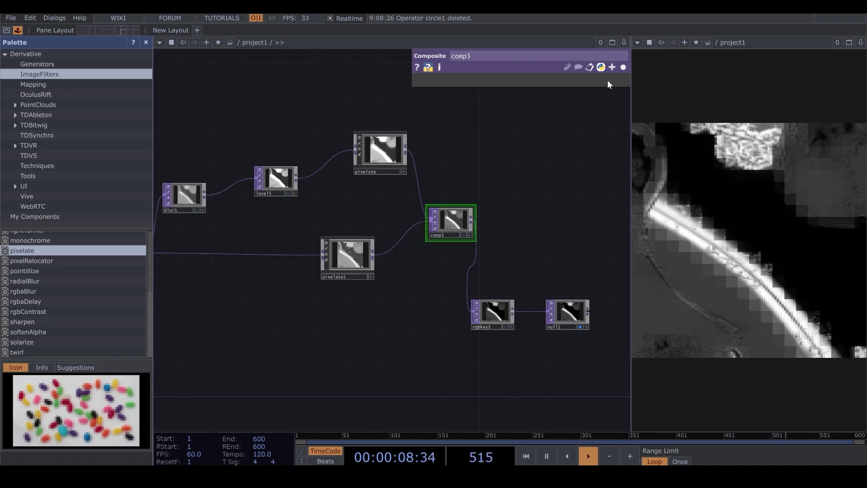
- Set the comp3 Composite's Operation to Maximum and show only its non-default parameters
left_click(564, 142)
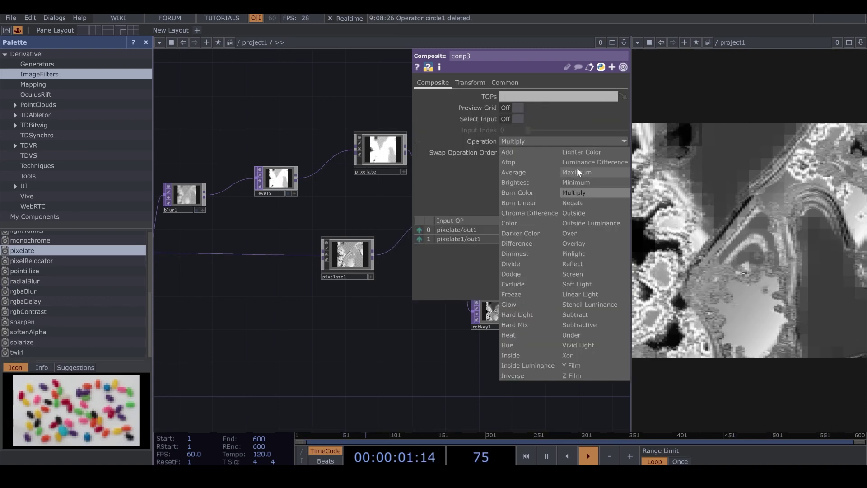
left_click(576, 169)
left_click(623, 67)
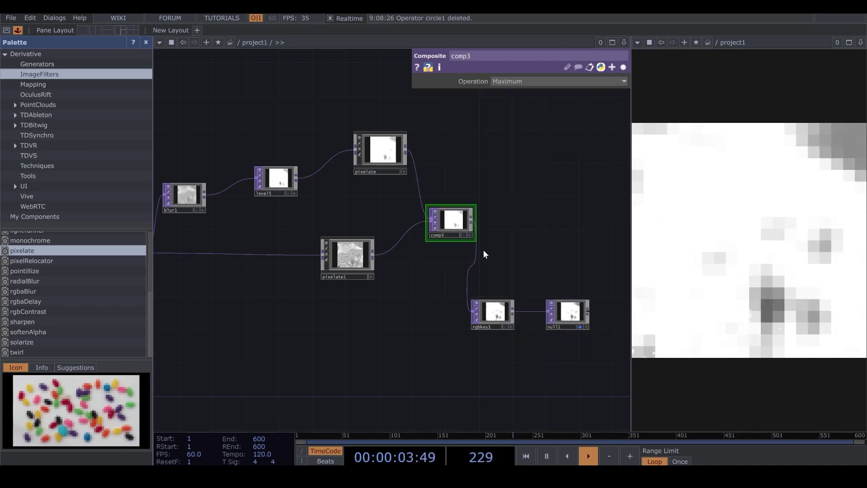
- Move rgbkey1 and null1 together farther away from comp3 to make room in the network
scroll(443, 271, "down", 3)
right_click_drag(513, 219, 427, 303)
left_click_drag(411, 281, 548, 293)
scroll(340, 248, "up", 6)
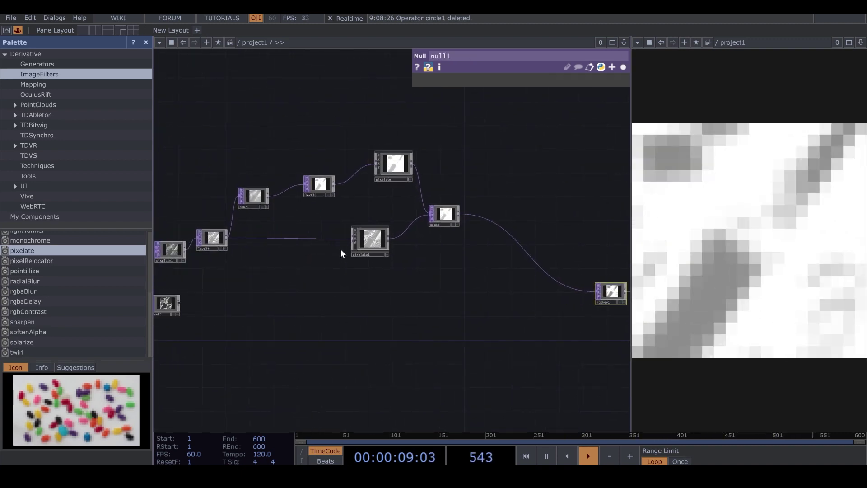
- Set blur1's Pre-Shrink to 2 and its Filter Size to 14
left_click(246, 168)
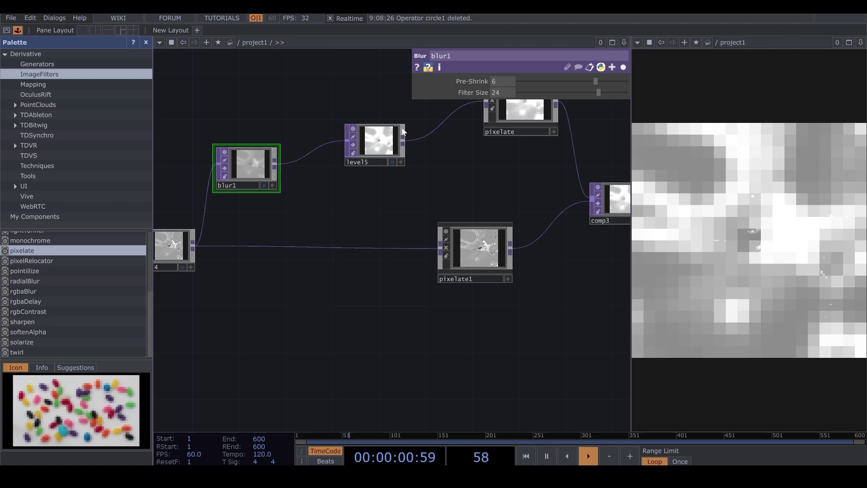
left_click(586, 91)
left_click_drag(581, 80, 565, 93)
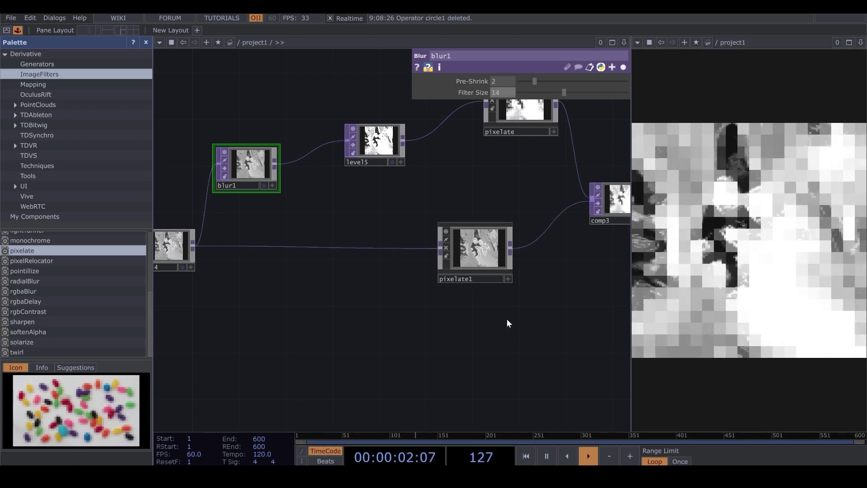
- Insert an Edge TOP on the connection between comp3 and rgbkey1
scroll(507, 319, "right", 10)
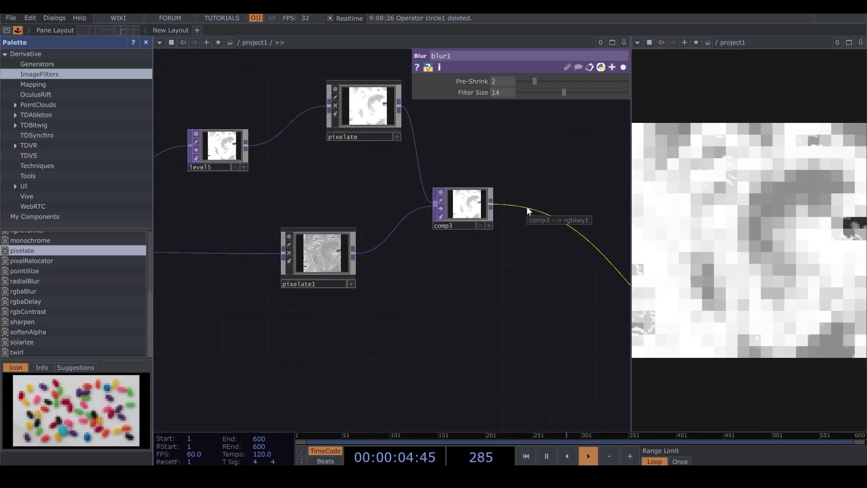
right_click(527, 207)
left_click(540, 197)
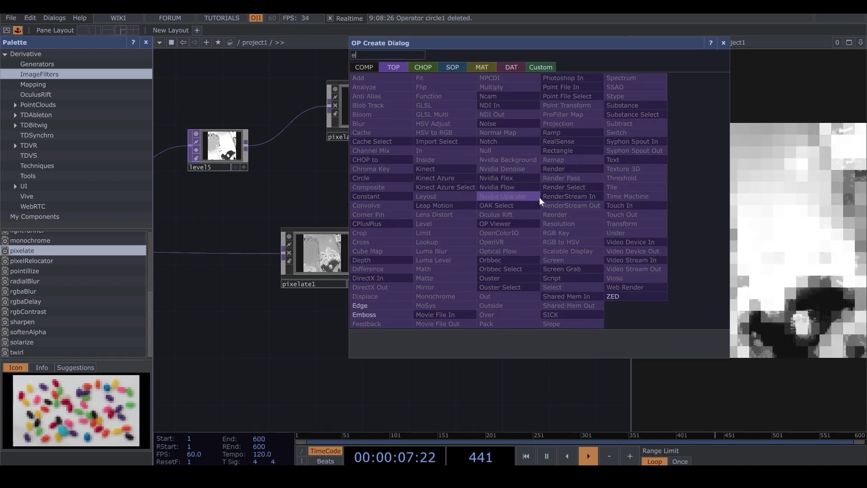
left_click(401, 298)
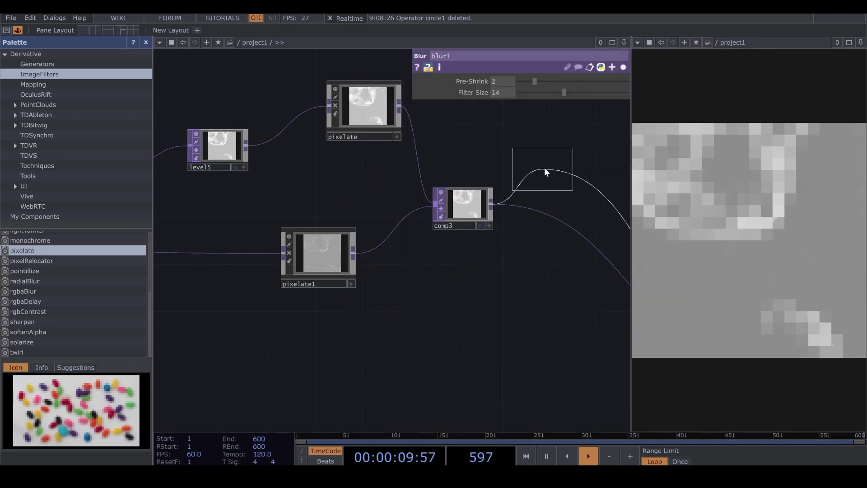
left_click(544, 167)
scroll(398, 252, "right", 8)
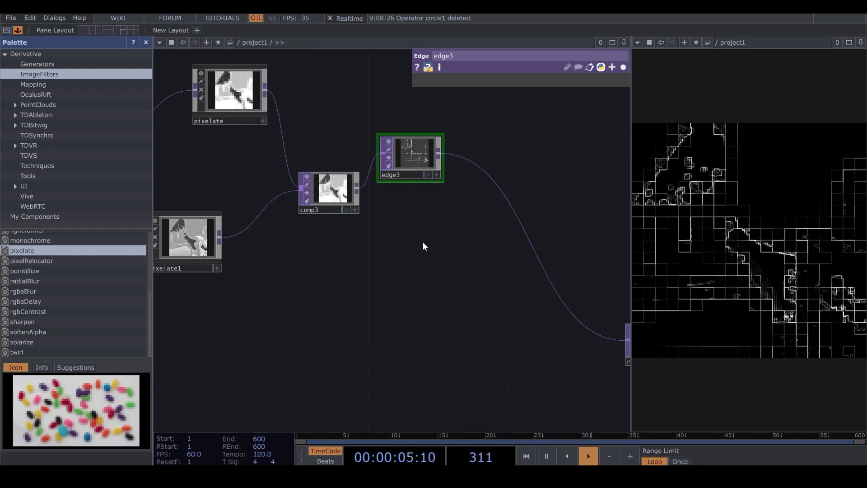
- Insert a Composite TOP between edge3 and rgbkey1 and connect comp3's output as its second input
scroll(474, 251, "right", 3)
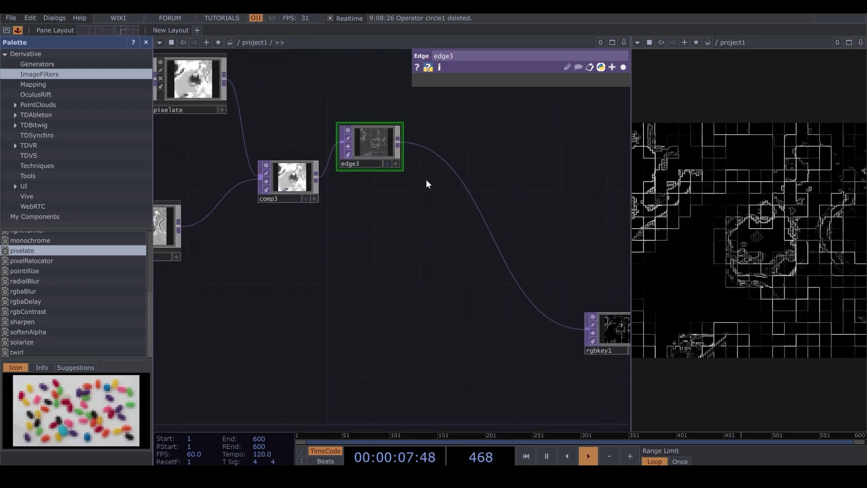
right_click(440, 158)
left_click(453, 150)
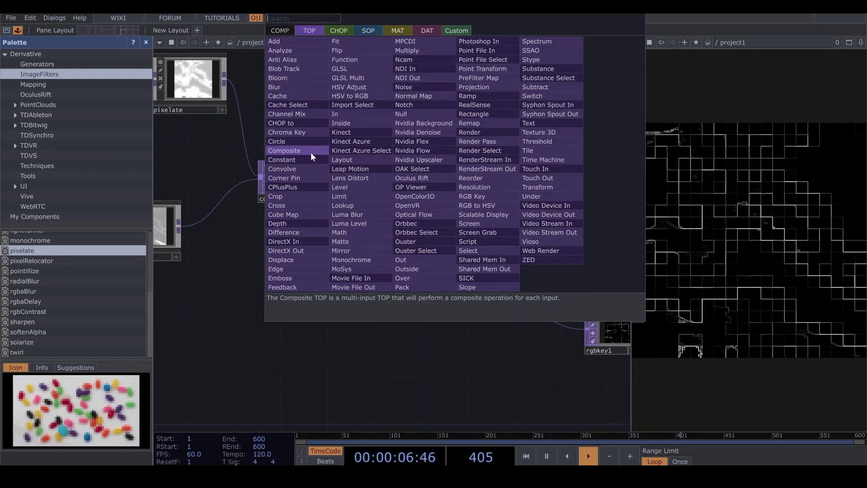
left_click(311, 152)
left_click(489, 223)
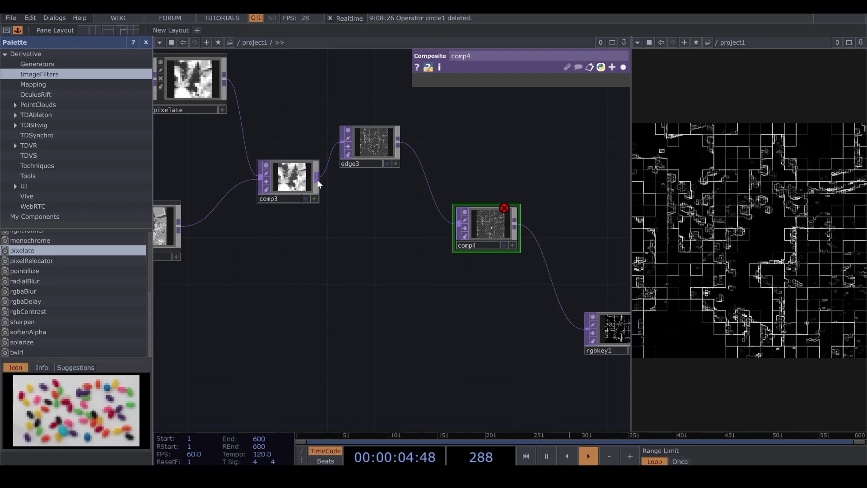
left_click_drag(317, 180, 470, 248)
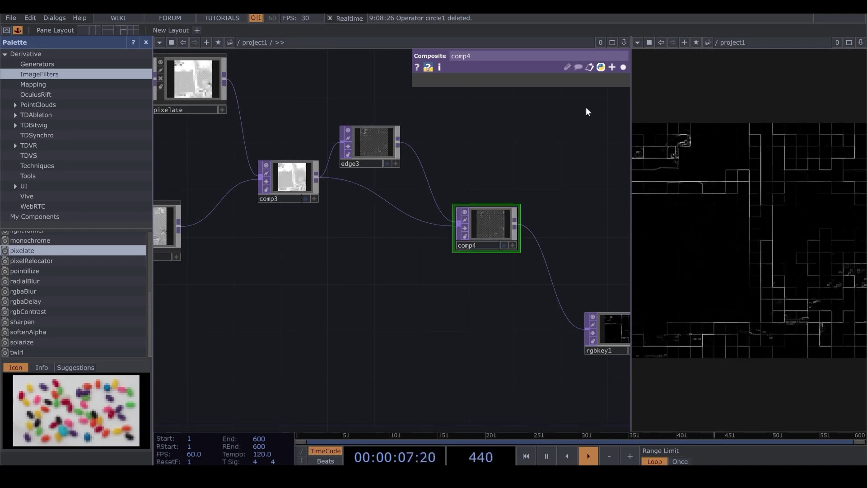
- Set the comp4 Composite's Operation to Maximum and show only its non-default parameters
left_click(622, 67)
left_click(571, 142)
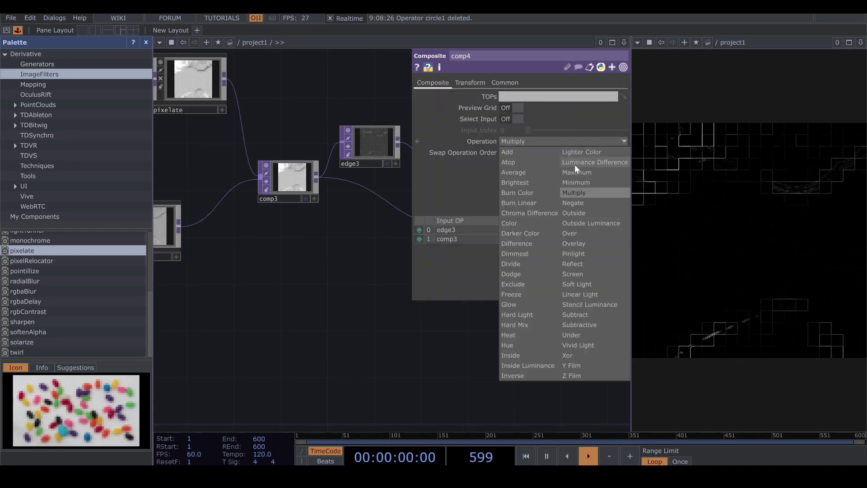
left_click(575, 168)
left_click(623, 67)
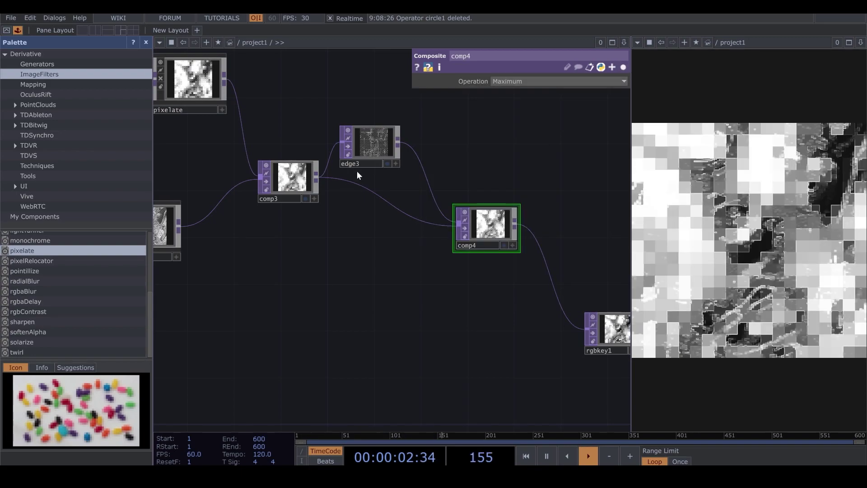
- Set edge3's Strength to 1.81 and show only its non-default parameters
left_click(372, 140)
left_click(623, 68)
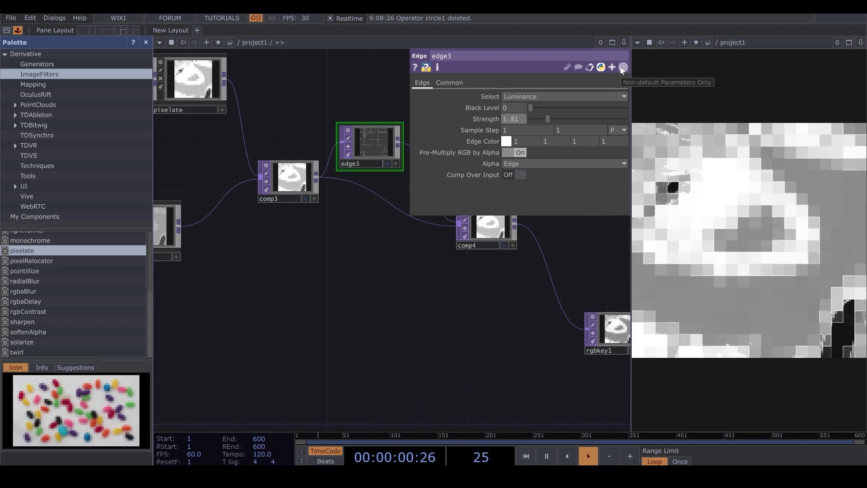
left_click(623, 67)
- Shift level5, both pixelate components, comp3 and edge3 together closer to blur1, and move comp4 beneath edge3
scroll(497, 203, "down", 4)
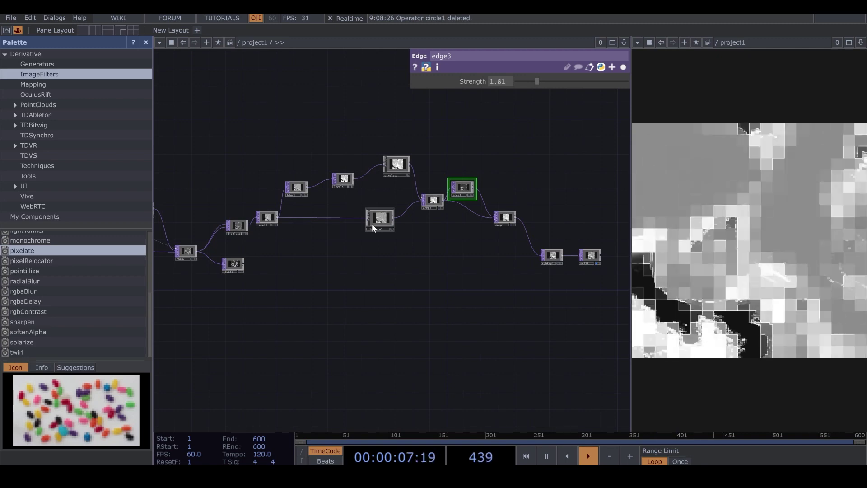
scroll(437, 250, "down", 2)
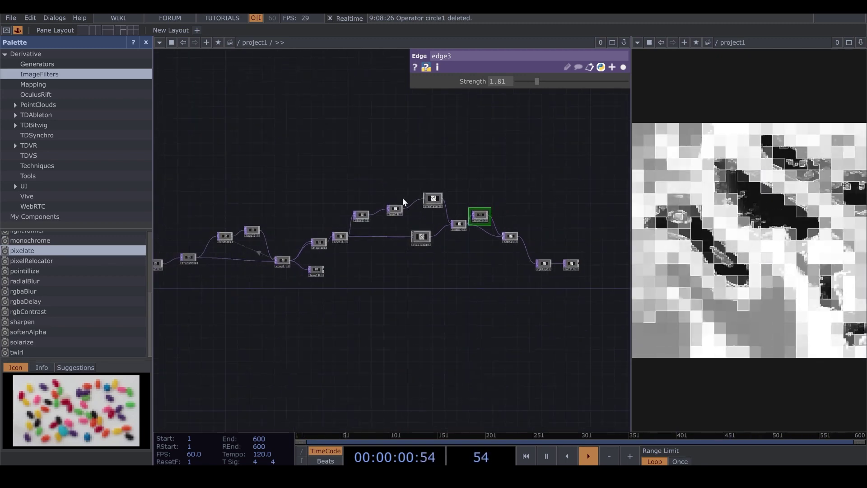
right_click(398, 193)
left_click(345, 157)
left_click_drag(381, 172, 494, 260)
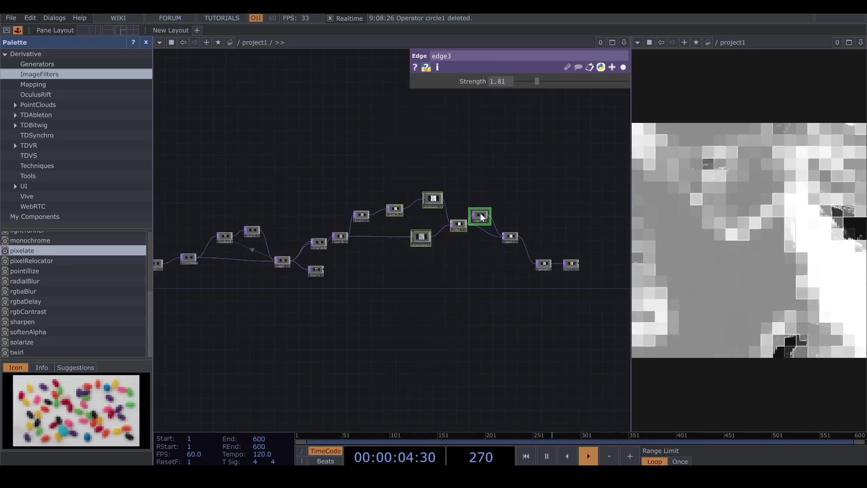
left_click_drag(481, 216, 487, 256)
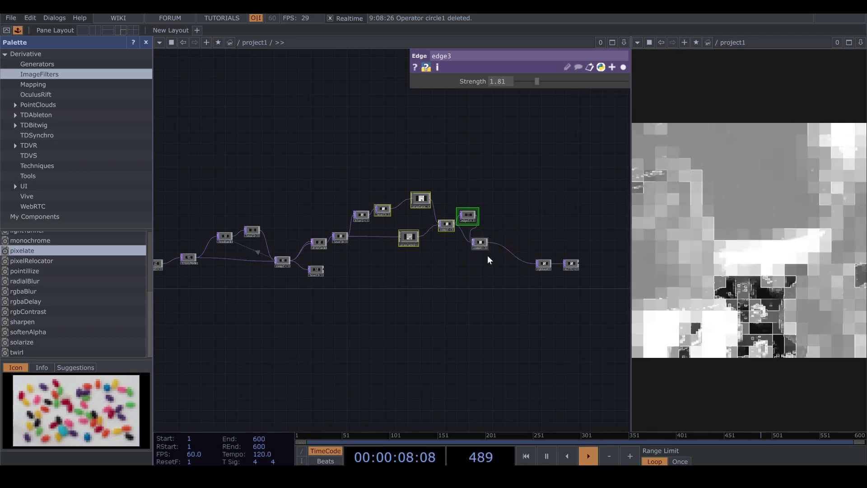
scroll(487, 255, "up", 4)
left_click(451, 252)
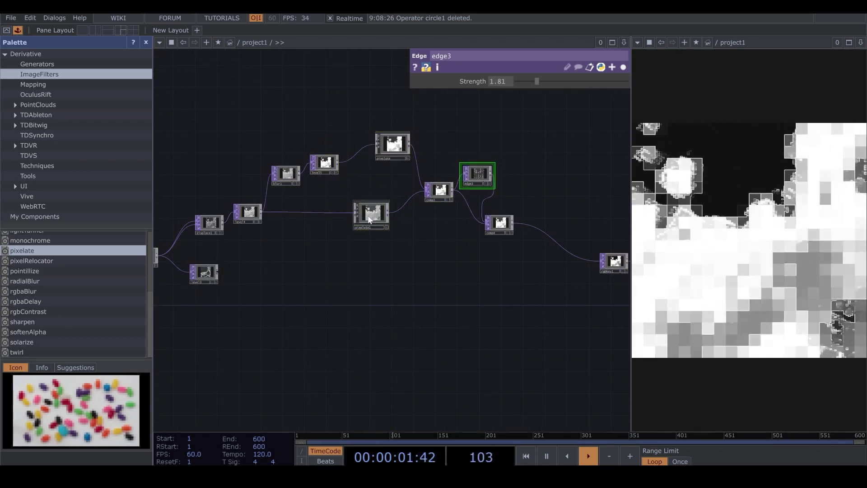
- Stack the two pixelate components one above the other between level5 and comp3
left_click_drag(374, 216, 389, 195)
left_click_drag(394, 146, 390, 156)
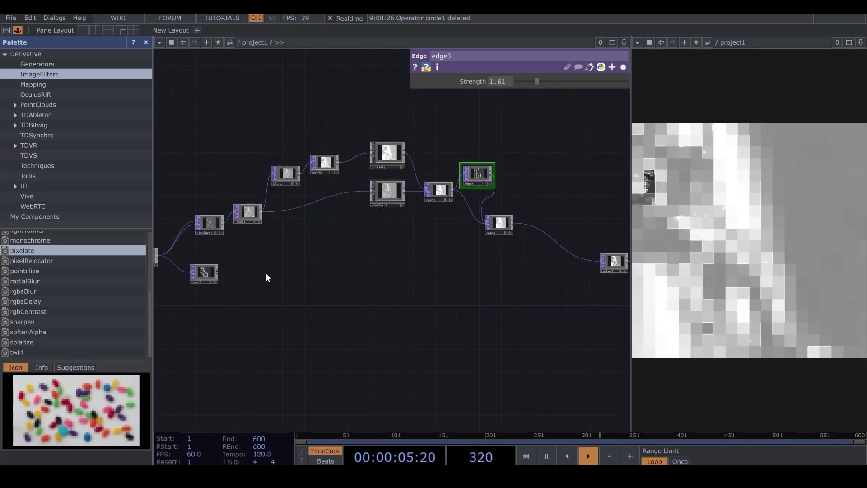
- Add a Blur TOP fed by level3's output and place it just after level3
left_click_drag(267, 273, 289, 254)
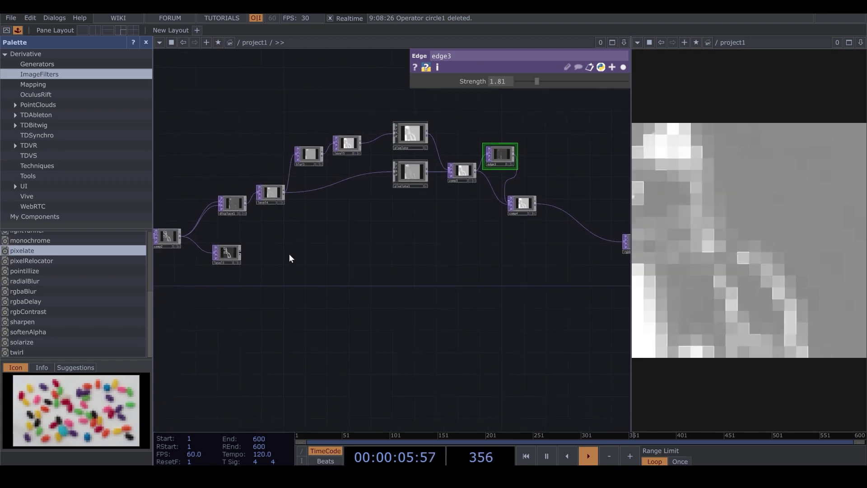
left_click(236, 253)
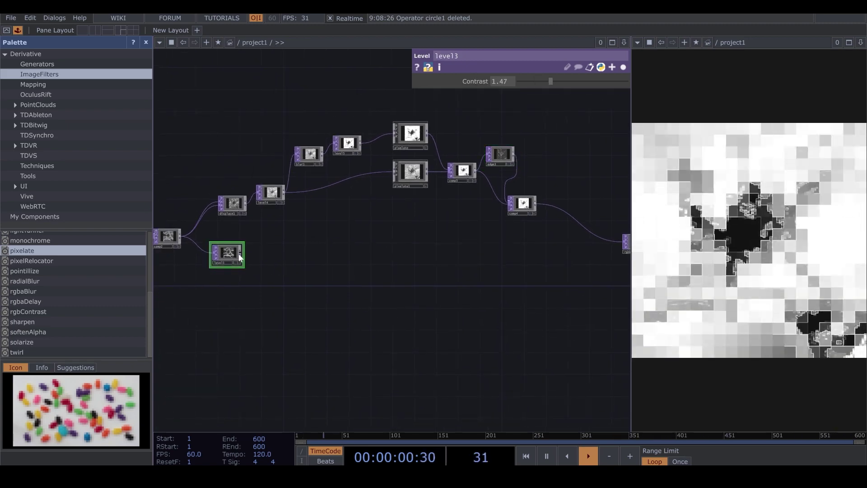
right_click(241, 252)
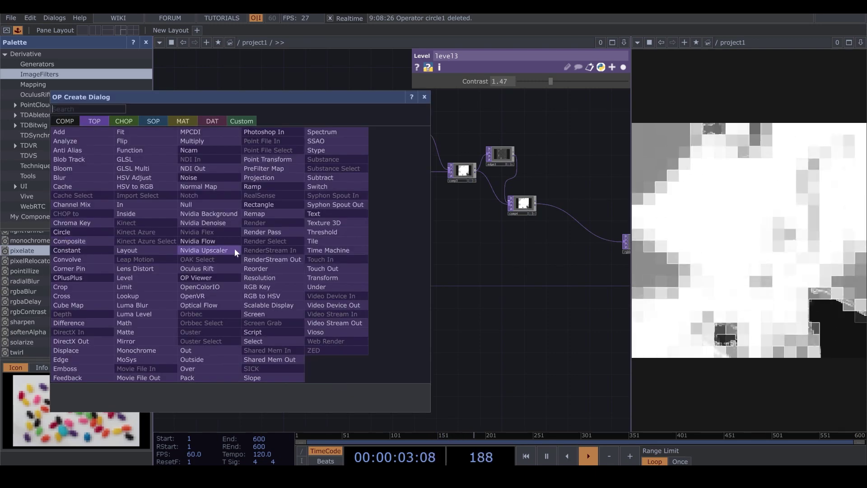
left_click(85, 179)
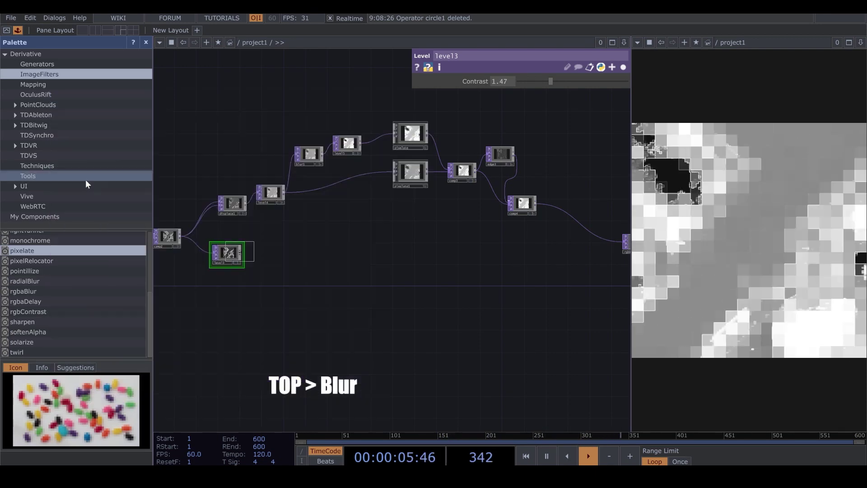
left_click(275, 239)
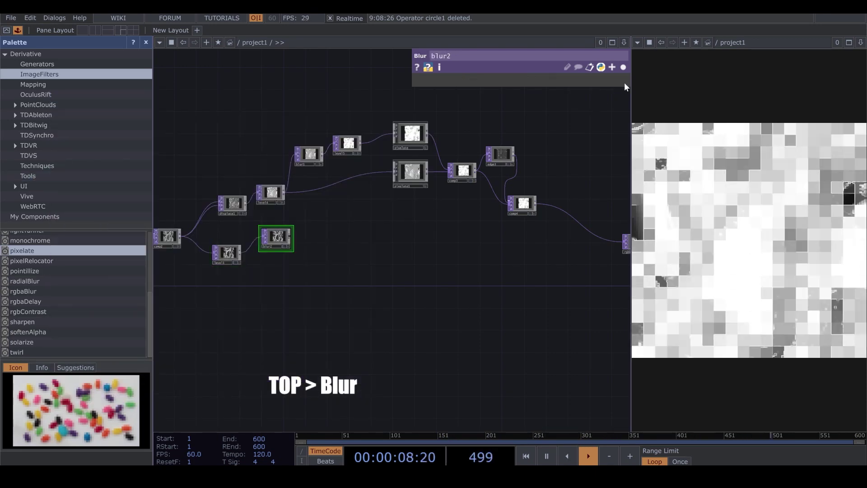
- Show all of blur2's parameters and set its Pre-Shrink to 6 and Filter Size to 27
left_click(623, 67)
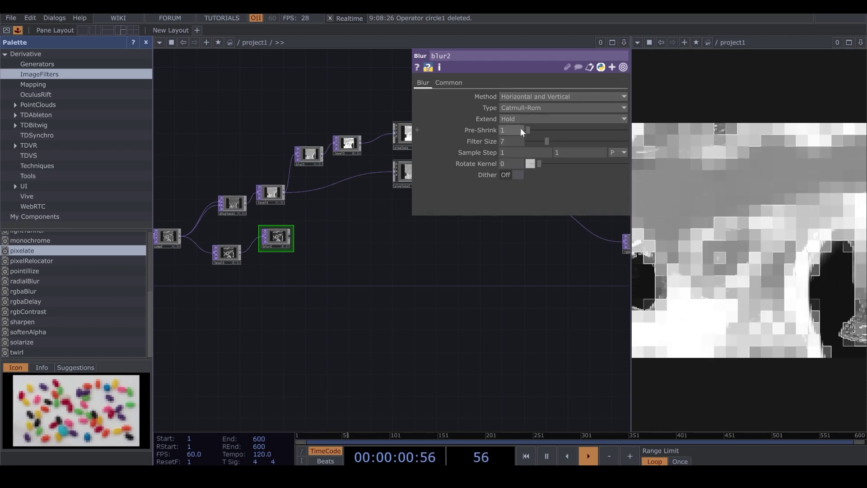
left_click_drag(520, 129, 491, 133)
type("6")
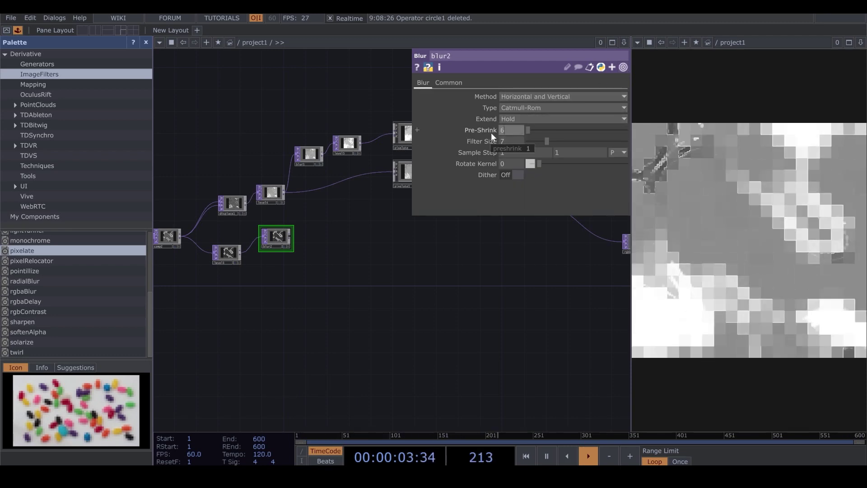
key("Tab")
type("27")
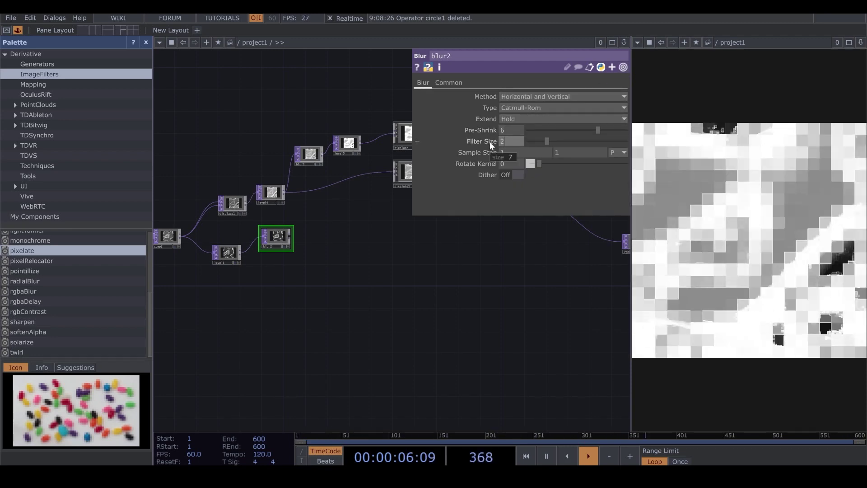
key("Return")
- Add a Level TOP fed by blur2's output and place it after blur2
left_click_drag(360, 233, 353, 233)
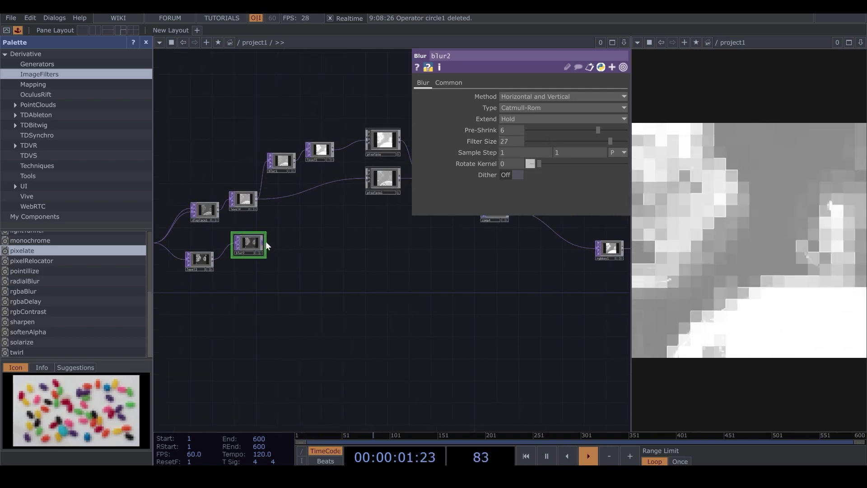
right_click(265, 241)
left_click(152, 270)
left_click(191, 267)
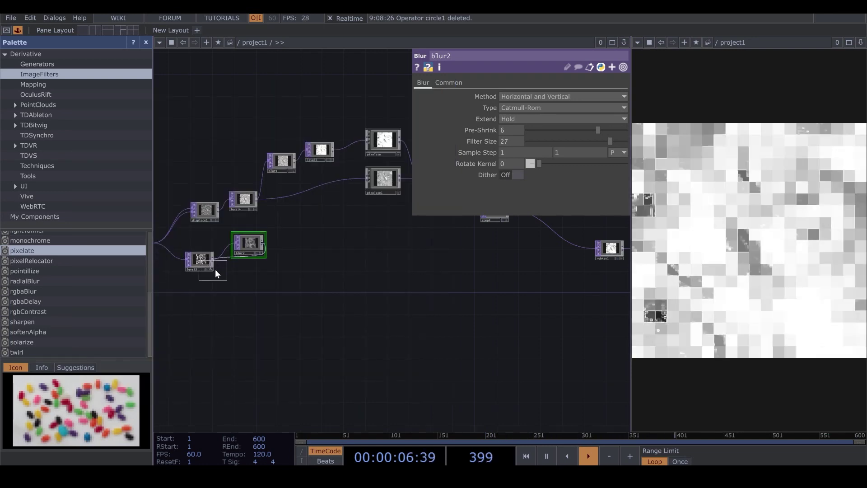
left_click(313, 239)
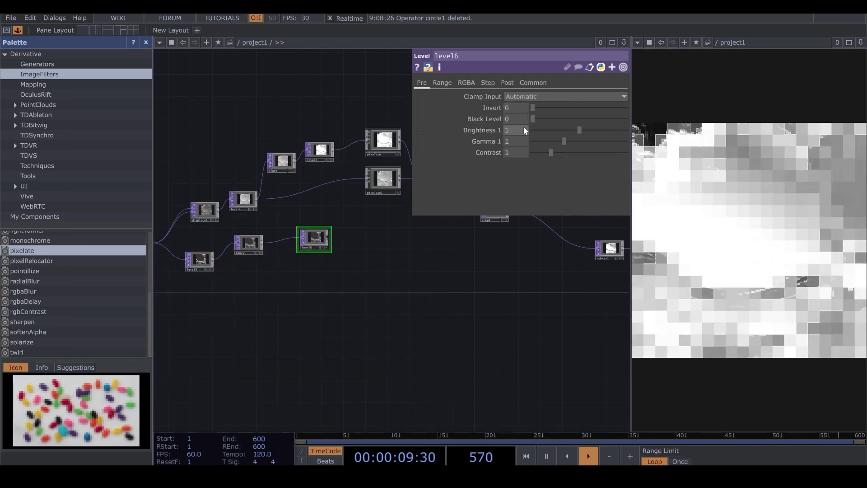
- Set level6's Gamma 1 to 1.55 and Contrast to 1.2
left_click(522, 138)
type(".55")
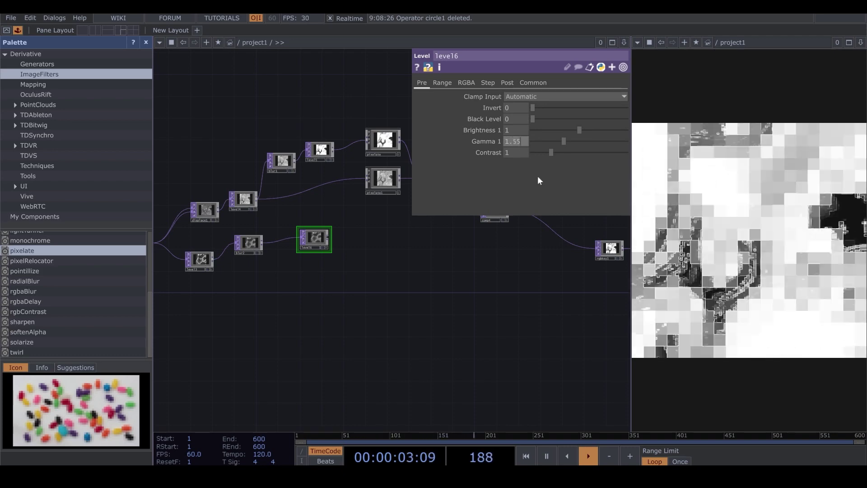
key("Return")
left_click(512, 152)
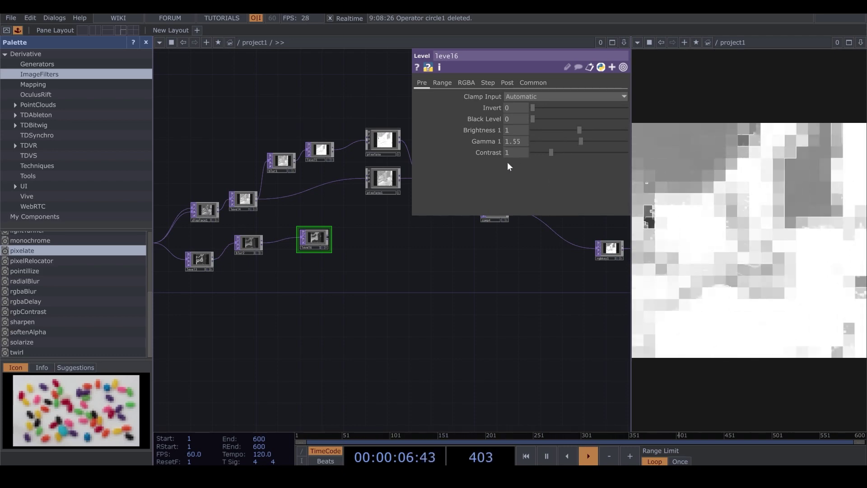
type(".2")
key("Return")
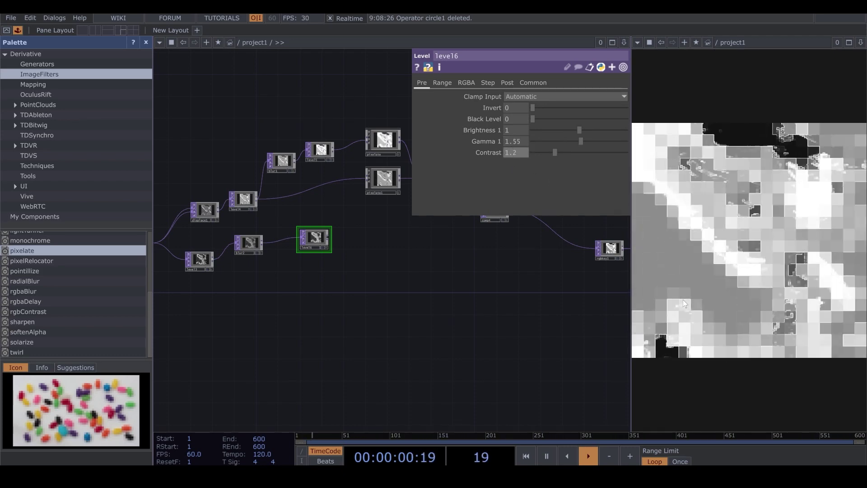
- Close the Palette to widen the network editor around comp4 and rgbkey1
scroll(315, 253, "up", 5)
scroll(346, 323, "down", 5)
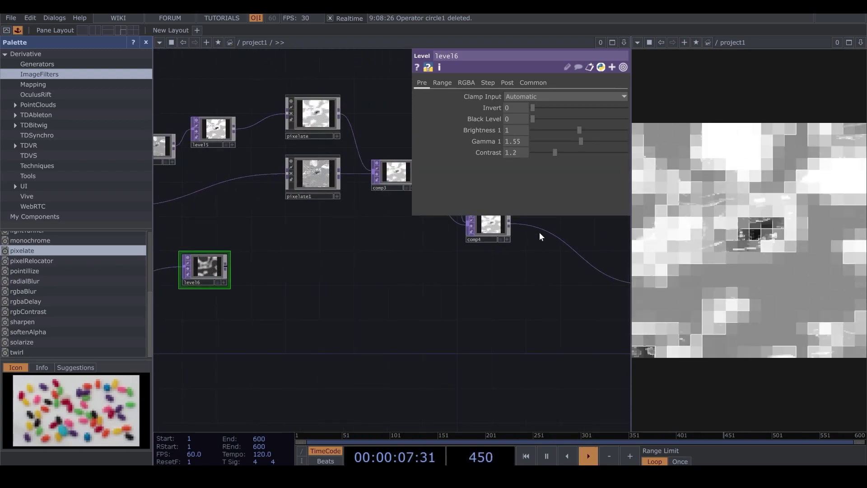
right_click(540, 233)
left_click(415, 294)
left_click_drag(476, 307, 437, 328)
left_click(147, 42)
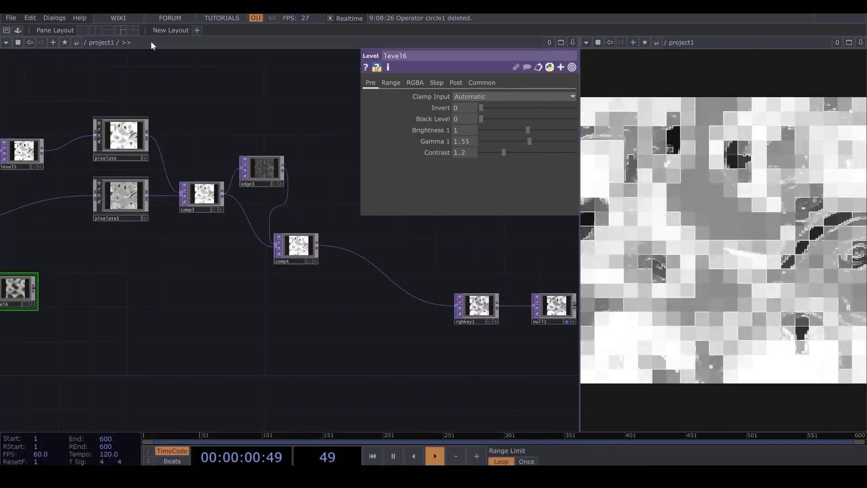
- Insert a Composite TOP on the wire between comp4 and rgbkey1
scroll(296, 271, "down", 3)
left_click_drag(272, 312, 305, 300)
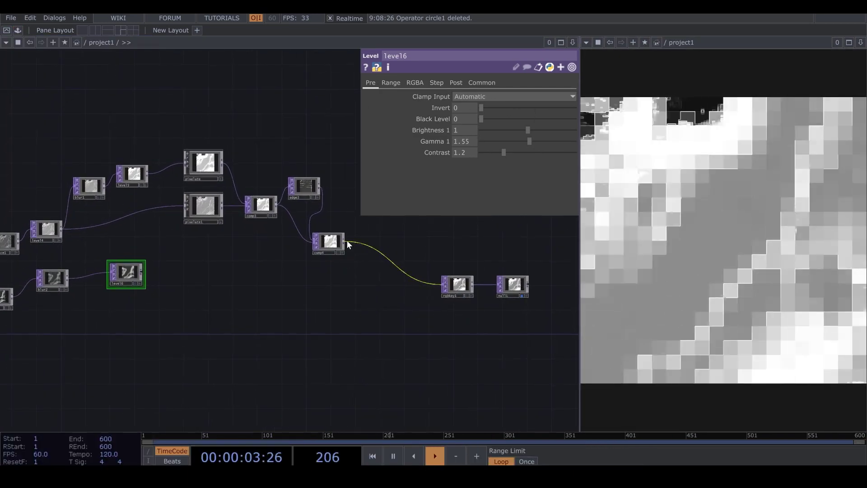
scroll(347, 240, "up", 6)
scroll(324, 277, "down", 6)
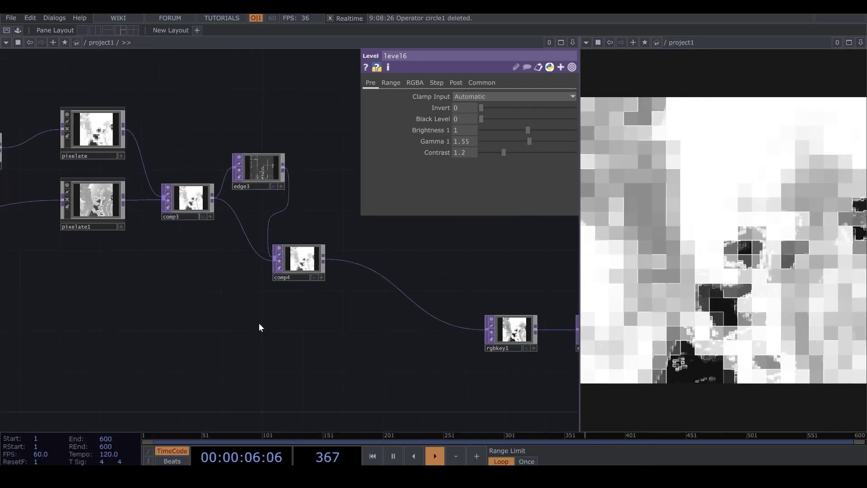
left_click_drag(220, 322, 324, 277)
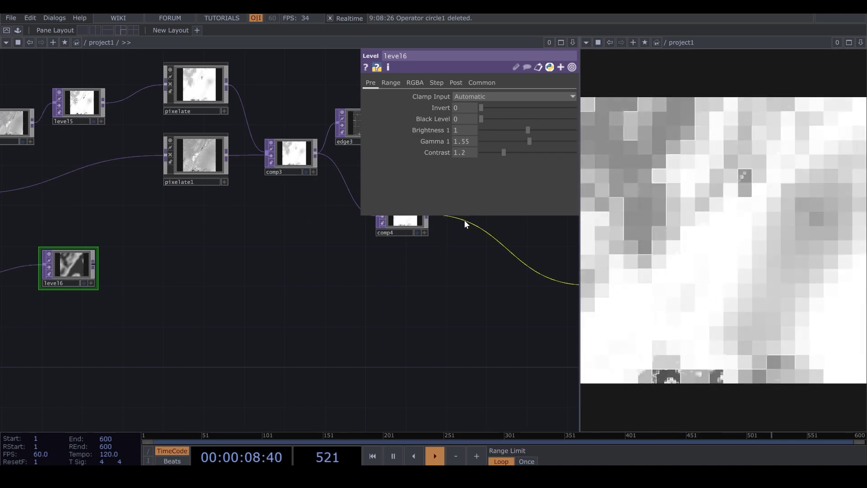
right_click(464, 220)
left_click(486, 212)
key("Escape")
left_click(494, 262)
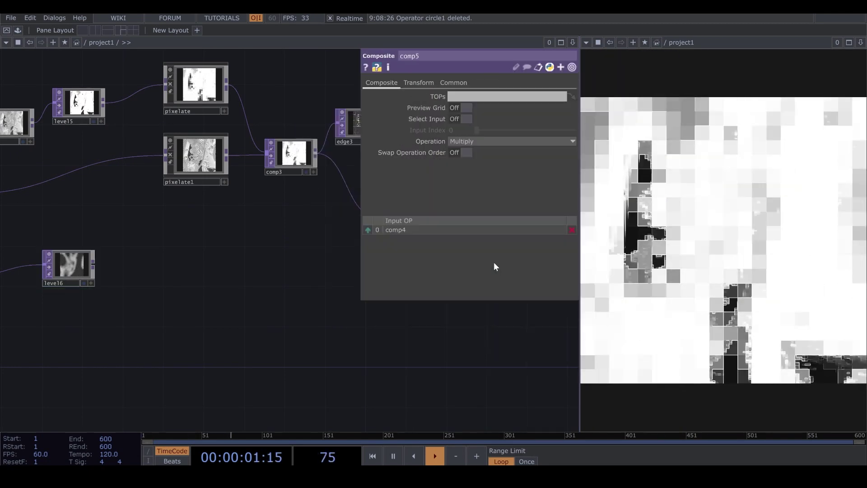
- Show only comp5's non-default parameters and connect level6's output as its second input
left_click_drag(259, 309, 208, 308)
left_click(572, 67)
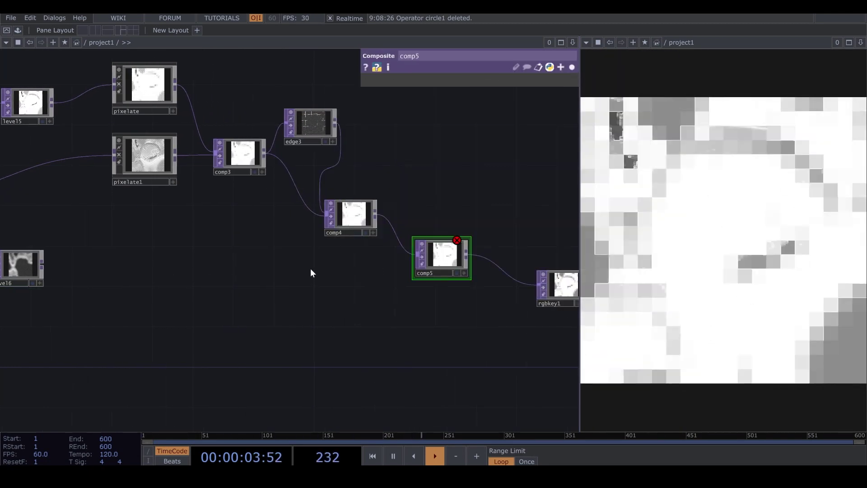
left_click_drag(42, 263, 406, 268)
left_click_drag(366, 344, 280, 342)
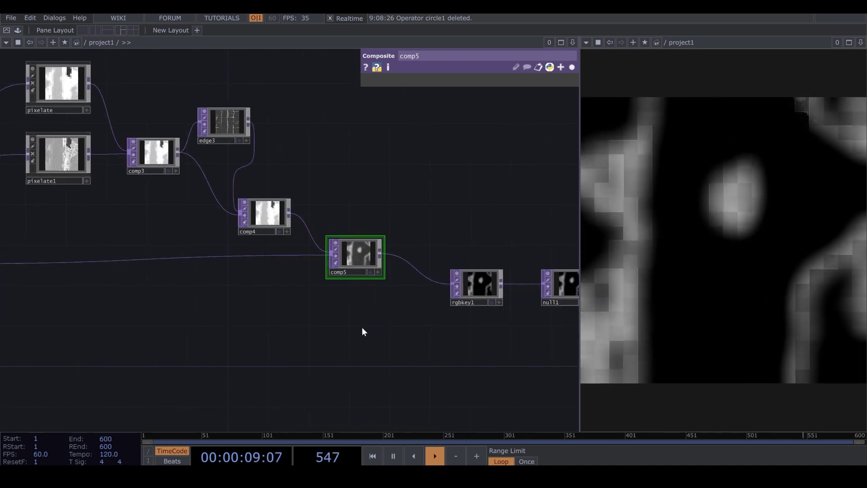
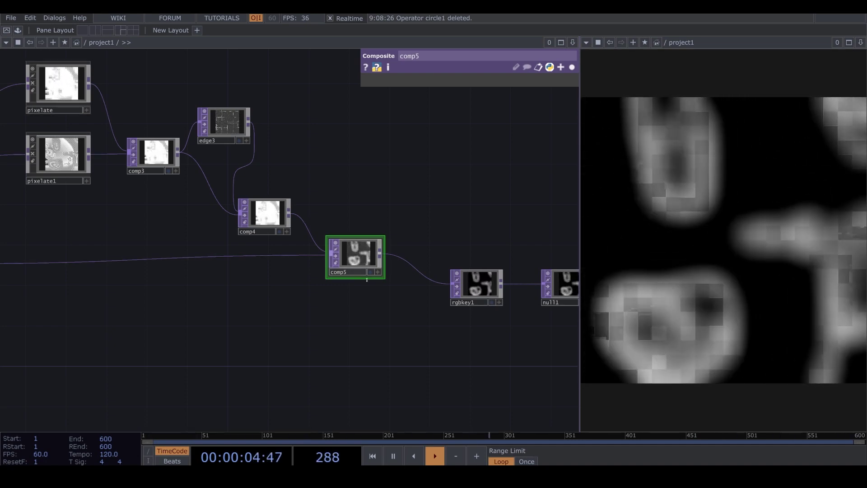
- Move rgbkey1 and null1 together farther away from comp5 to make room in the chain
scroll(392, 297, "down", 5)
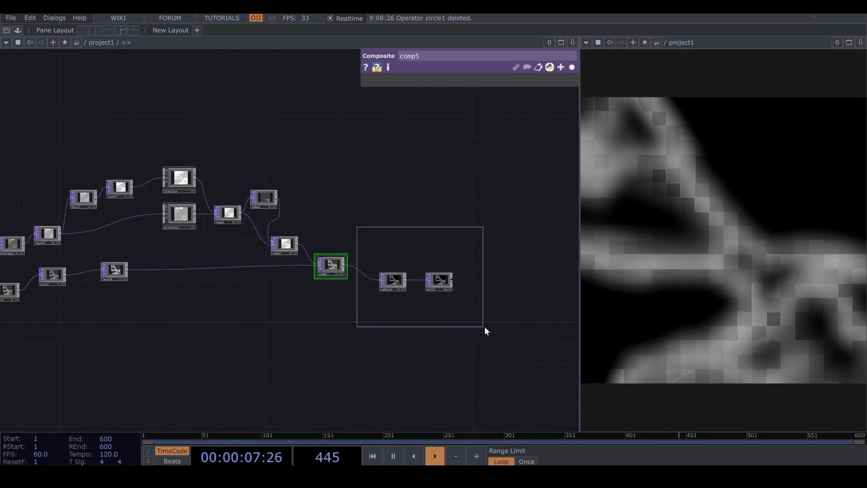
left_click_drag(485, 327, 485, 327)
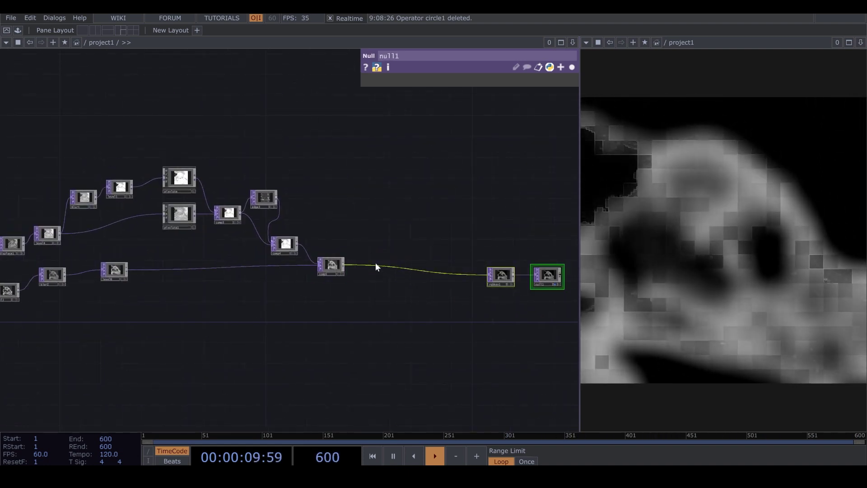
- Insert a Composite TOP between comp5 and rgbkey1 and connect level3's output as its second input
right_click(376, 262)
left_click(394, 251)
type("c")
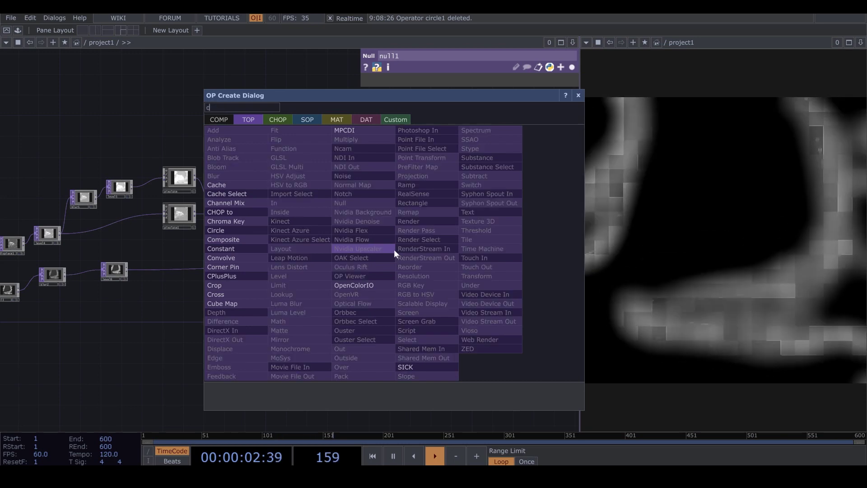
left_click(253, 241)
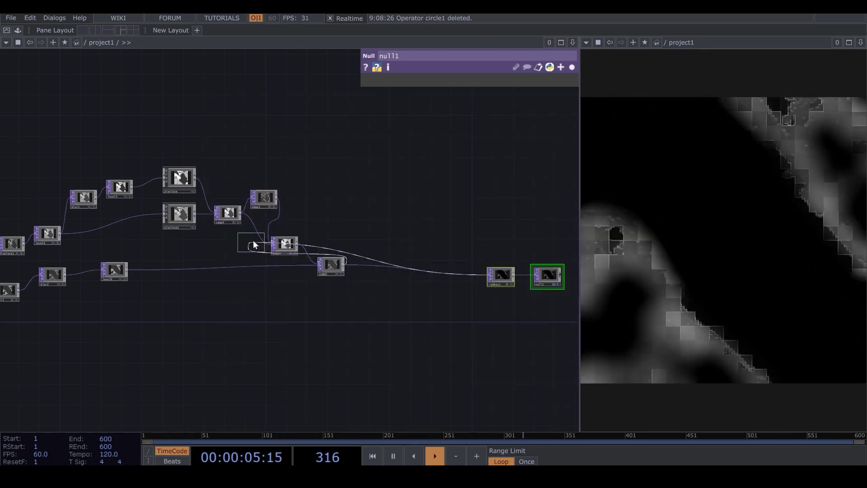
left_click(375, 296)
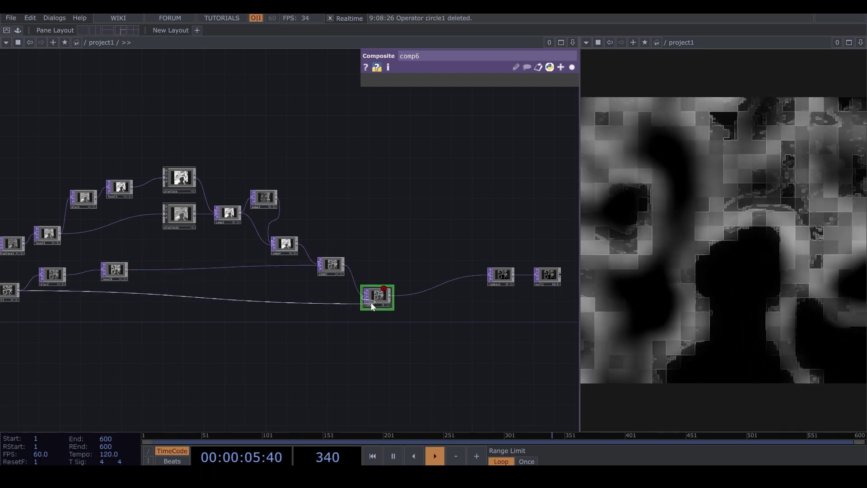
left_click_drag(371, 306, 371, 306)
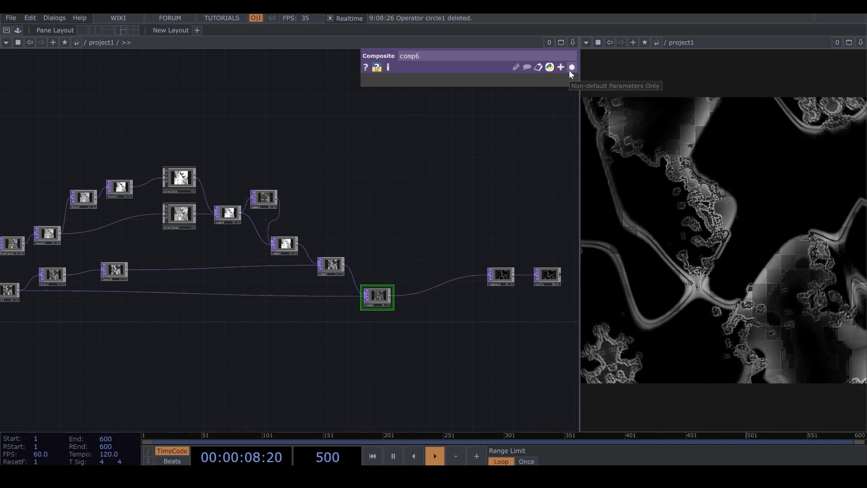
- Set the comp6 Composite's Operation to Over and show only its non-default parameters
left_click(569, 68)
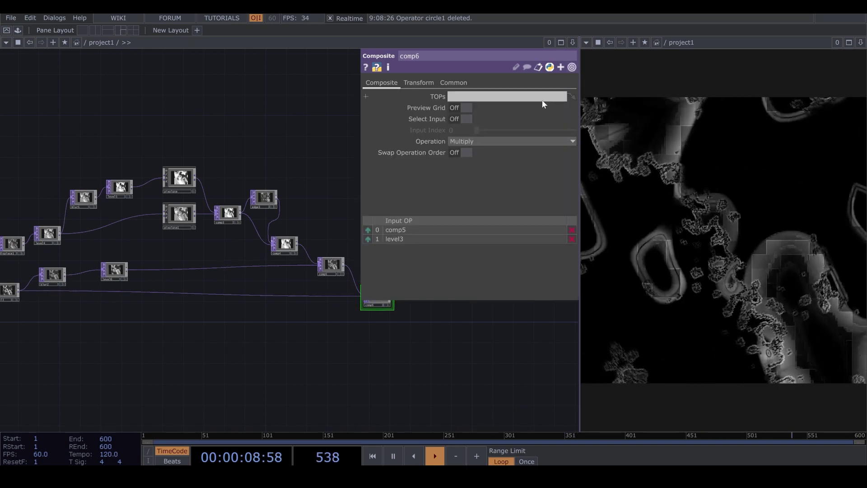
left_click(499, 142)
left_click(526, 232)
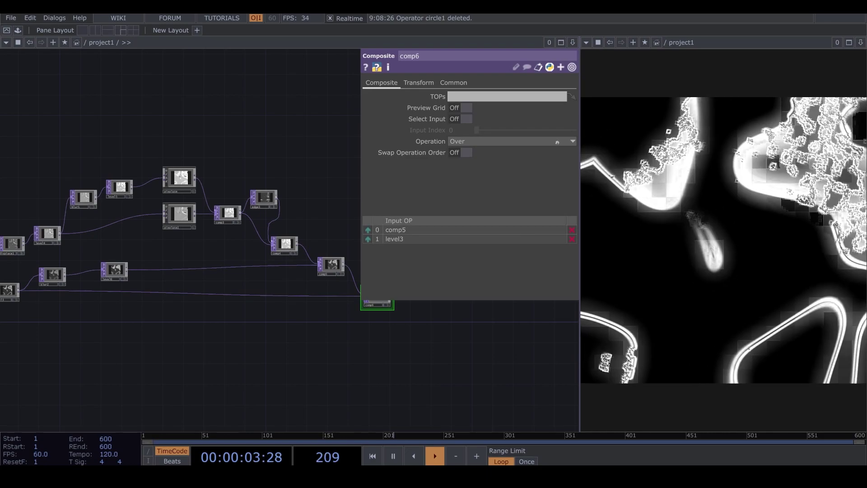
left_click(572, 67)
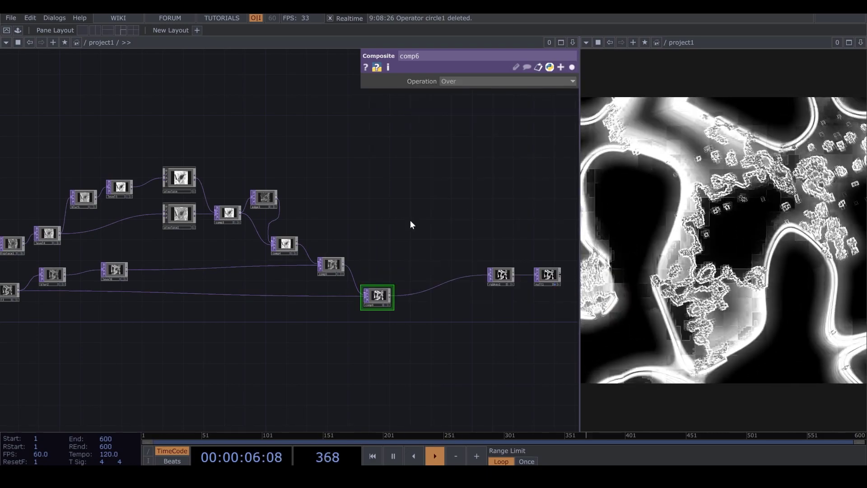
- Reorder comp6's inputs so level3 comes before comp5, and return to showing only its non-default parameters
scroll(392, 315, "up", 3)
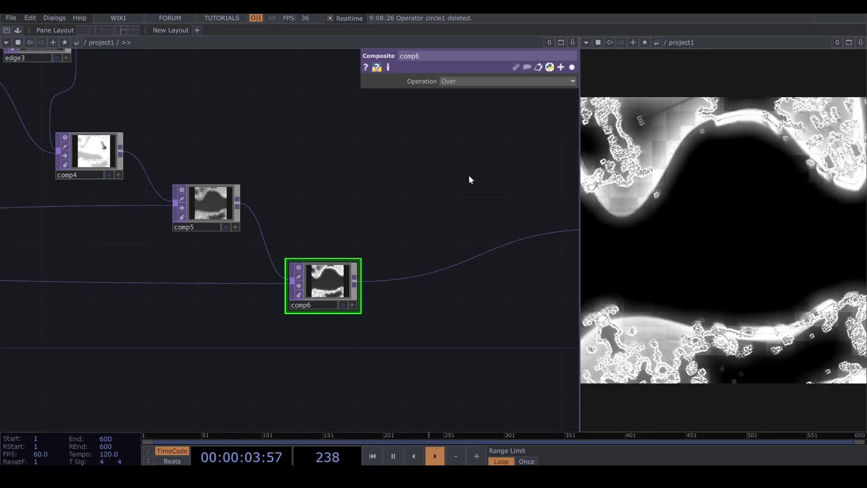
left_click(572, 67)
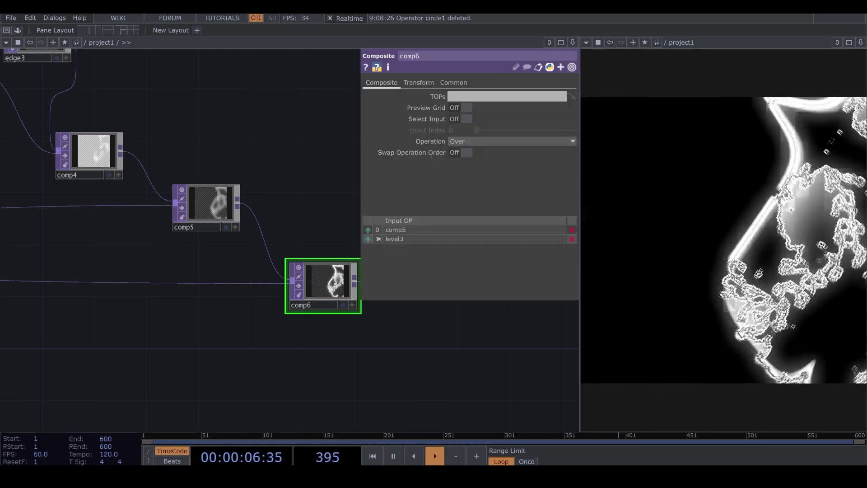
left_click(368, 240)
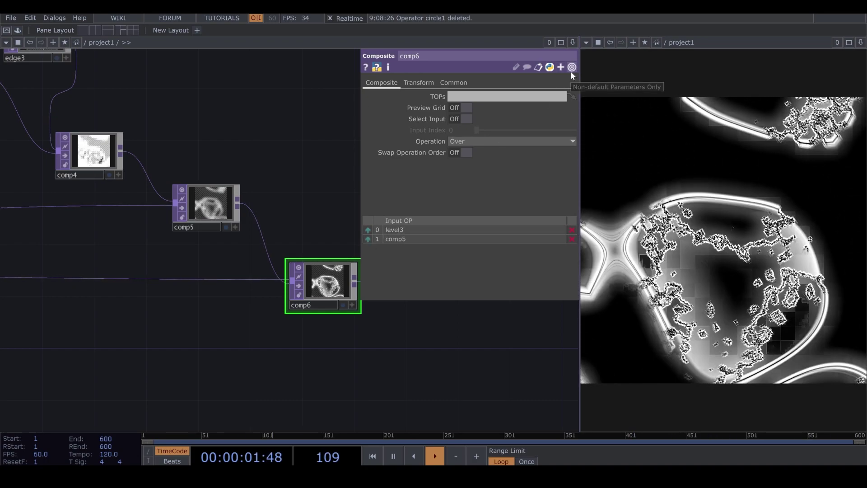
left_click(572, 67)
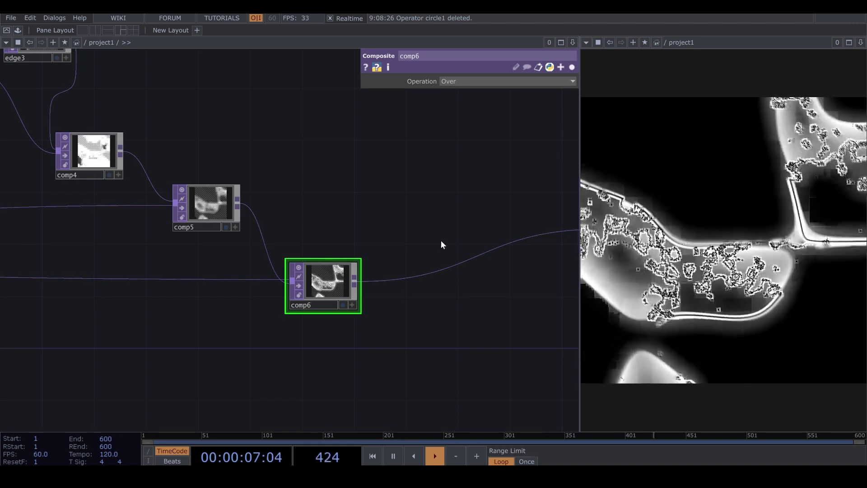
- Review the operator chain from comp6 back to the source noise and check level1's Opacity
scroll(337, 211, "down", 2)
scroll(275, 180, "left", 5)
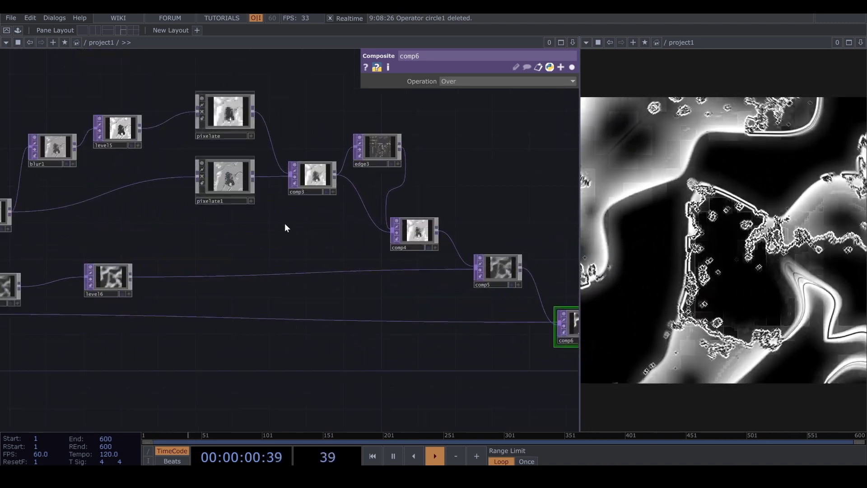
scroll(236, 241, "left", 5)
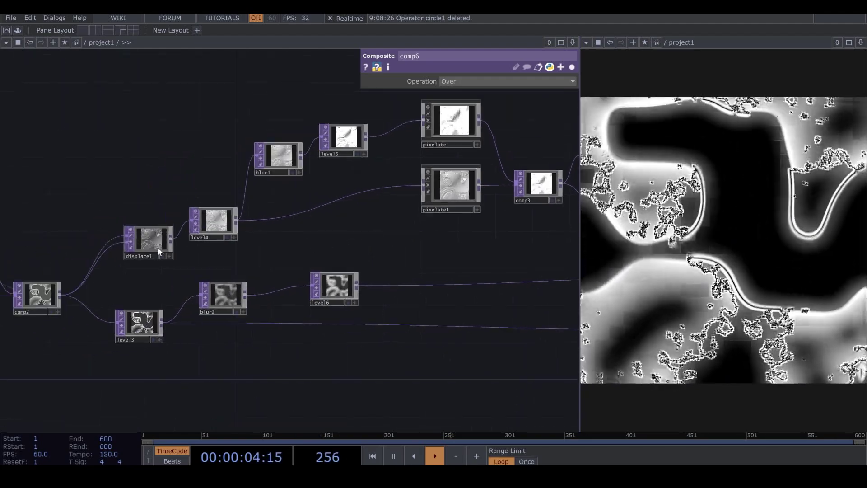
scroll(23, 226, "left", 10)
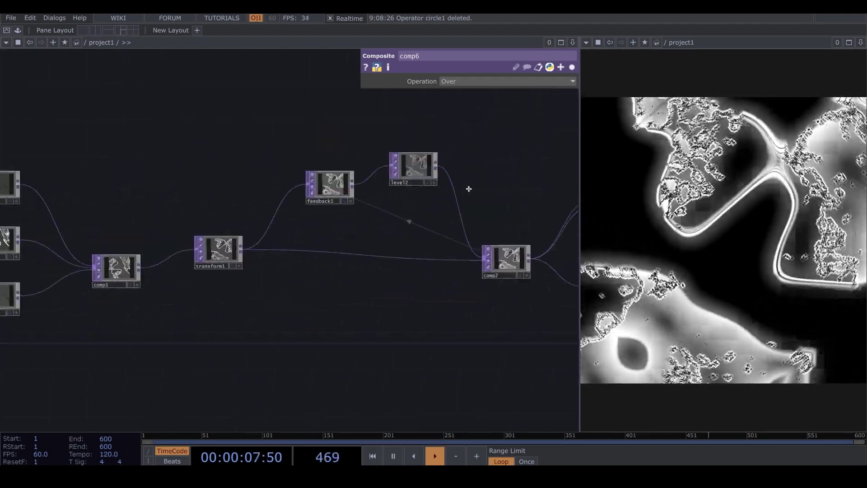
scroll(225, 327, "down", 3)
scroll(223, 305, "up", 5)
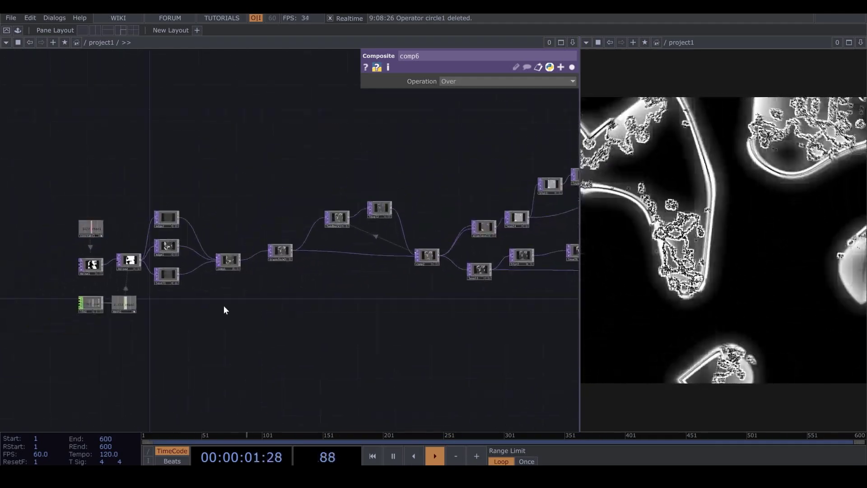
scroll(205, 284, "up", 2)
left_click(206, 285)
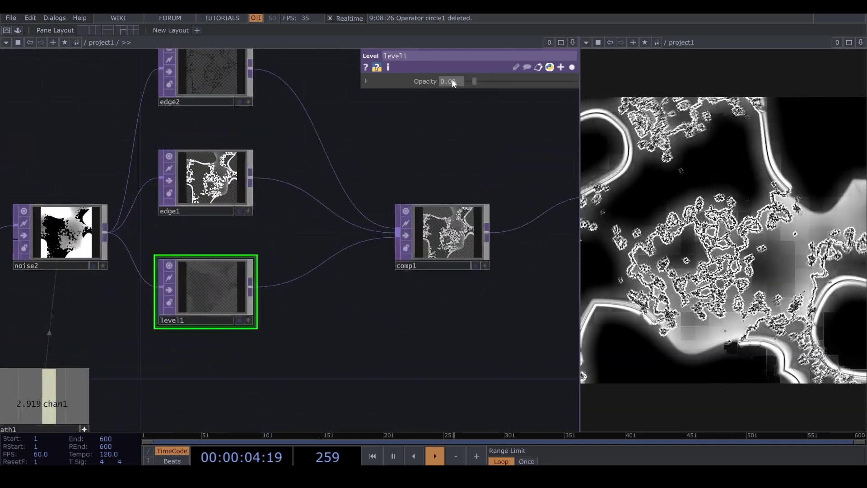
scroll(495, 79, "down", 2)
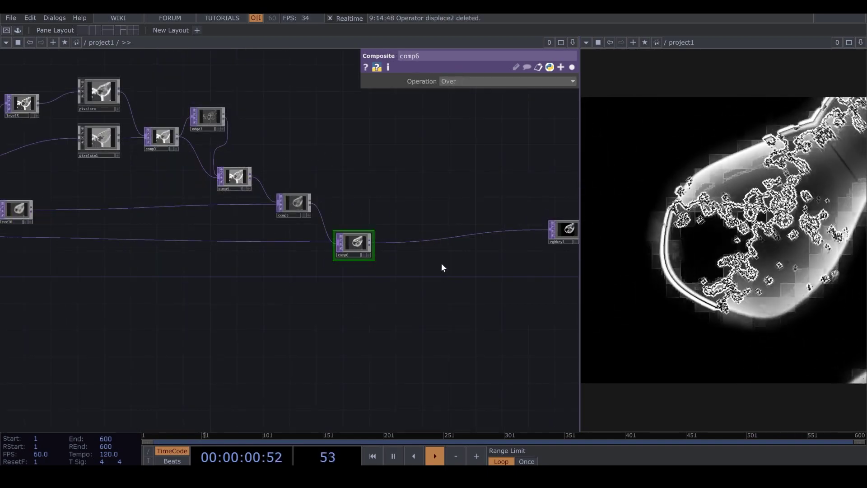
- Insert a Noise TOP between comp6 and rgbkey1 and connect comp6's output as its second input too
right_click(432, 240)
left_click(447, 229)
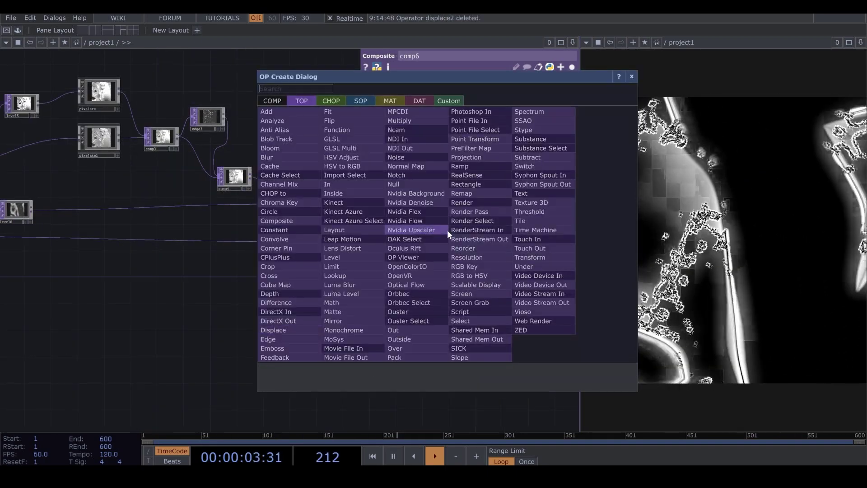
type("n")
left_click(421, 159)
left_click(441, 220)
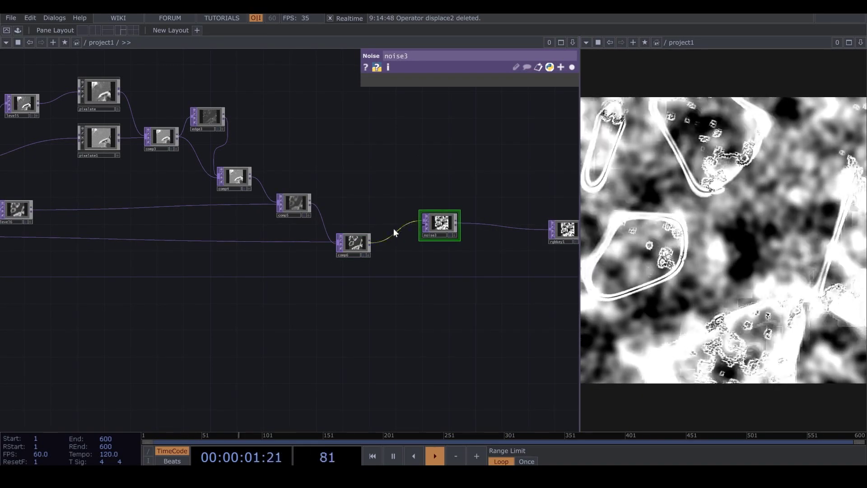
left_click_drag(374, 245, 418, 235)
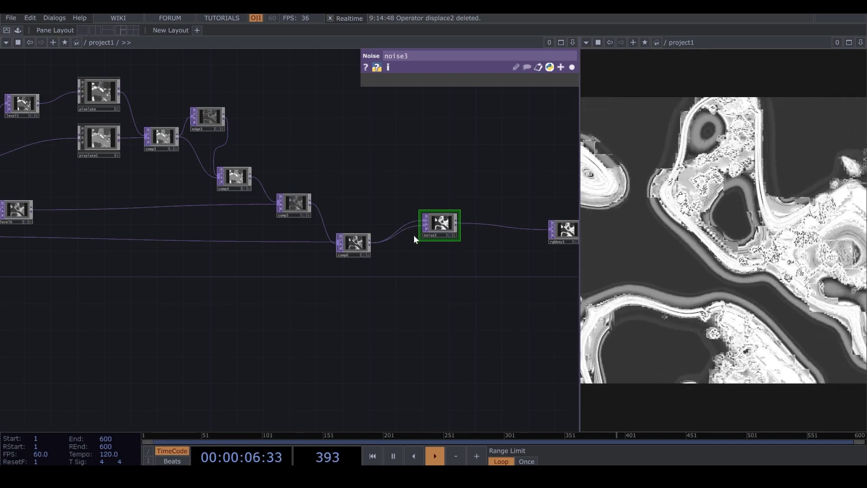
left_click_drag(403, 255, 363, 256)
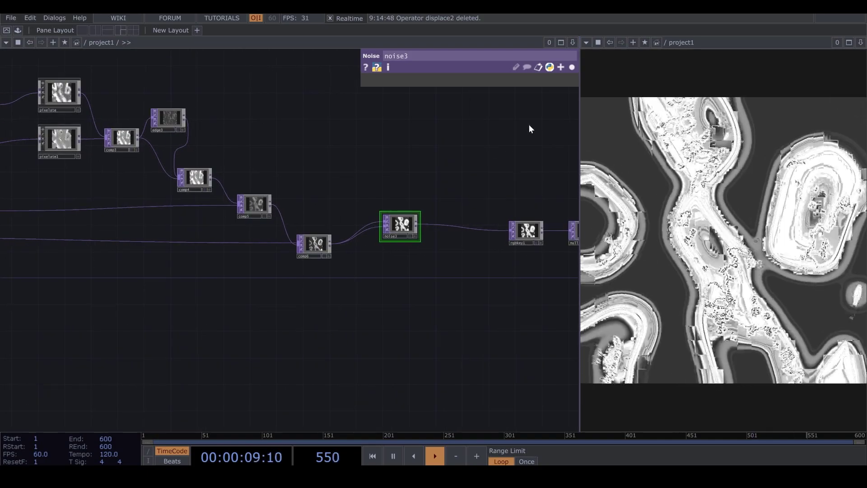
- Show all of noise3's parameters, turn Monochrome off and set the Period to 1.48
left_click(572, 68)
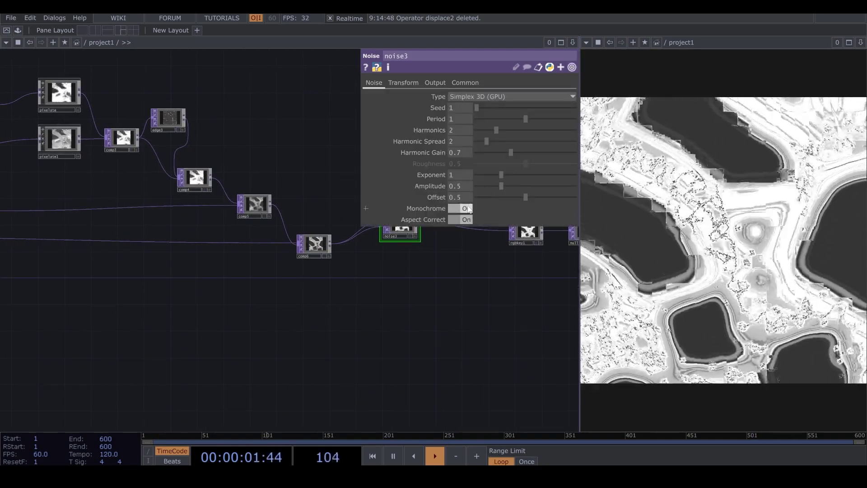
left_click(469, 208)
left_click_drag(457, 243, 355, 287)
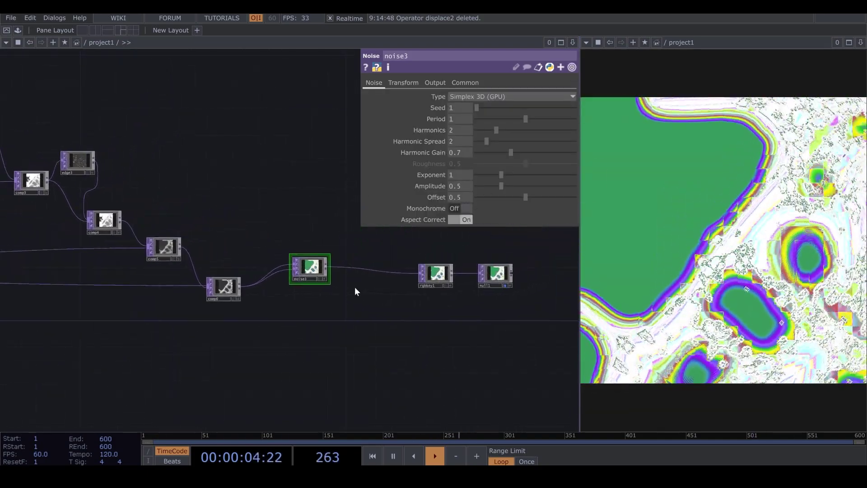
scroll(343, 285, "up", 8)
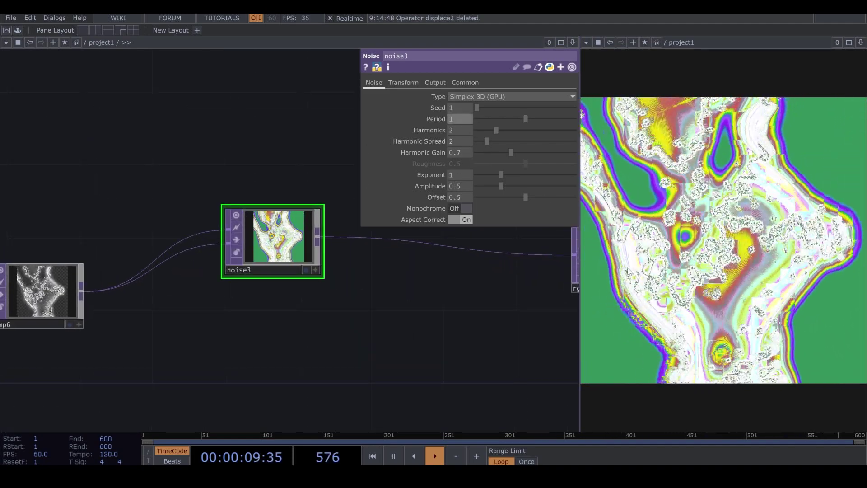
type(".48")
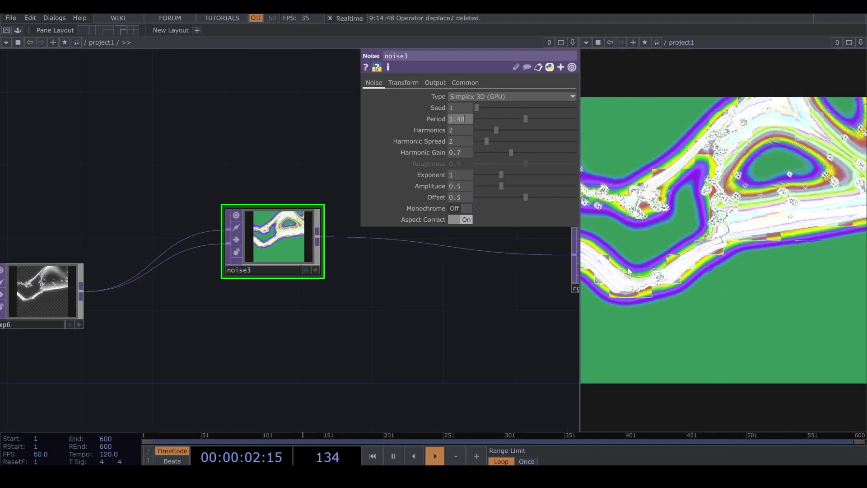
key("Return")
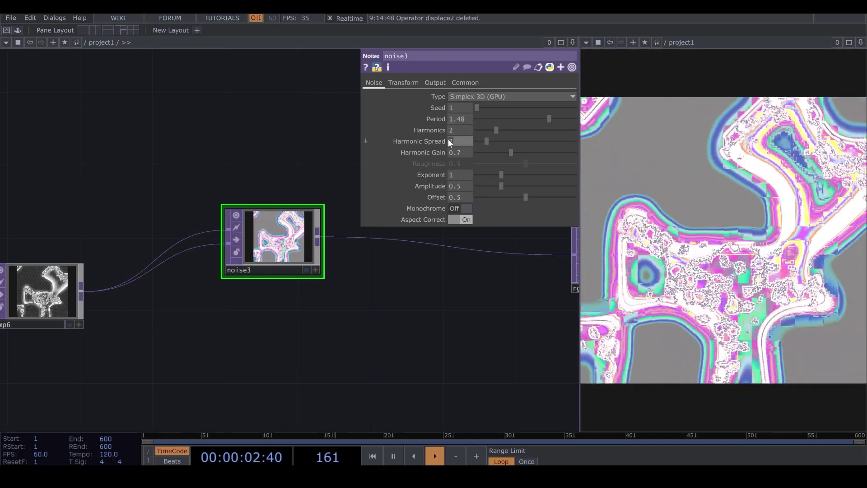
- Set noise3's Harmonic Spread to 3.25
left_click(449, 141)
type("3.")
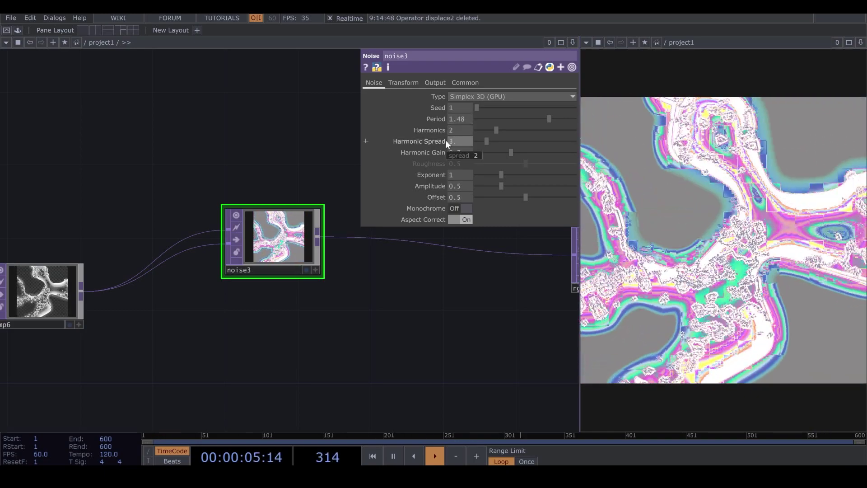
type("2")
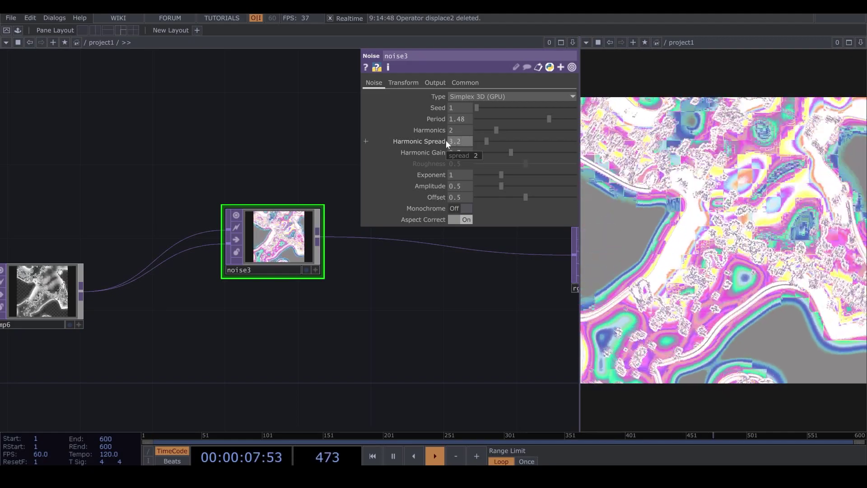
type("5")
key("Return")
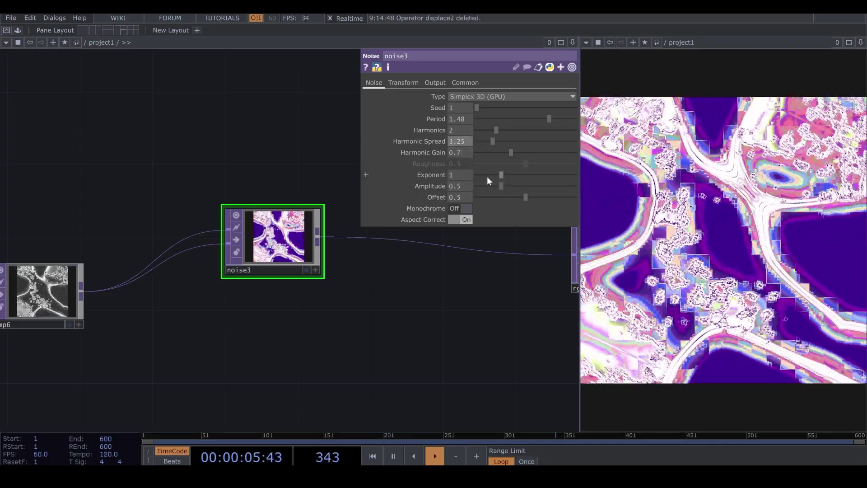
- Set noise3's Harmonic Gain to 0.12, Exponent to 1.9 and Amplitude to 0.62
left_click_drag(491, 153, 481, 151)
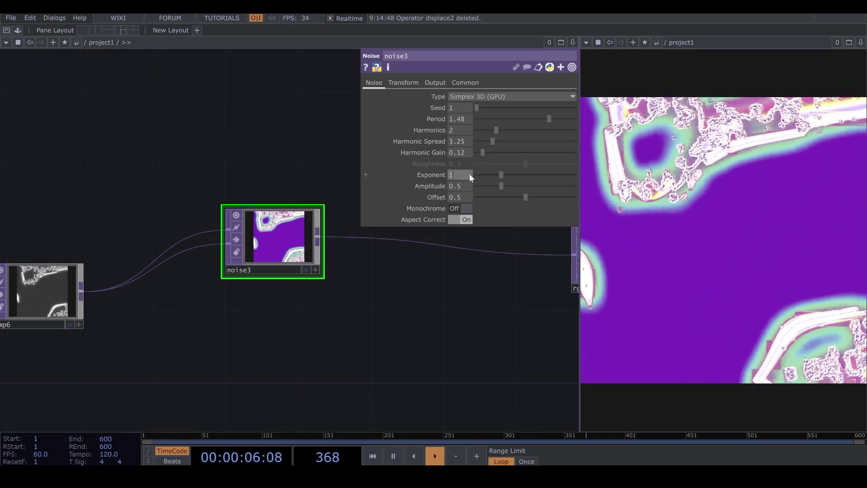
left_click_drag(469, 173, 500, 183)
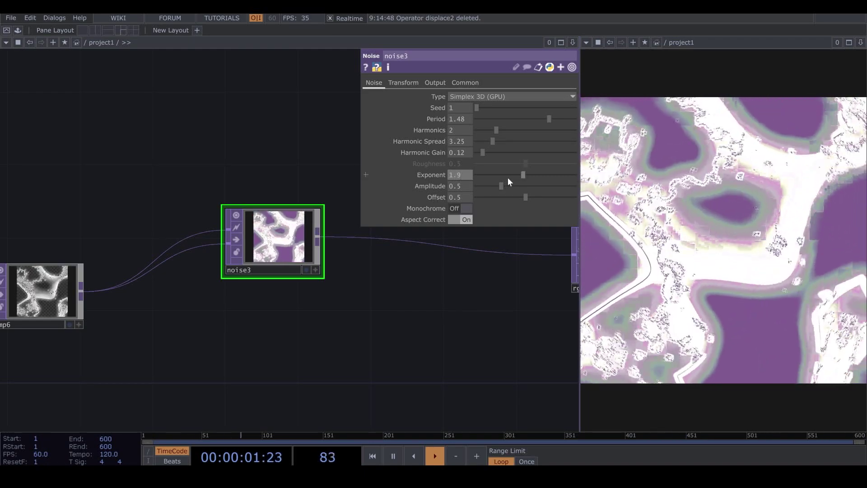
left_click(508, 185)
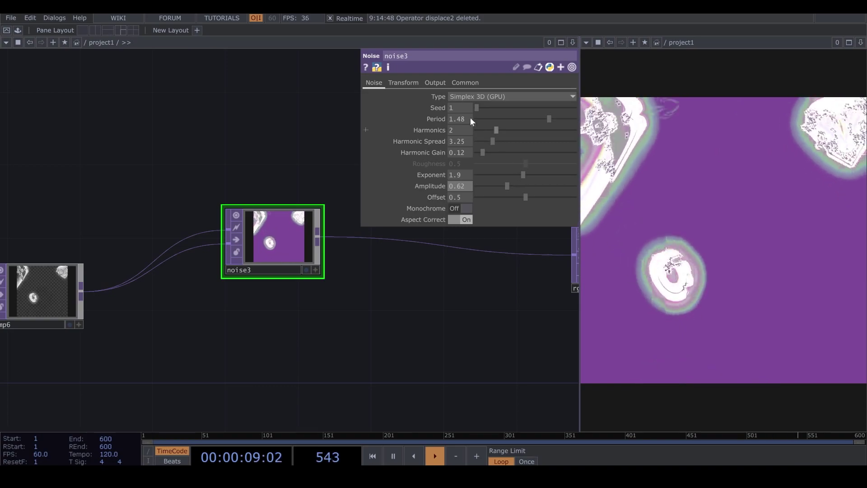
- Animate noise3's Z translation with the expression absTime. seconds *.1
left_click(402, 82)
left_click(436, 119)
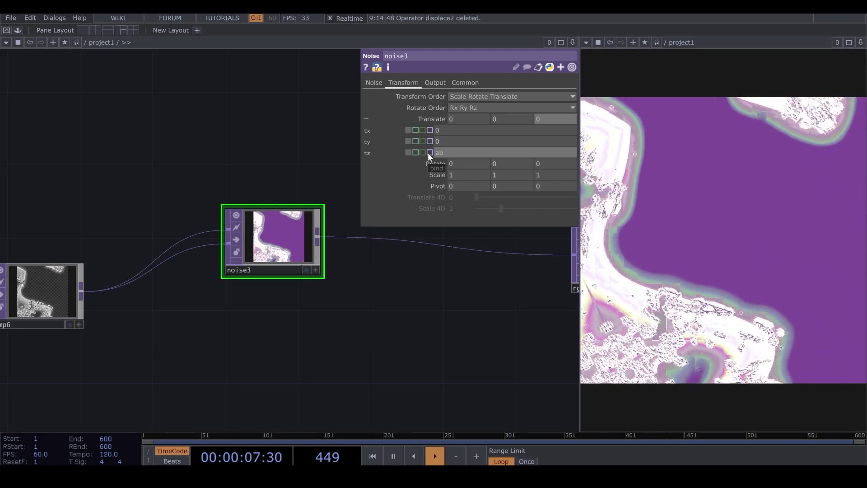
type("ime.")
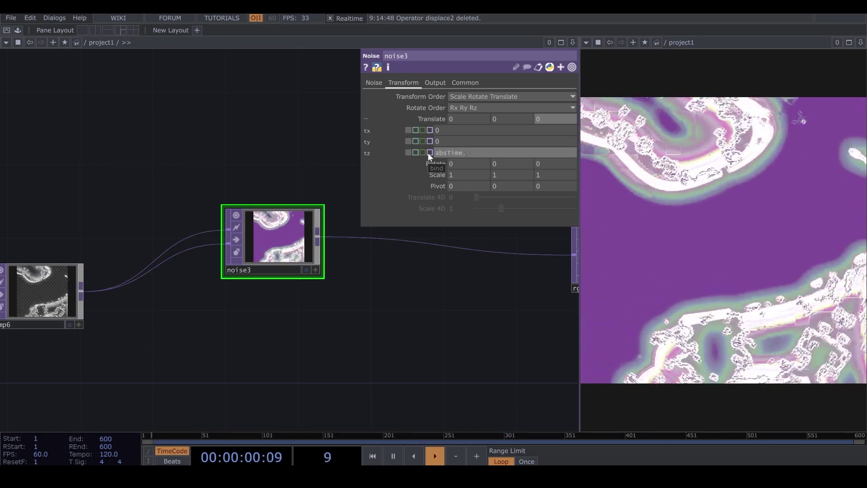
type(" seconds")
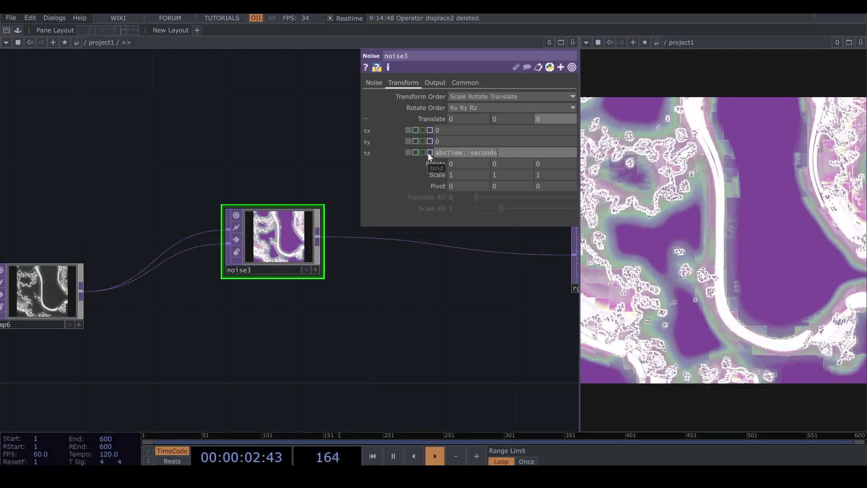
type(" *.1")
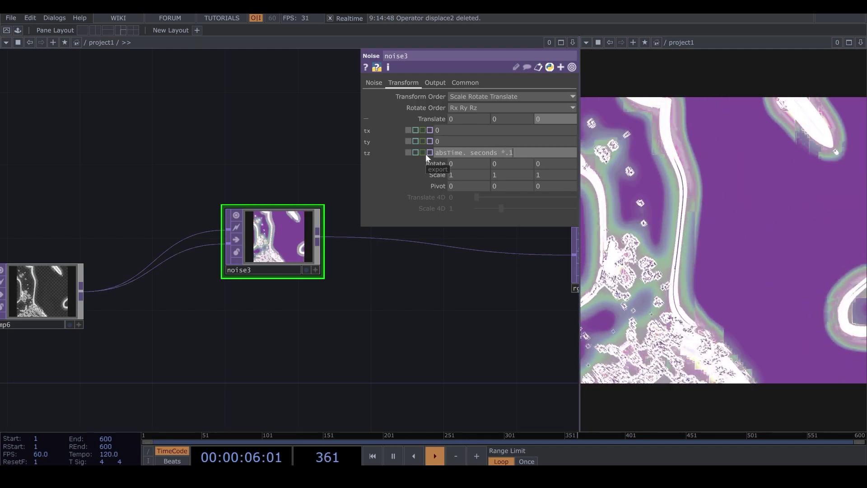
key("Return")
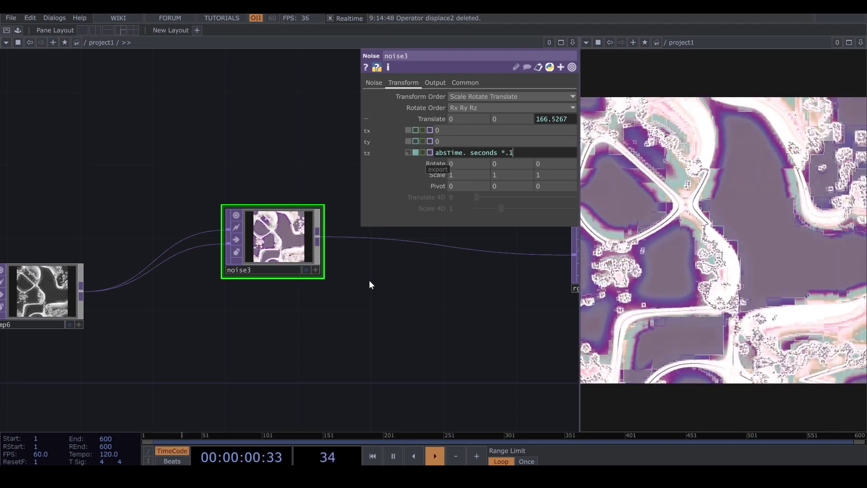
- Add a Level TOP above noise3, feed it from comp6's output and set its Invert to 1
scroll(370, 280, "down", 2)
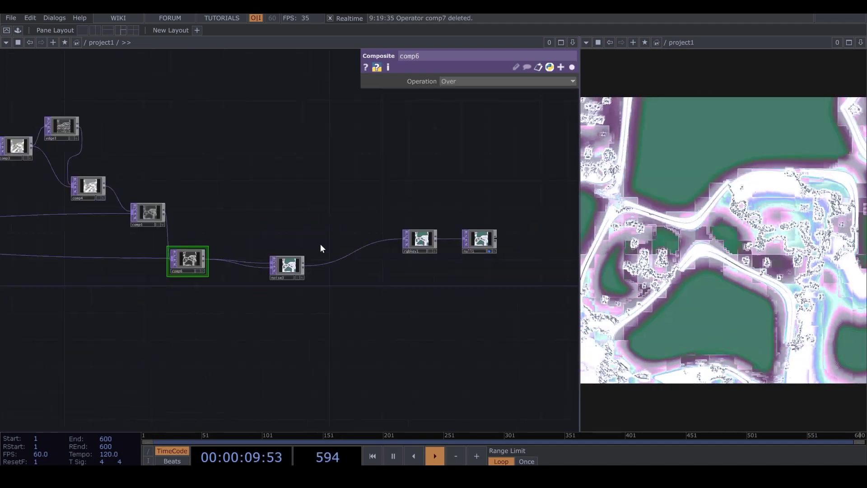
key("Tab")
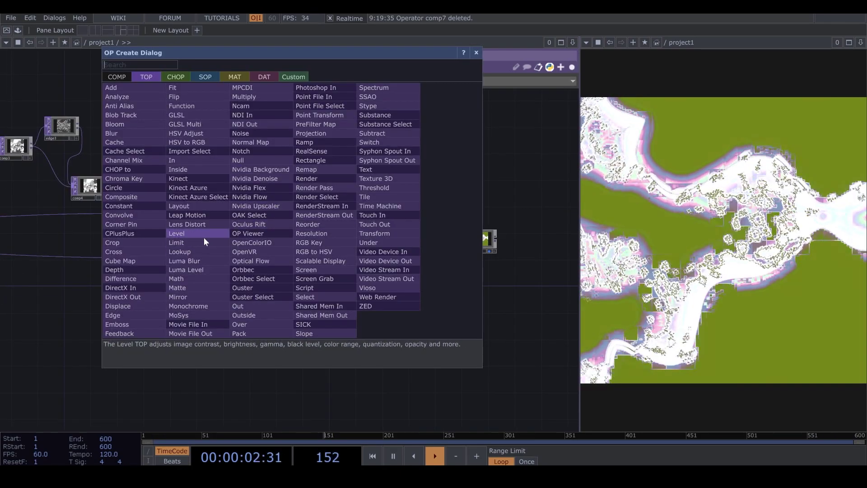
left_click(204, 237)
left_click(270, 203)
left_click_drag(205, 259, 259, 199)
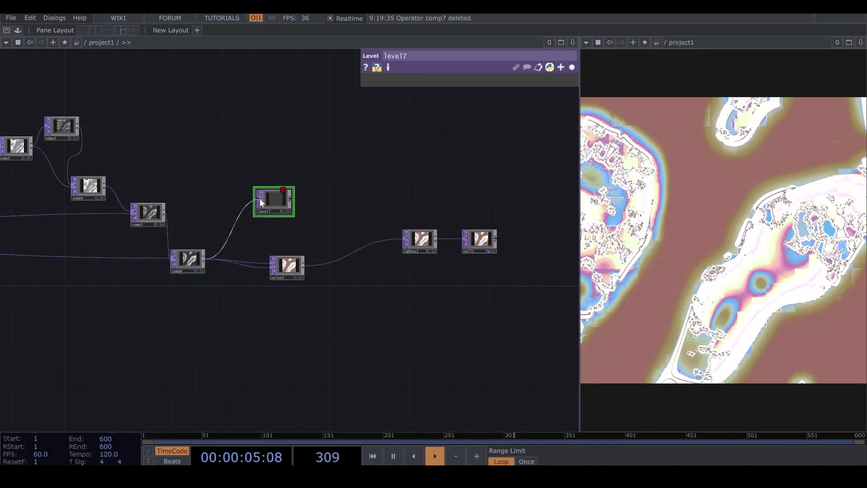
left_click(571, 68)
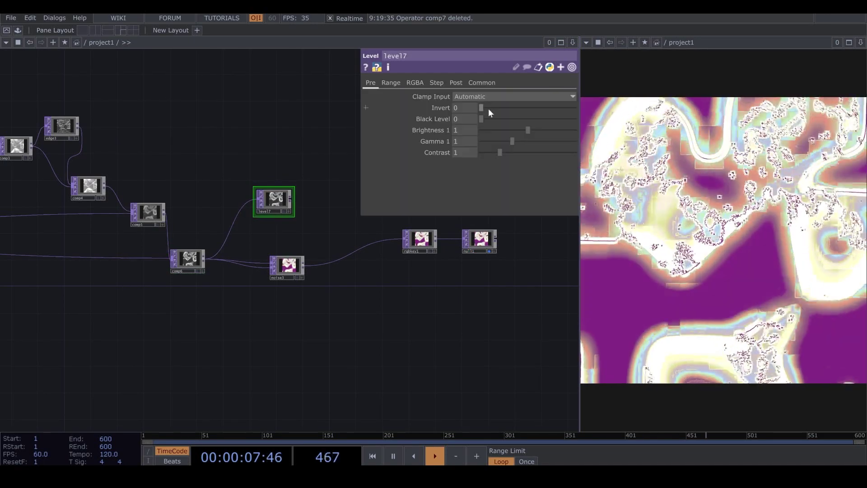
left_click_drag(504, 109, 610, 105)
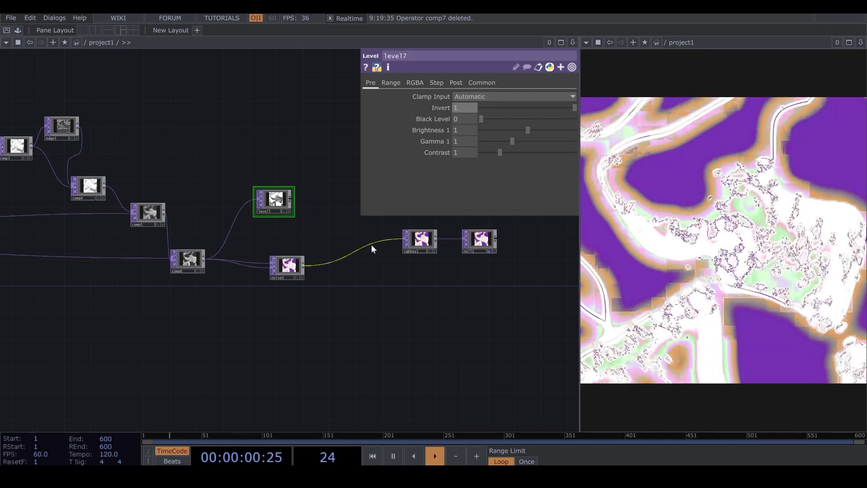
- Insert a Composite TOP between noise3 and rgbkey1, and connect level7's output as its second input
right_click(371, 243)
left_click(383, 233)
left_click(212, 218)
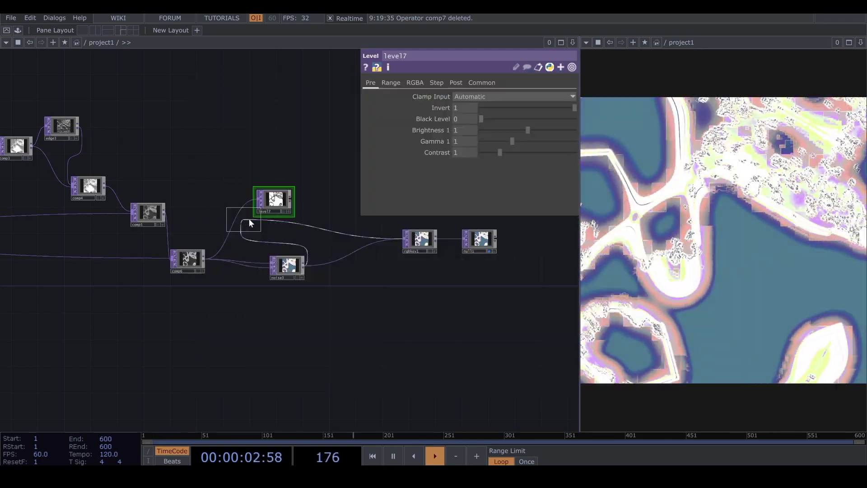
left_click(354, 232)
left_click_drag(291, 200, 332, 235)
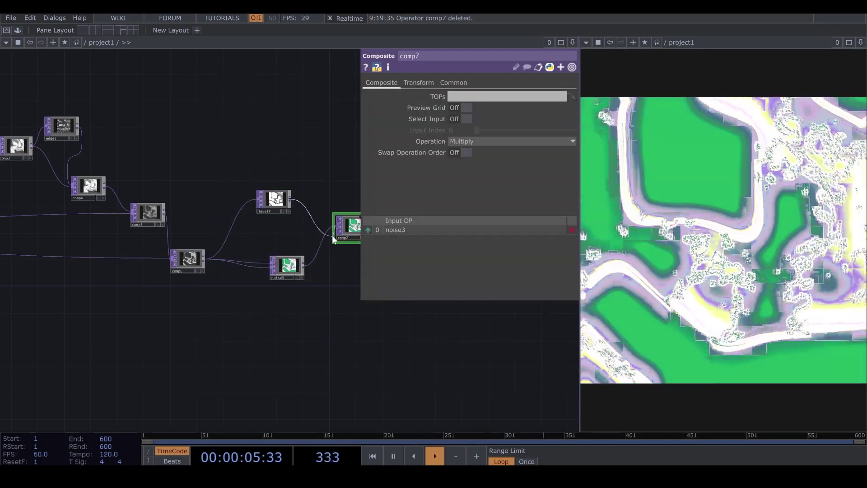
left_click_drag(325, 293, 271, 317)
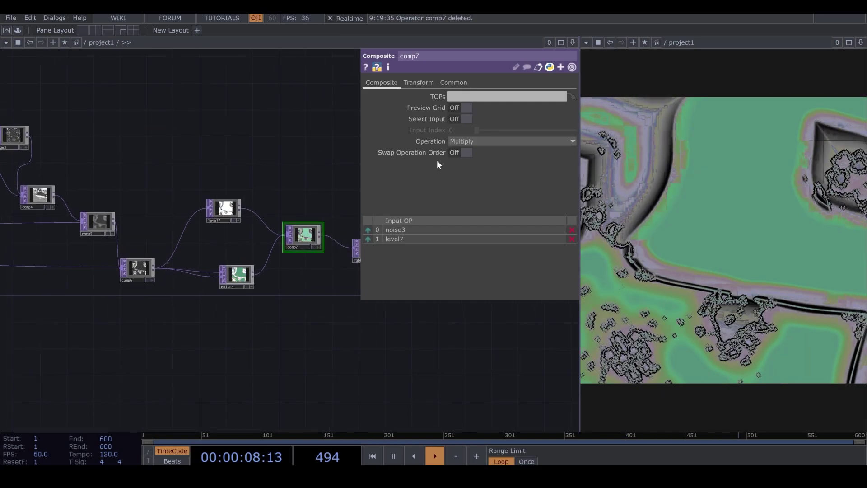
left_click(571, 67)
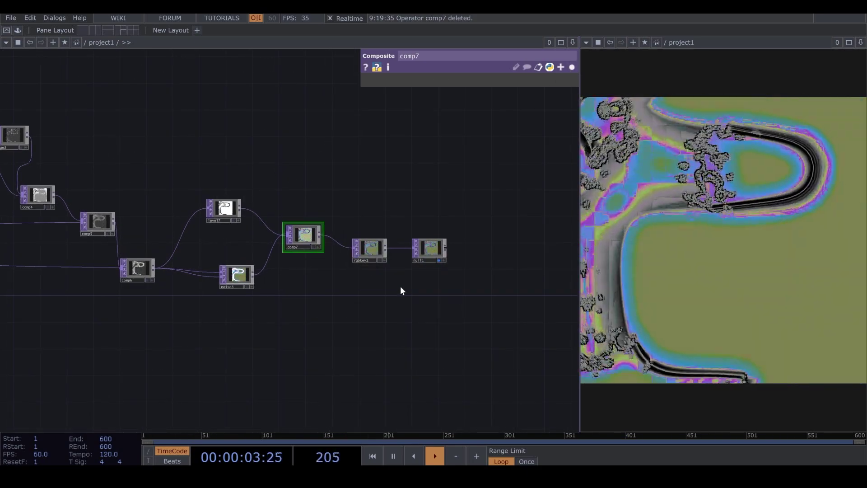
- Open null1's output in a separate viewer window to inspect the final animation
left_click(430, 251)
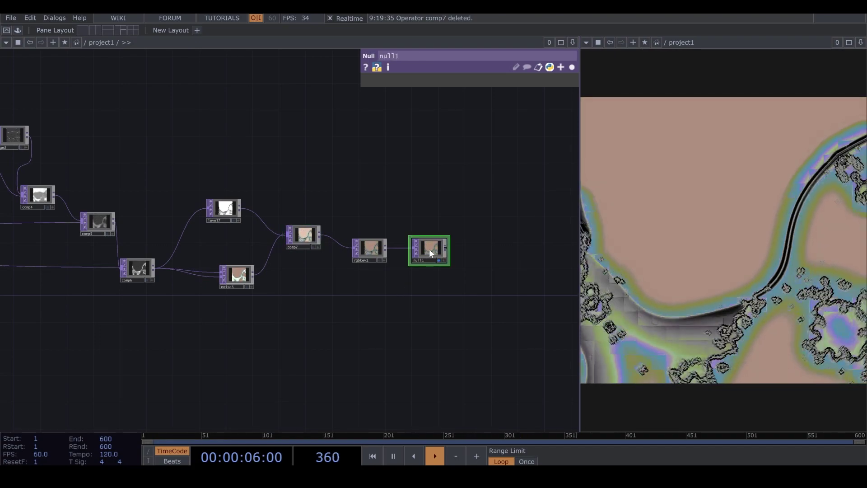
right_click(429, 249)
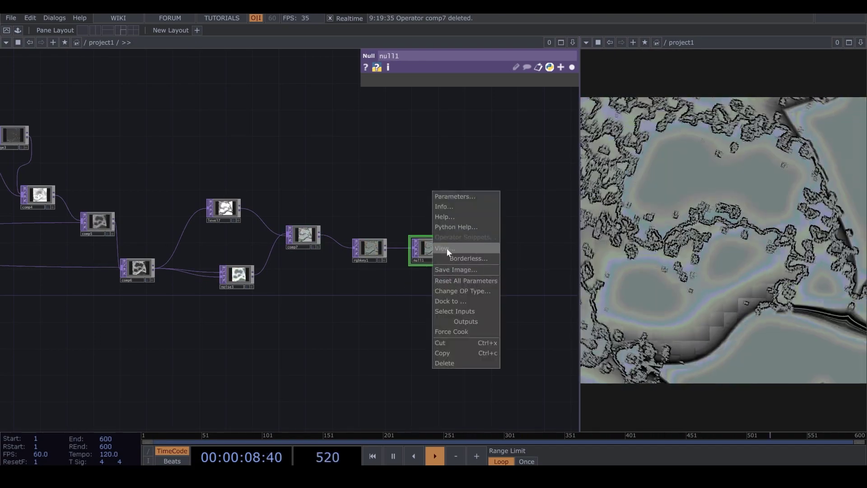
left_click(447, 248)
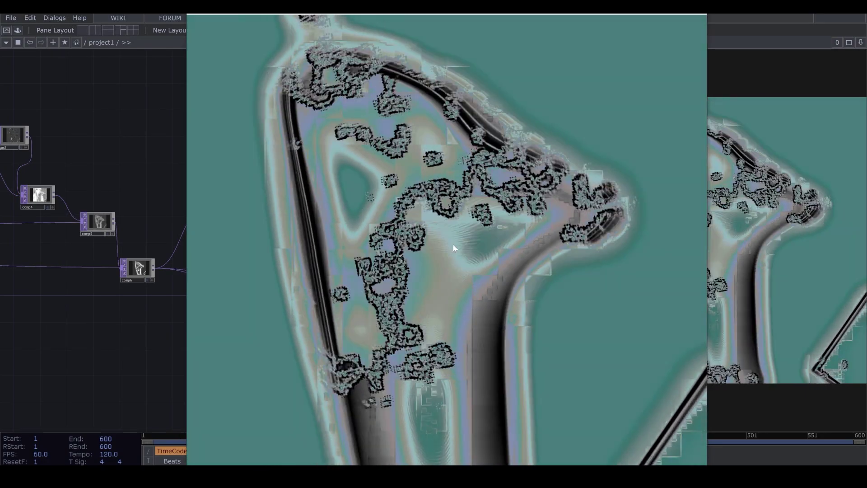